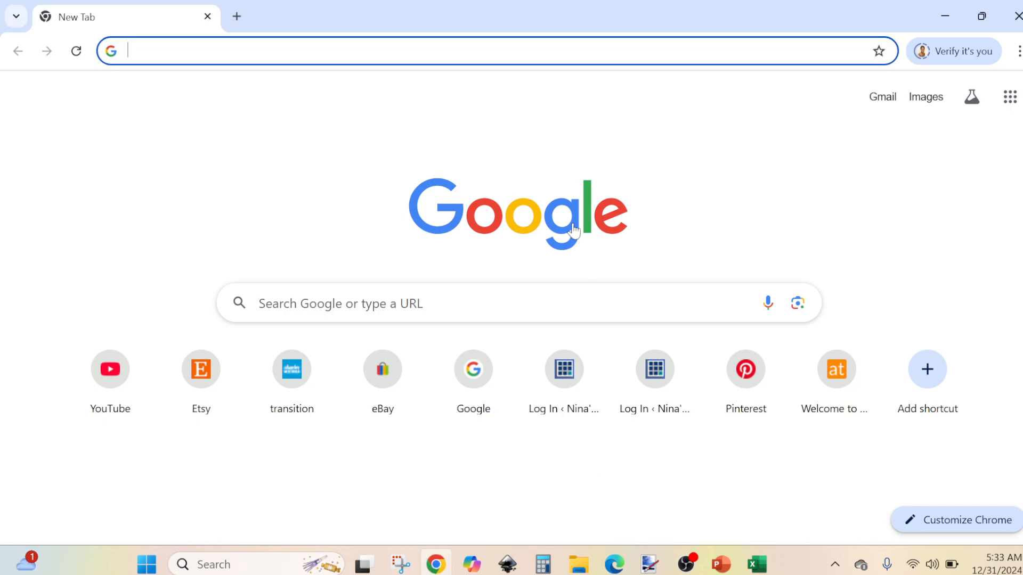
Step: Open the IRS website at irs.gov
{"action": "left_click", "coordinate": [207, 52]}
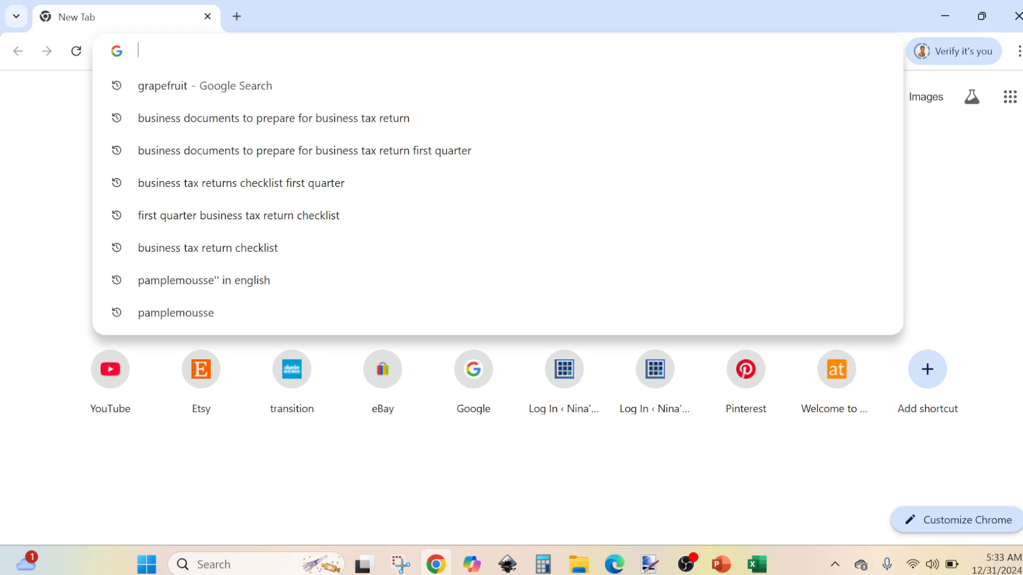
{"action": "type", "text": "ir"}
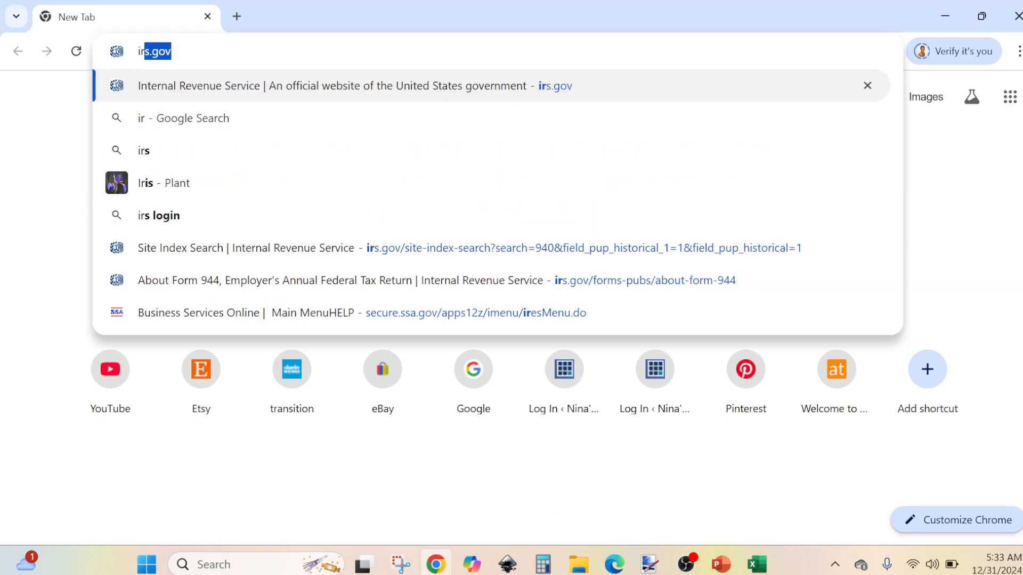
{"action": "type", "text": "s"}
{"action": "key", "text": "Return"}
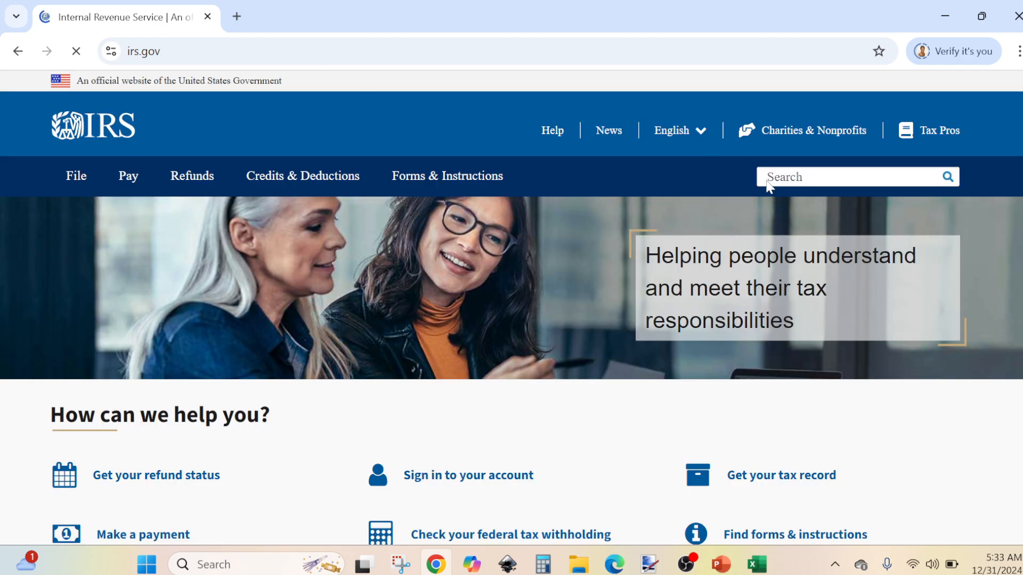
Step: Search the IRS site for 944 and look over the recommended Form 944 and instructions results
{"action": "left_click", "coordinate": [847, 177]}
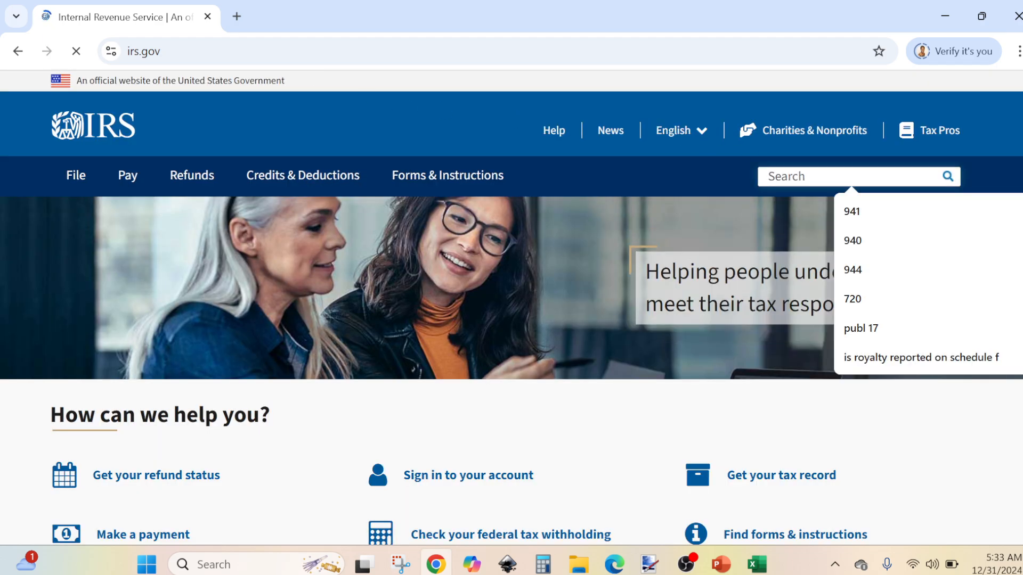
{"action": "type", "text": "944"}
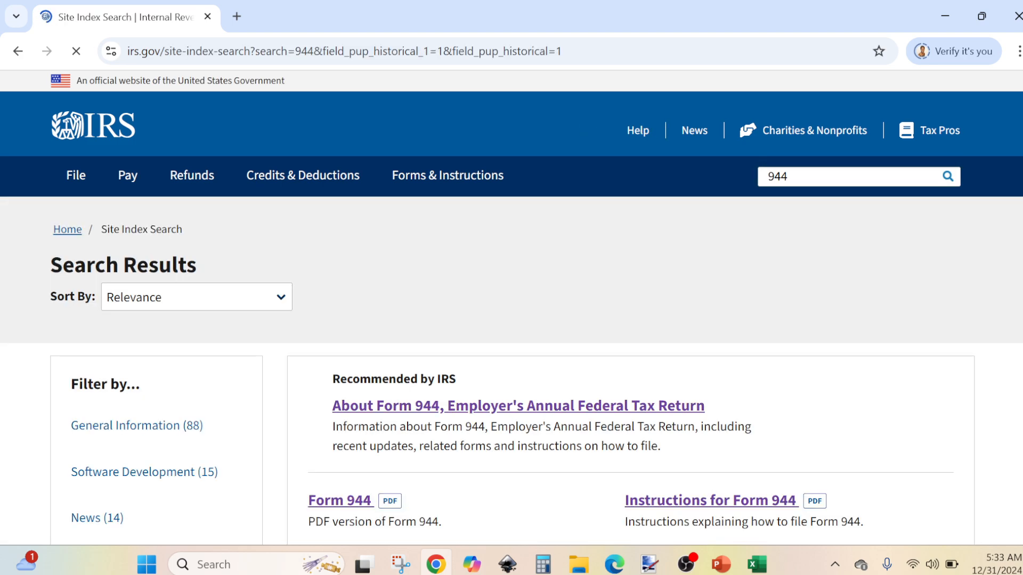
{"action": "scroll", "coordinate": [511, 320], "scroll_direction": "down", "scroll_amount": 4}
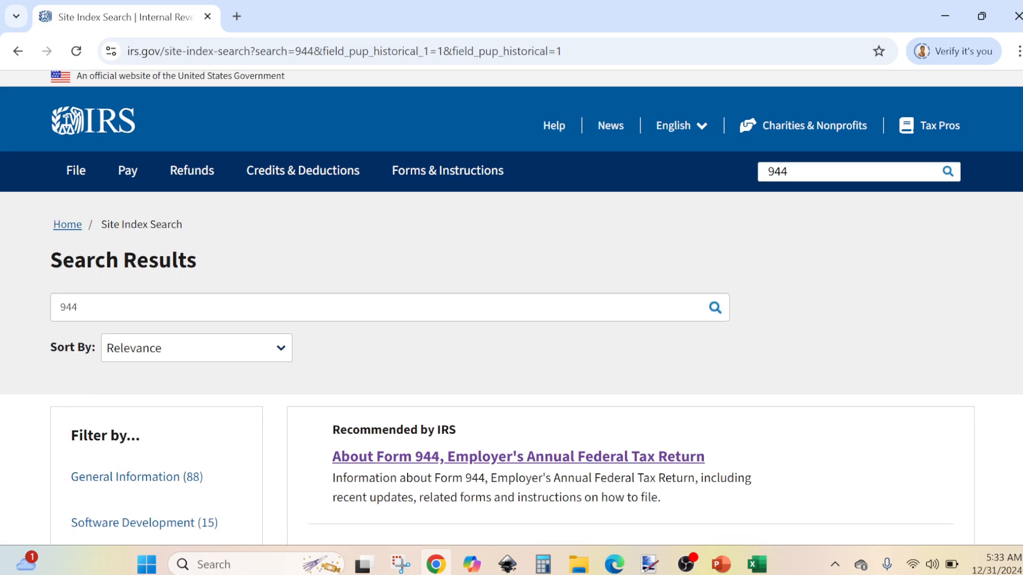
{"action": "scroll", "coordinate": [511, 328], "scroll_direction": "down", "scroll_amount": 1}
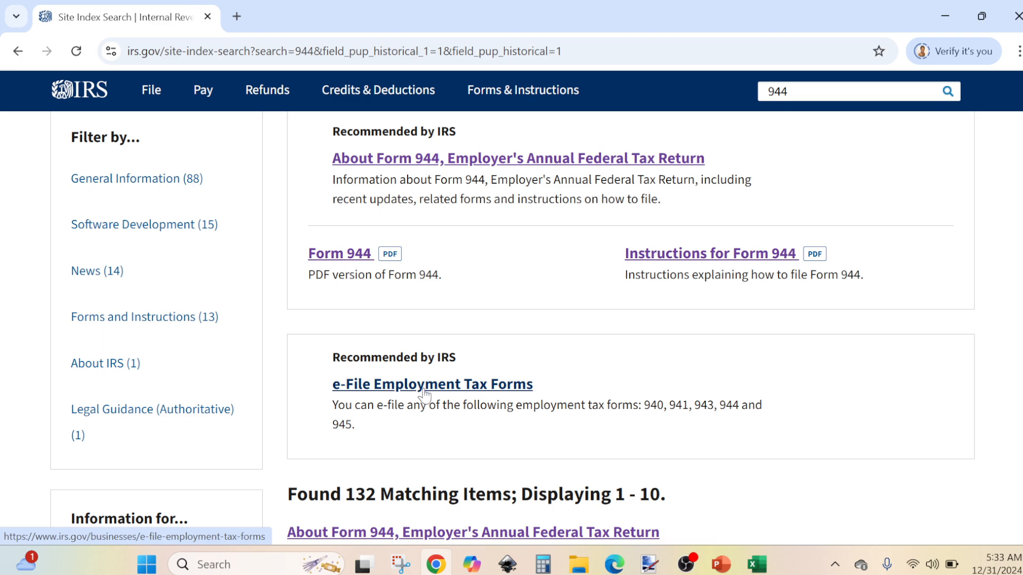
{"action": "left_click_drag", "start_coordinate": [564, 236], "coordinate": [527, 524]}
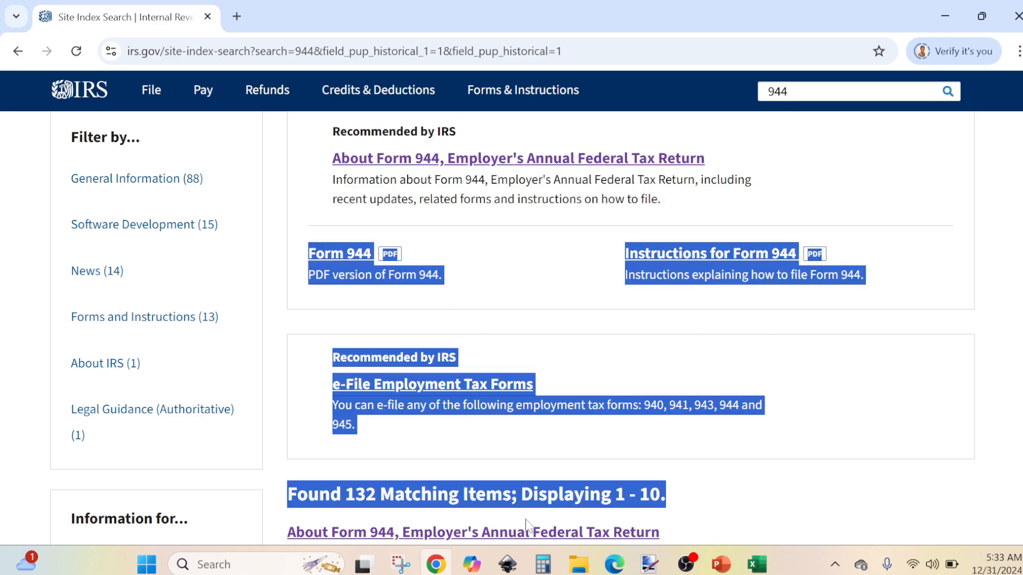
Step: Switch to the 944 Form PDF in Microsoft Edge, dismiss the default-browser prompt, and fill the employer identification number with placeholder XX-XXXXXXX
{"action": "left_click", "coordinate": [615, 564]}
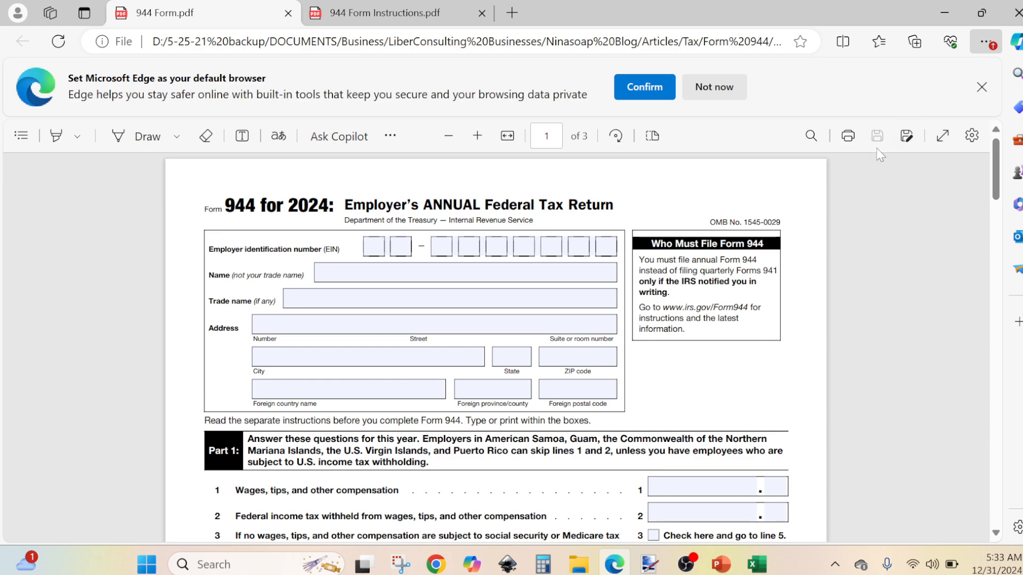
{"action": "left_click", "coordinate": [979, 88]}
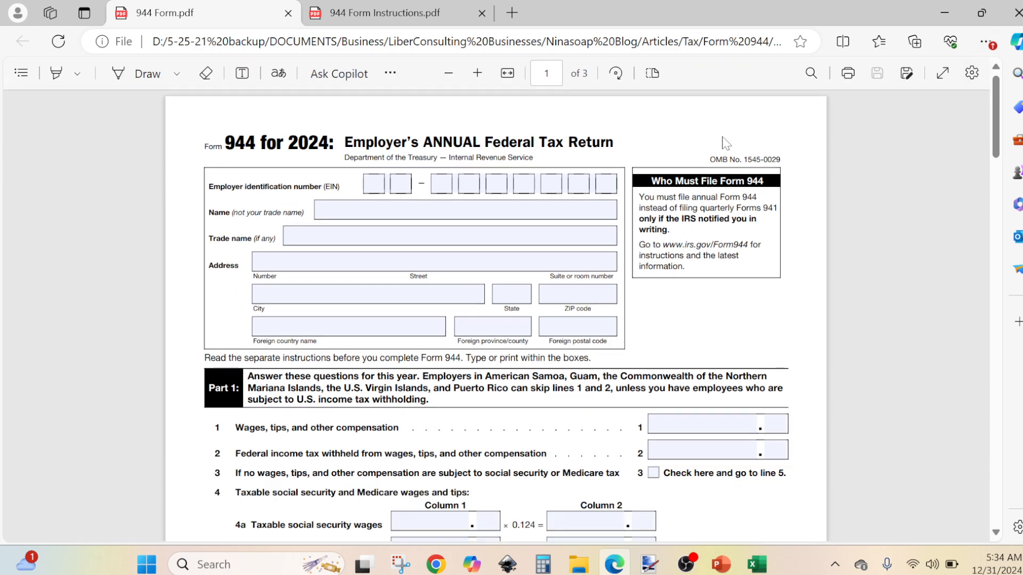
{"action": "left_click", "coordinate": [375, 183]}
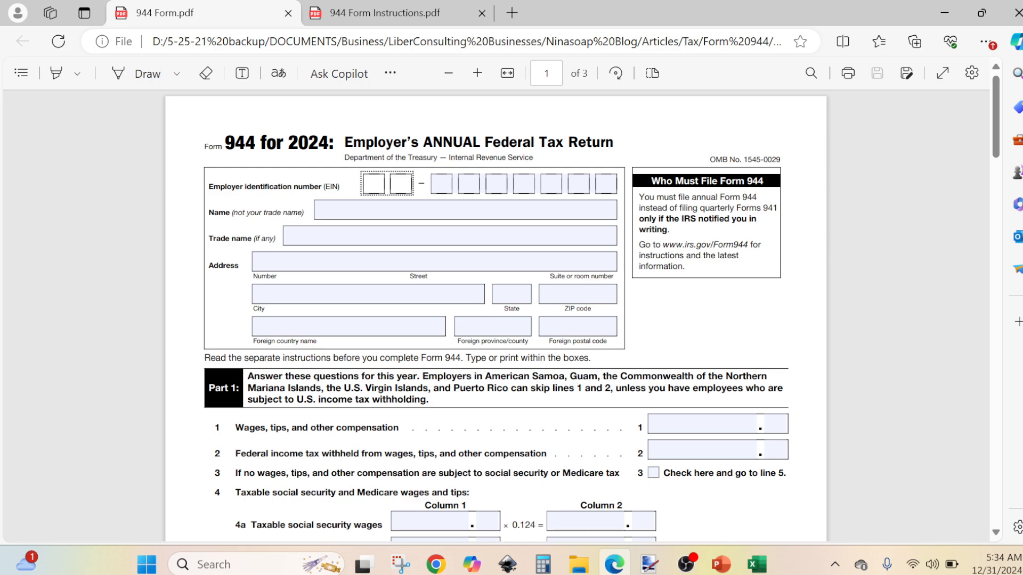
{"action": "type", "text": "xx"}
{"action": "key", "text": "BackSpace"}
{"action": "key", "text": "BackSpace"}
{"action": "type", "text": "XX"}
{"action": "key", "text": "Tab"}
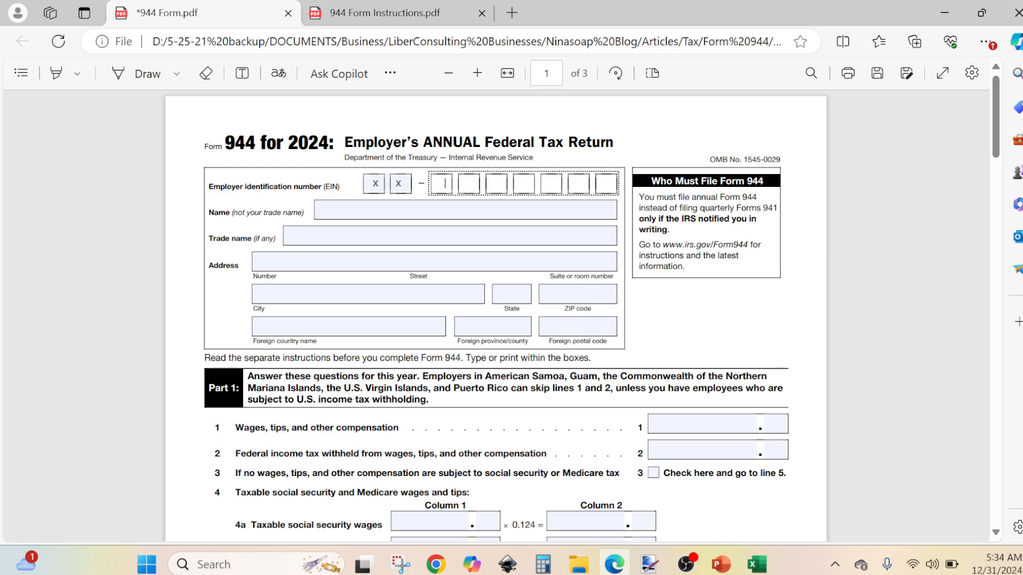
{"action": "type", "text": "XXXXXXX"}
Step: Enter LCONSULTING LLC as the form's name and NINA'S SOAP as its trade name
{"action": "left_click", "coordinate": [373, 210]}
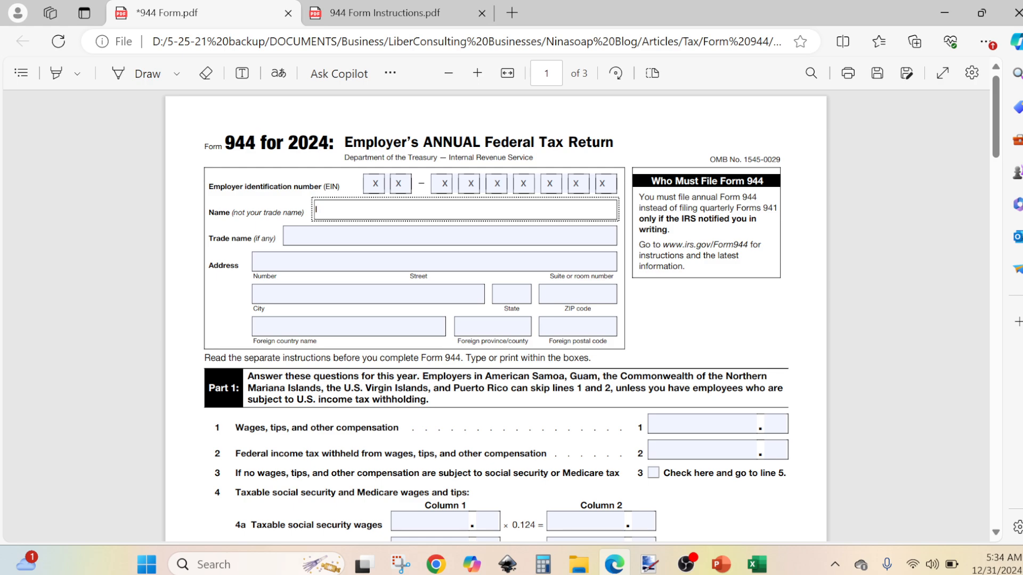
{"action": "type", "text": "LCONSULTING LLC"}
{"action": "left_click", "coordinate": [309, 235]}
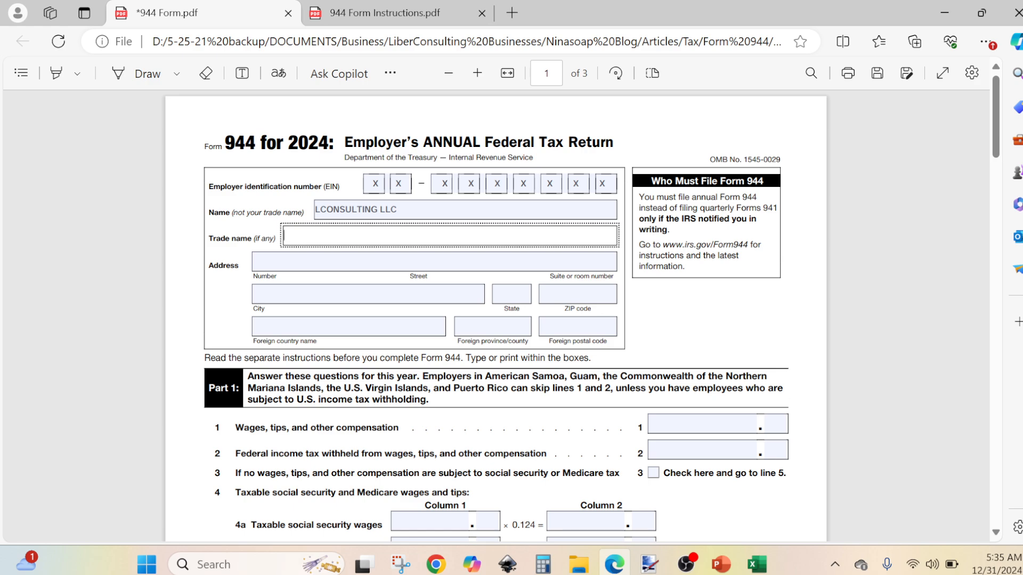
{"action": "type", "text": "NINA'S SOAP"}
Step: Fill the address block with placeholders STREET and CITY, state IA, and ZIP for the ZIP code
{"action": "key", "text": "Tab"}
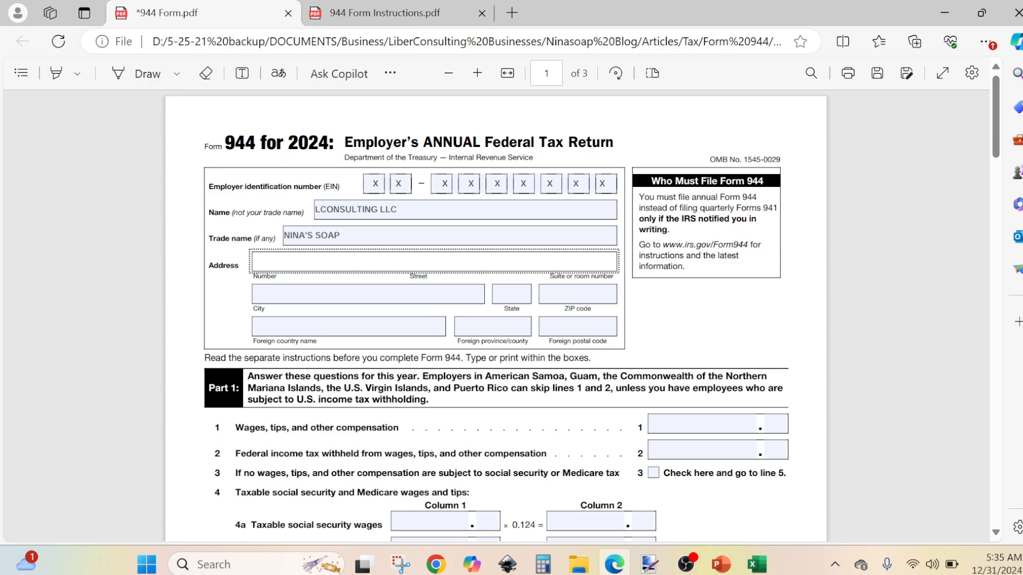
{"action": "type", "text": "STREET"}
{"action": "left_click", "coordinate": [449, 294]}
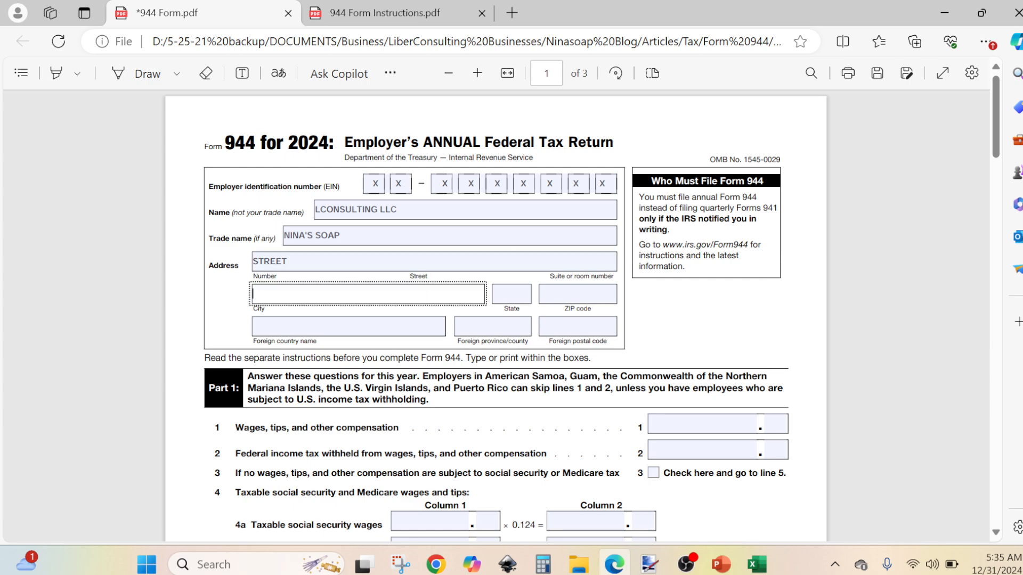
{"action": "type", "text": "CITY"}
{"action": "key", "text": "Tab"}
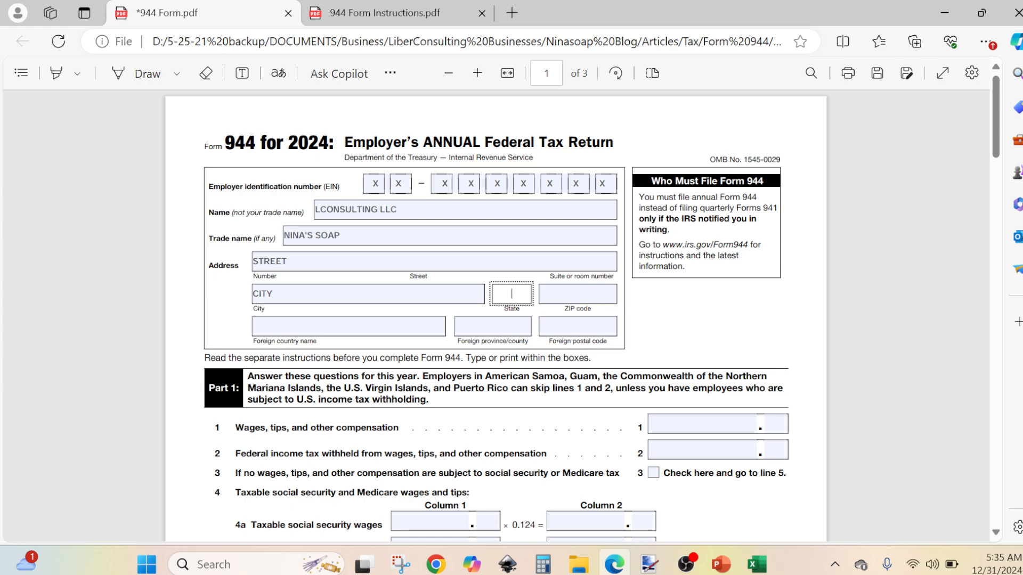
{"action": "type", "text": "IA"}
{"action": "key", "text": "Tab"}
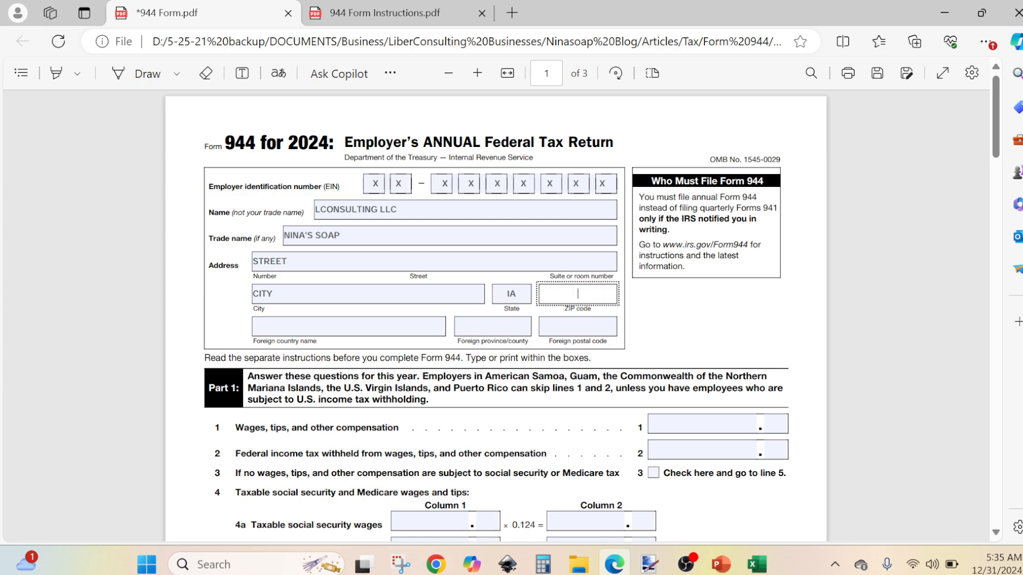
{"action": "type", "text": "ZIP"}
Step: Read the guidance on completing and filing Form 944 on page 5 of the 944 Form Instructions
{"action": "left_click", "coordinate": [386, 17]}
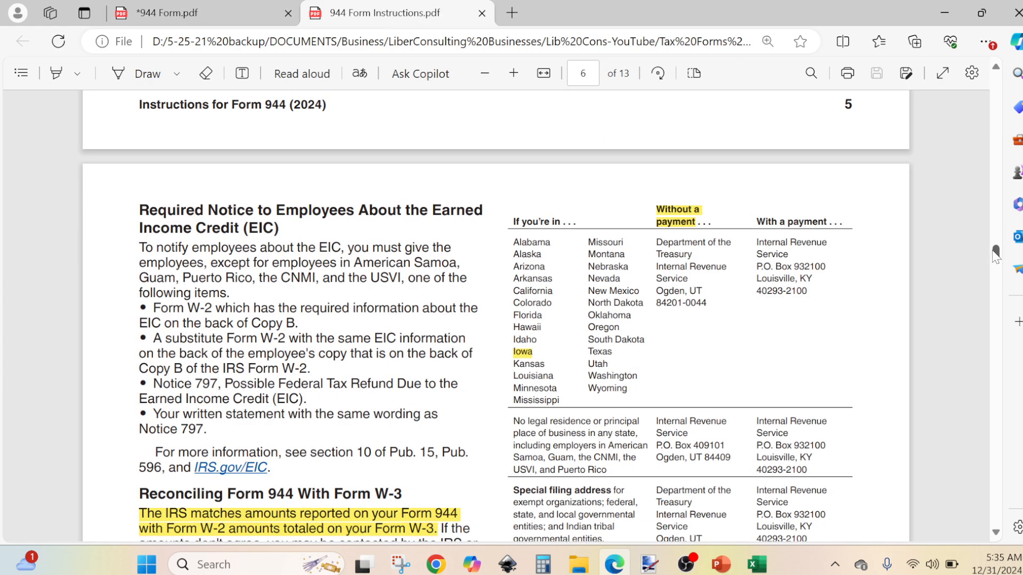
{"action": "left_click_drag", "start_coordinate": [996, 254], "coordinate": [996, 236]}
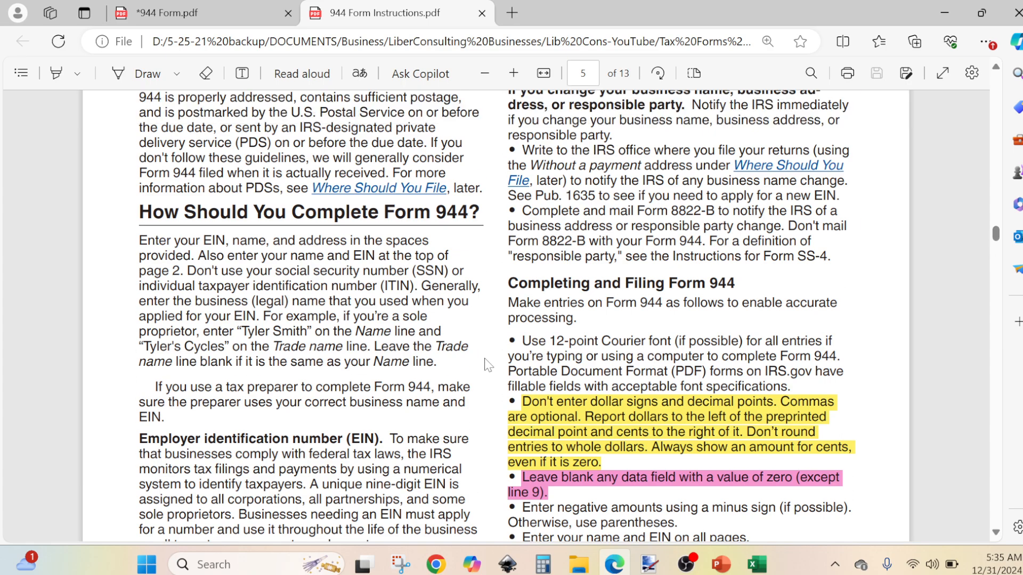
{"action": "scroll", "coordinate": [488, 365], "scroll_direction": "down", "scroll_amount": 10}
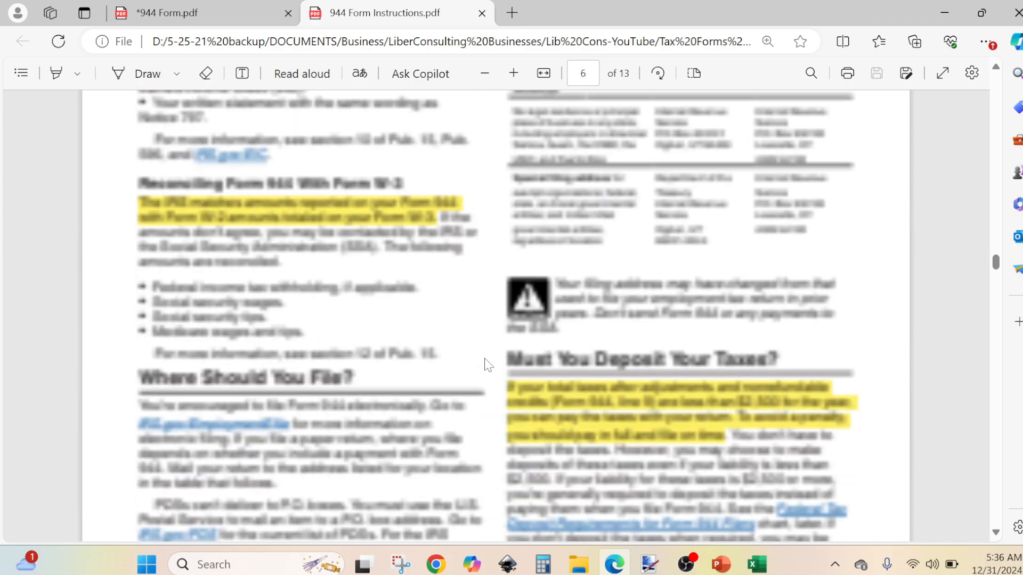
{"action": "scroll", "coordinate": [487, 366], "scroll_direction": "up", "scroll_amount": 2}
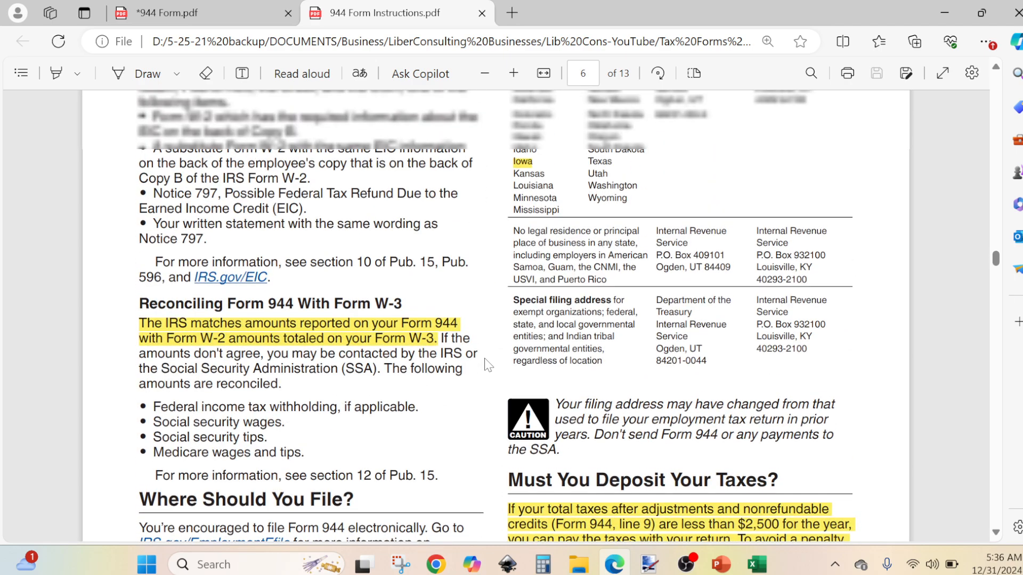
{"action": "scroll", "coordinate": [487, 365], "scroll_direction": "up", "scroll_amount": 10}
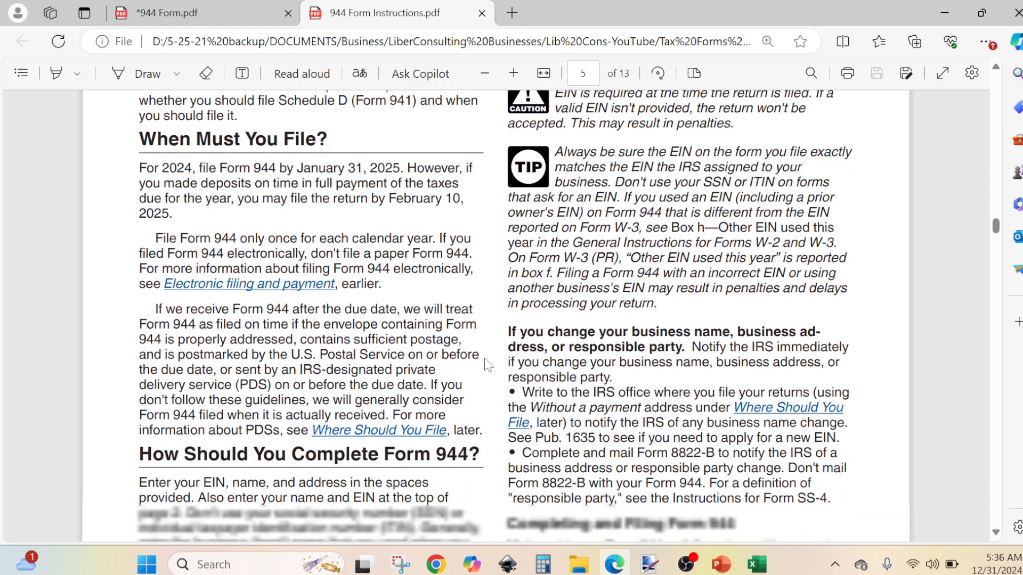
{"action": "scroll", "coordinate": [487, 365], "scroll_direction": "down", "scroll_amount": 2}
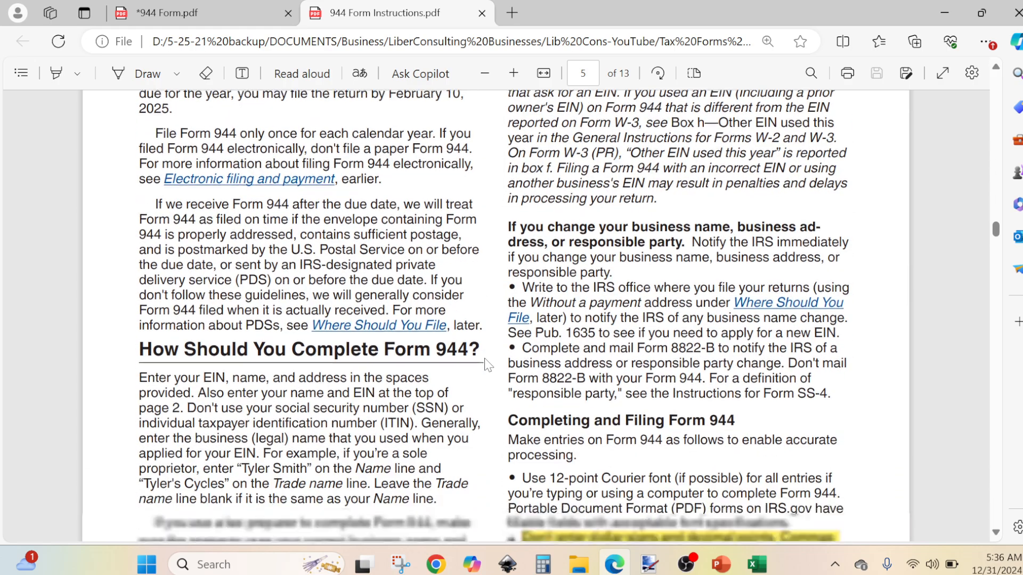
{"action": "scroll", "coordinate": [488, 365], "scroll_direction": "down", "scroll_amount": 3}
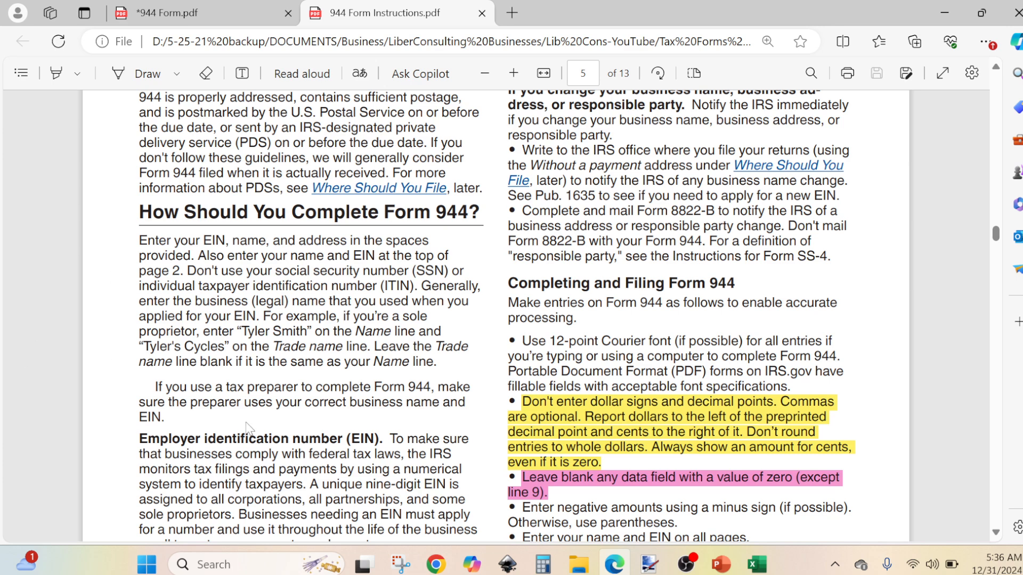
Step: Return to the 944 form and examine the Part 1 wage and tax lines, checking them against the instructions
{"action": "left_click", "coordinate": [175, 15]}
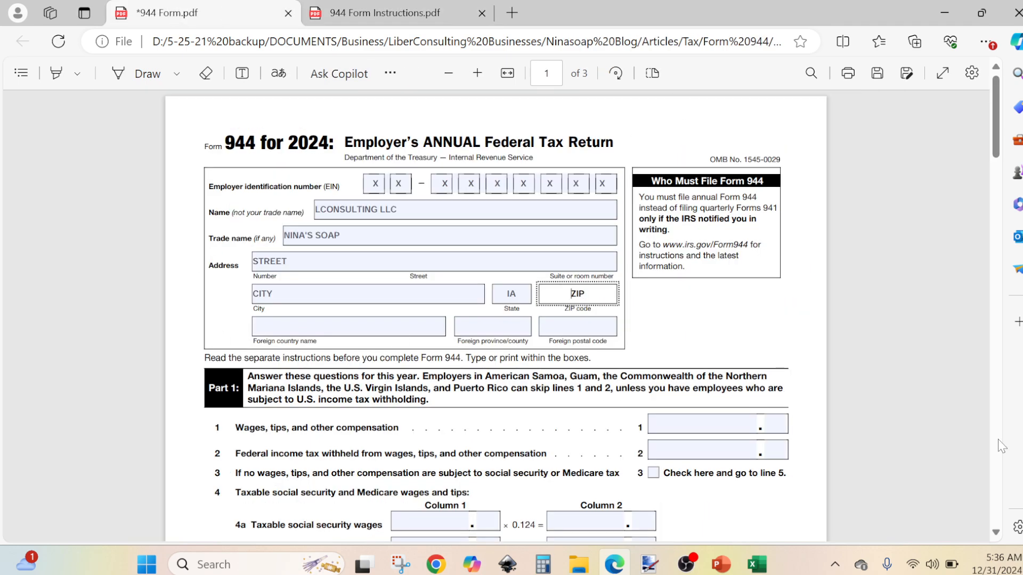
{"action": "left_click", "coordinate": [995, 533]}
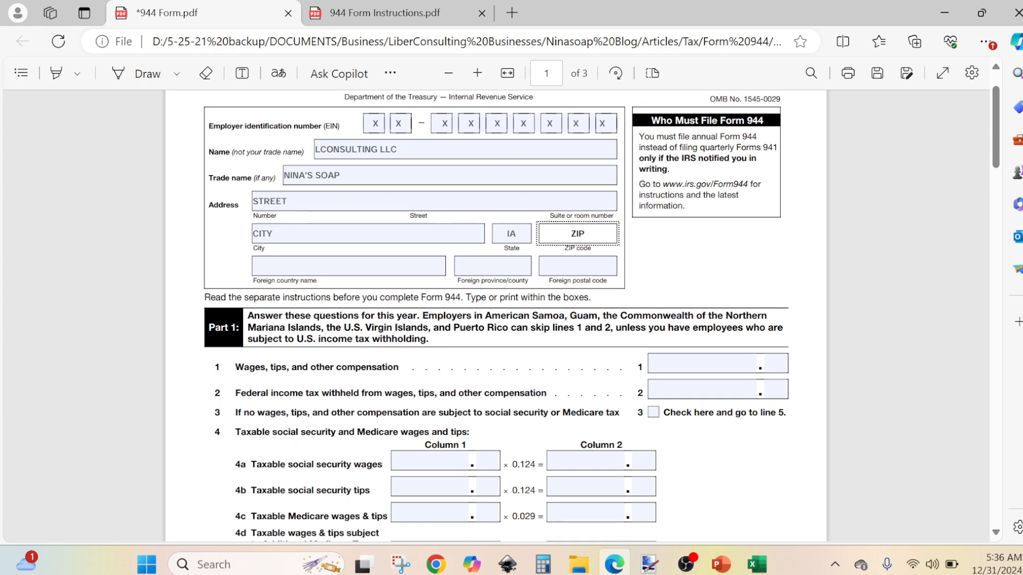
{"action": "left_click", "coordinate": [382, 14]}
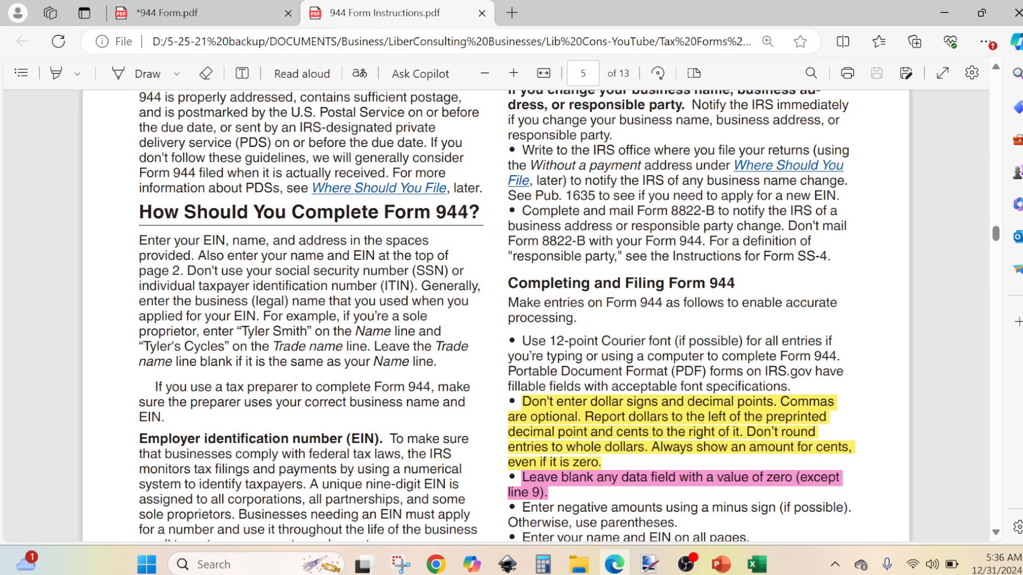
{"action": "left_click", "coordinate": [180, 11]}
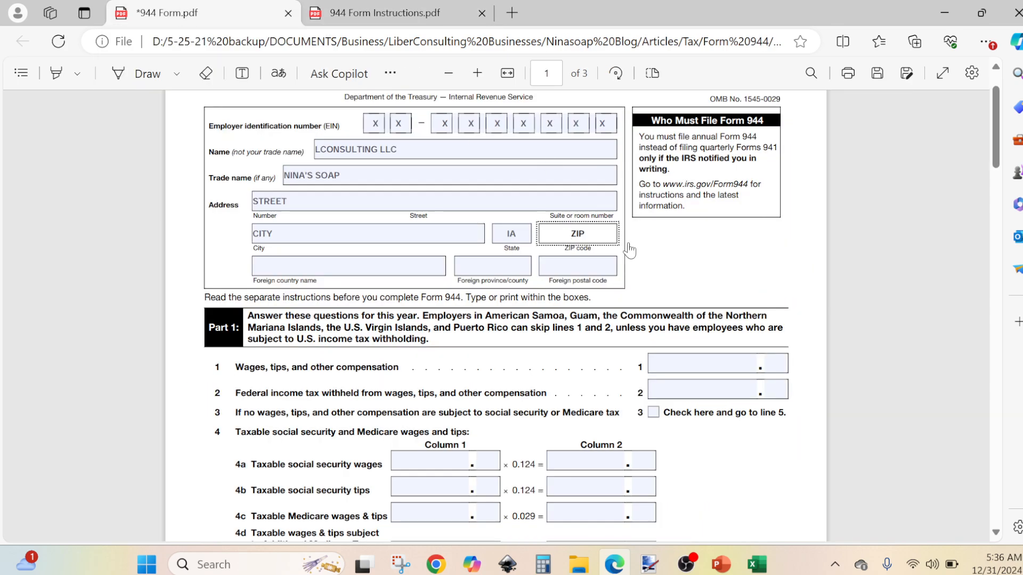
{"action": "left_click", "coordinate": [995, 532]}
{"action": "left_click", "coordinate": [995, 532]}
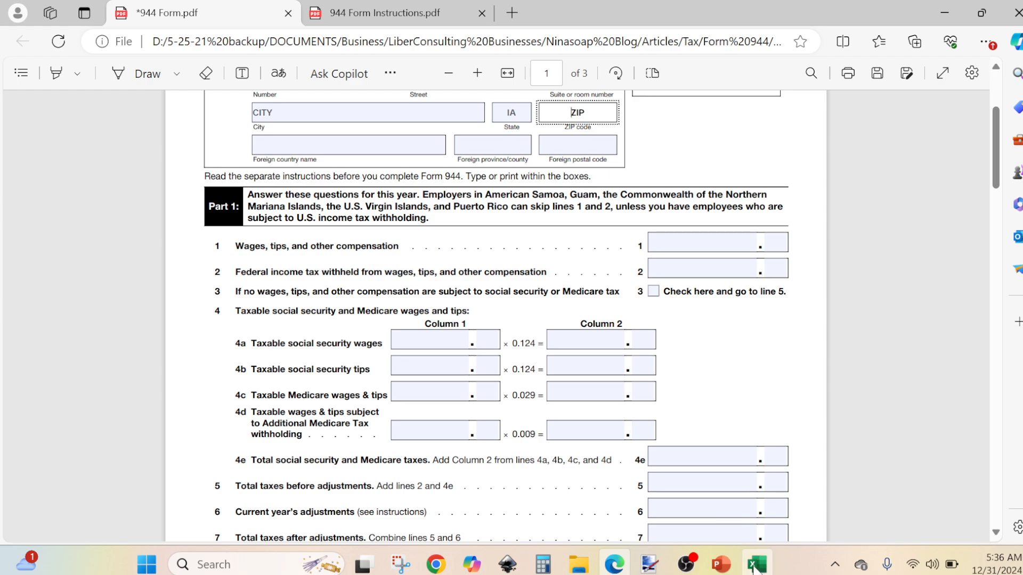
Step: Switch to the payroll template in Excel, maximize its window, and select the monthly columns from January through November on the Summary Report sheet
{"action": "mouse_move", "coordinate": [756, 564]}
{"action": "left_click", "coordinate": [762, 484]}
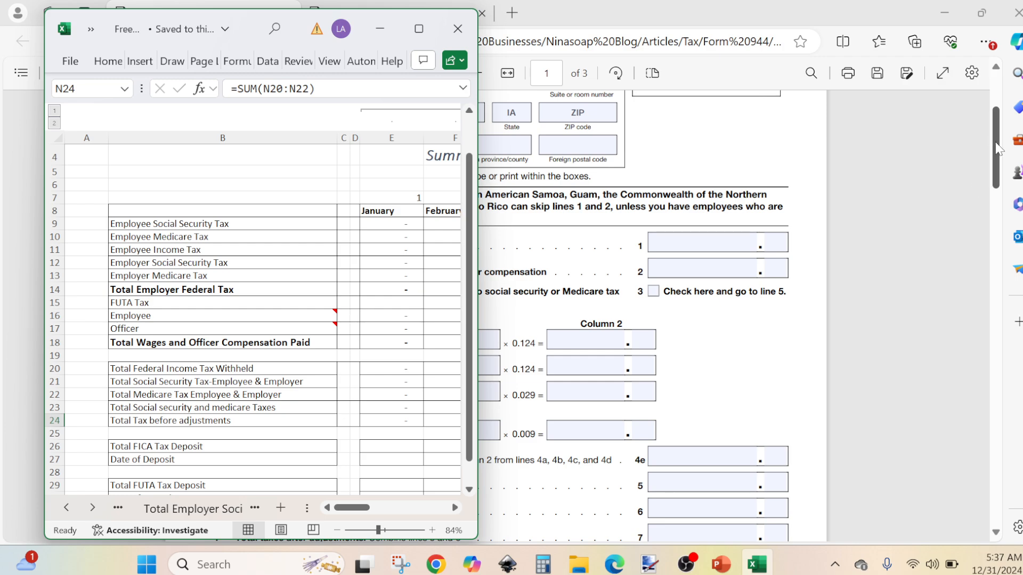
{"action": "left_click_drag", "start_coordinate": [995, 143], "coordinate": [1007, 87]}
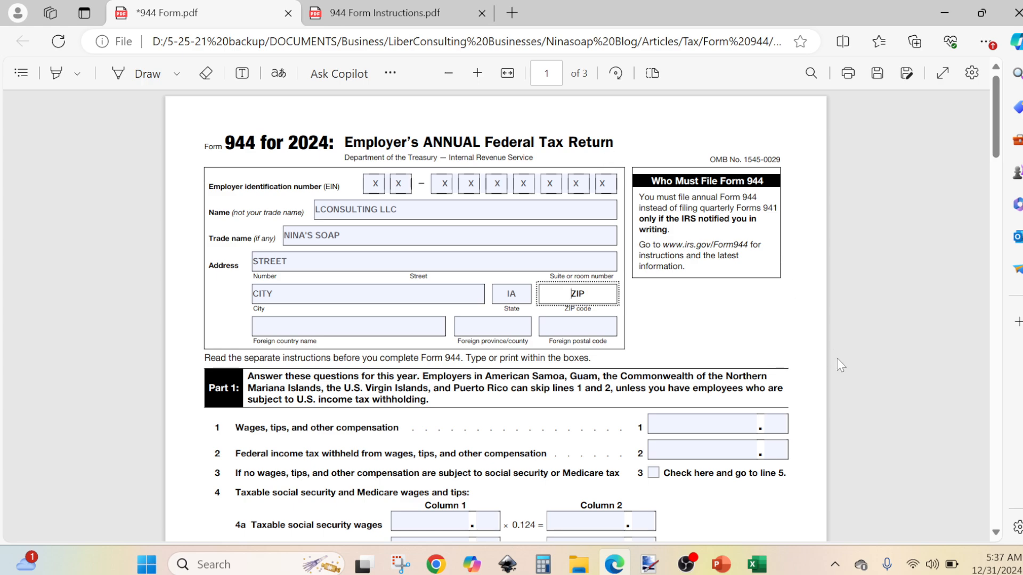
{"action": "mouse_move", "coordinate": [757, 564]}
{"action": "left_click", "coordinate": [755, 495]}
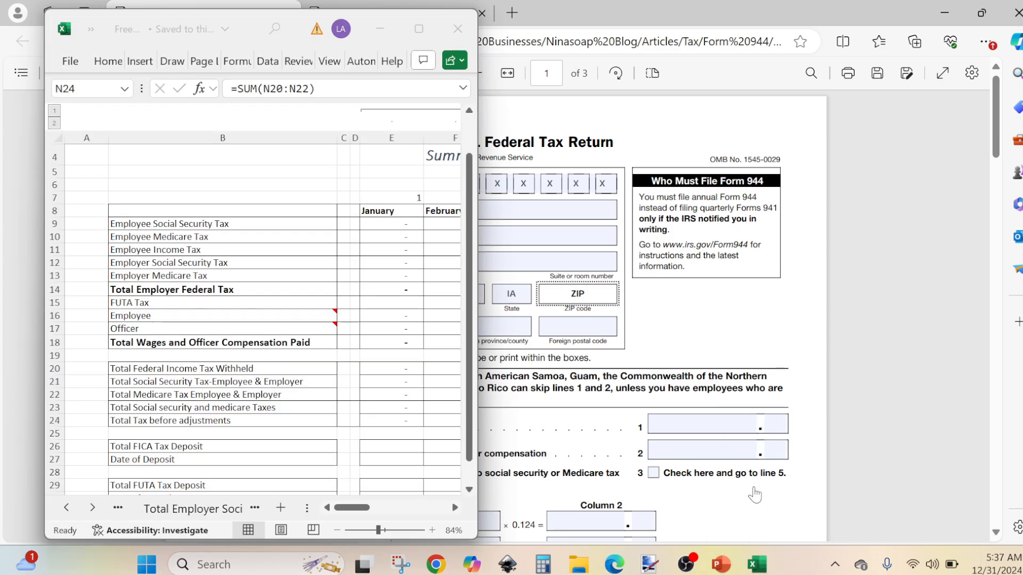
{"action": "left_click", "coordinate": [414, 29]}
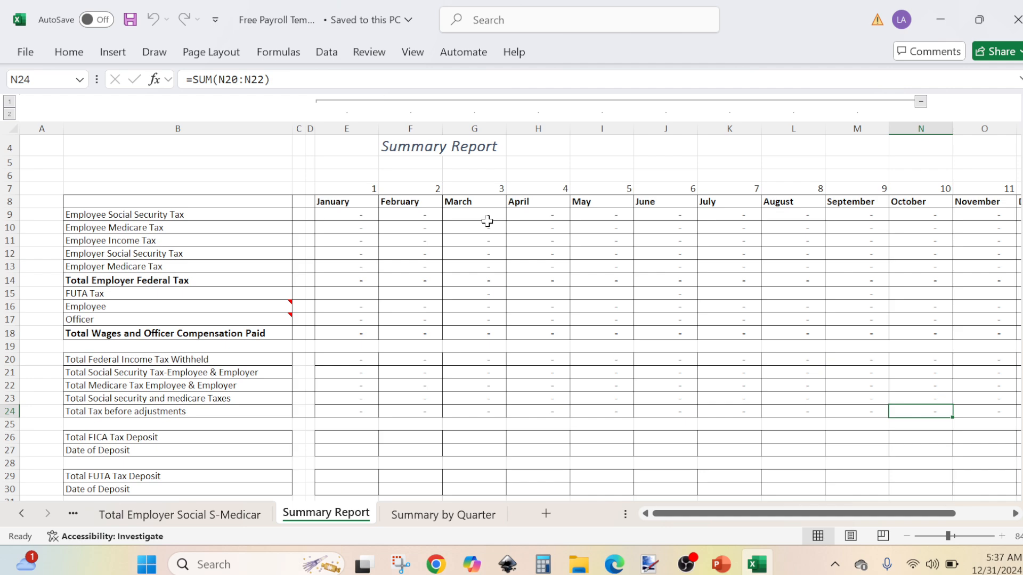
{"action": "left_click_drag", "start_coordinate": [346, 124], "coordinate": [961, 149]}
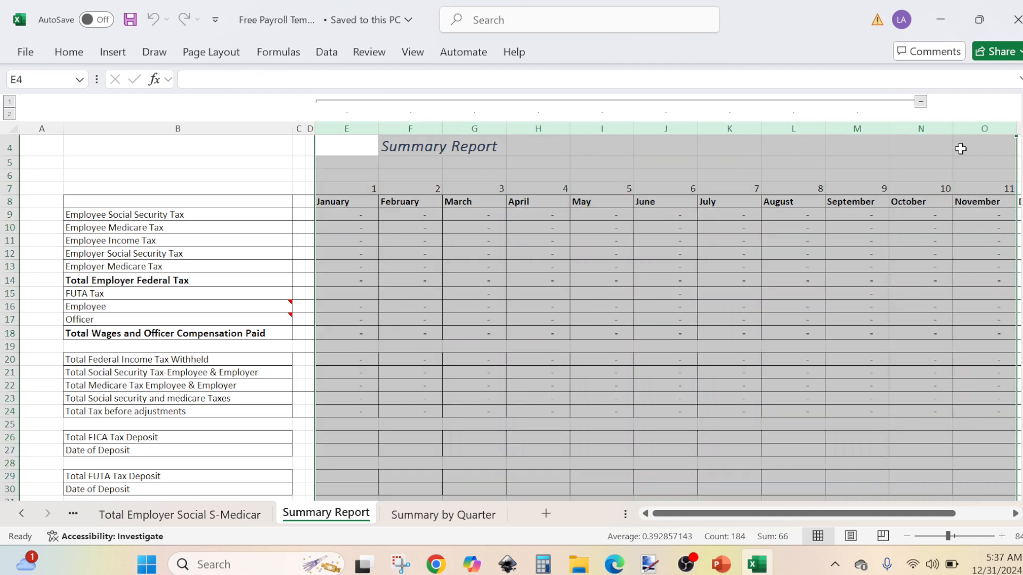
Step: Hide the January through November columns on the Summary Report sheet and select December's total wages and officer compensation cell
{"action": "right_click", "coordinate": [595, 145]}
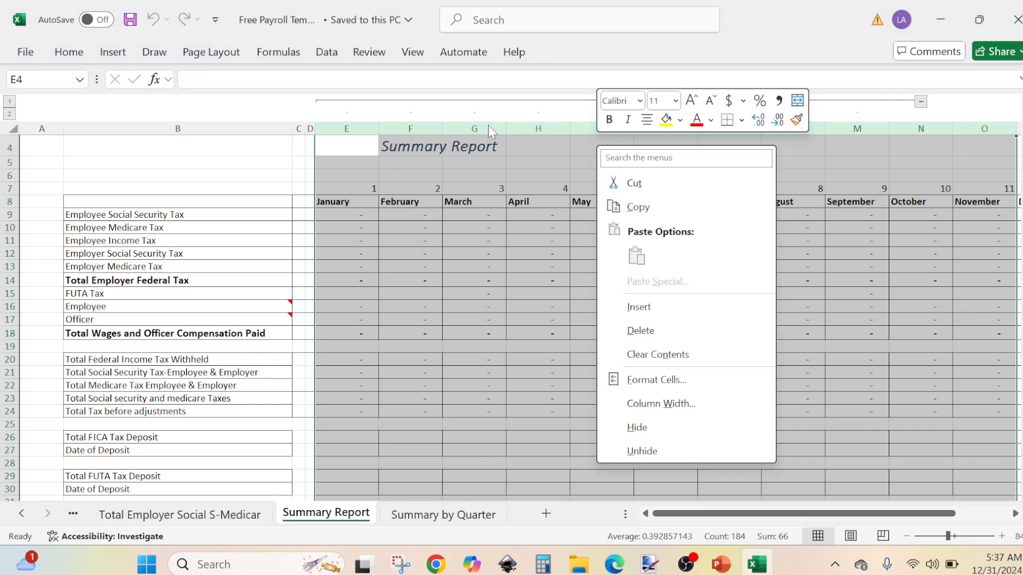
{"action": "right_click", "coordinate": [476, 127]}
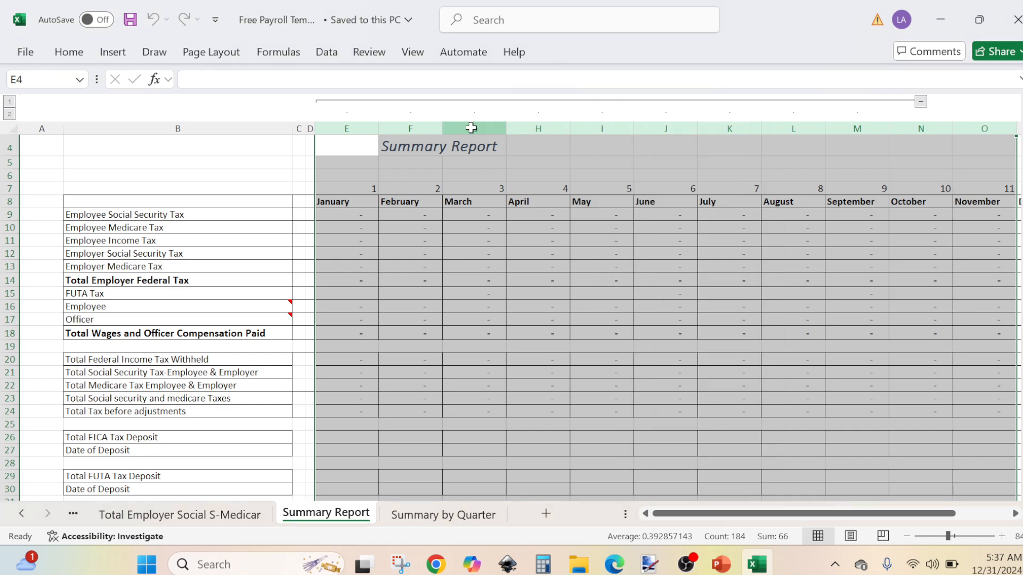
{"action": "right_click", "coordinate": [473, 131]}
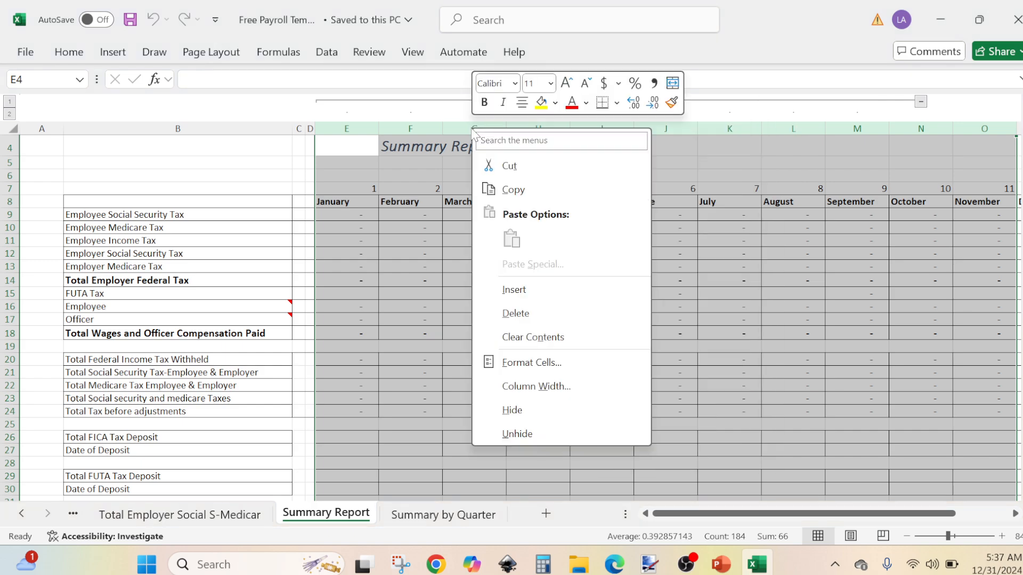
{"action": "left_click", "coordinate": [509, 408]}
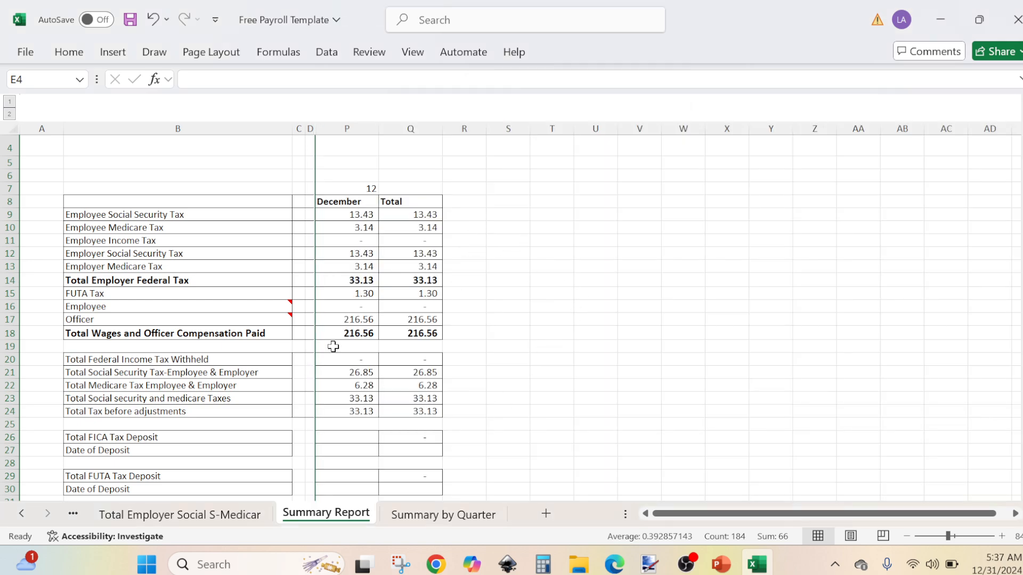
{"action": "left_click", "coordinate": [365, 340]}
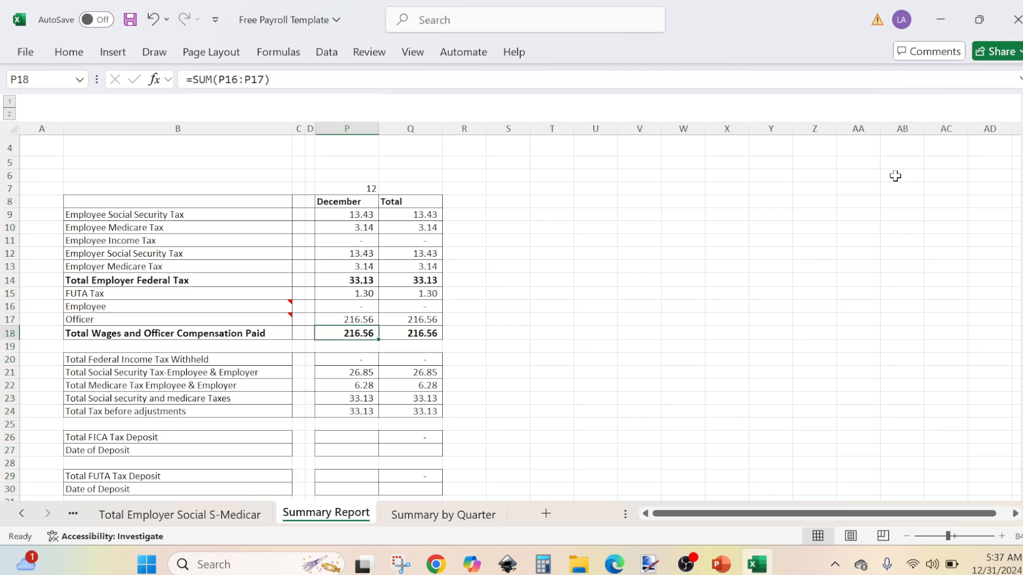
Step: Restore the workbook and PDF windows to a smaller size and arrange them with the widened 944 form beside the payroll summary
{"action": "left_click", "coordinate": [978, 20]}
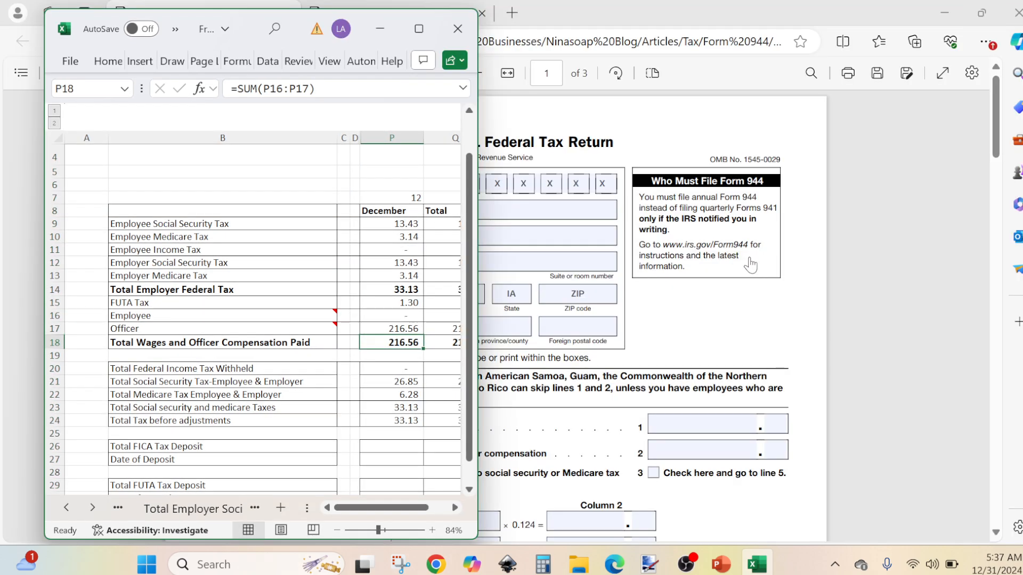
{"action": "left_click", "coordinate": [981, 15]}
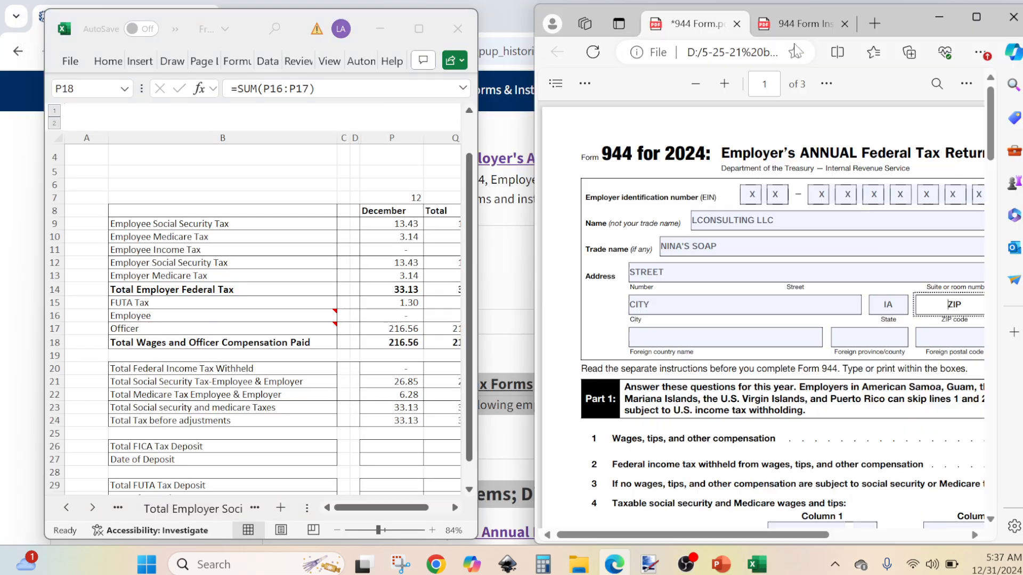
{"action": "left_click_drag", "start_coordinate": [897, 18], "coordinate": [849, 63]}
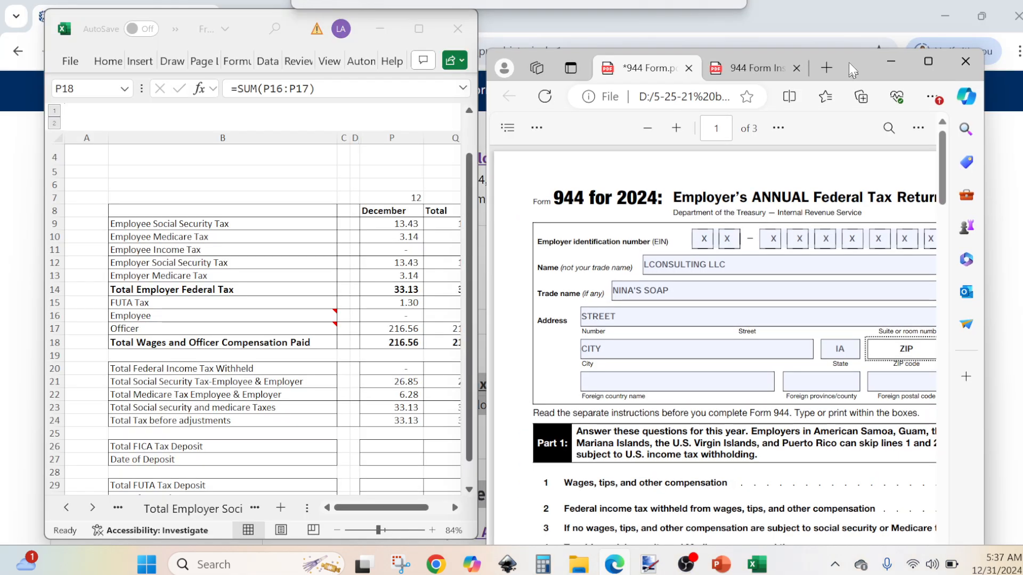
{"action": "left_click_drag", "start_coordinate": [849, 63], "coordinate": [849, 29]}
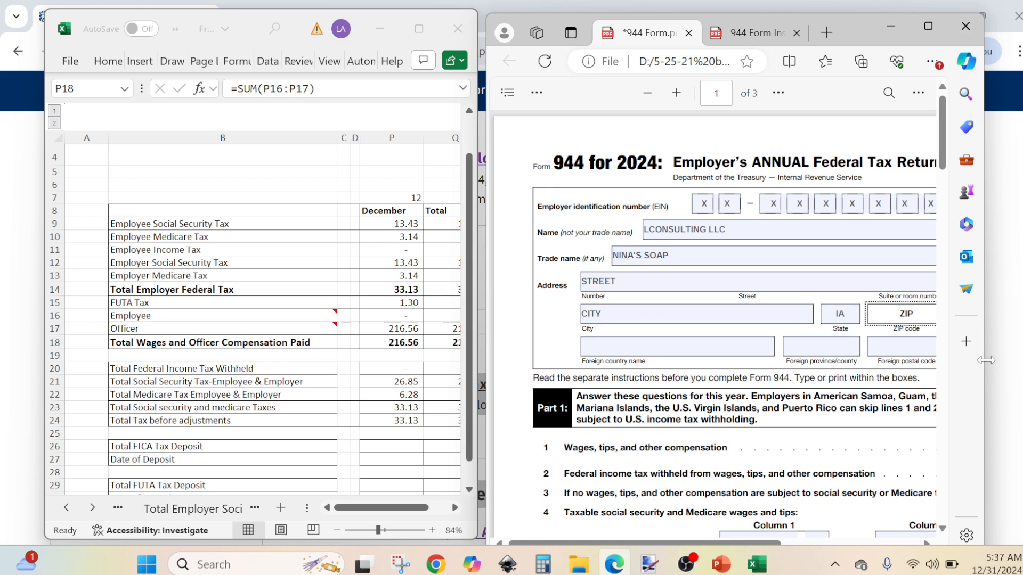
{"action": "left_click_drag", "start_coordinate": [986, 360], "coordinate": [1017, 373]}
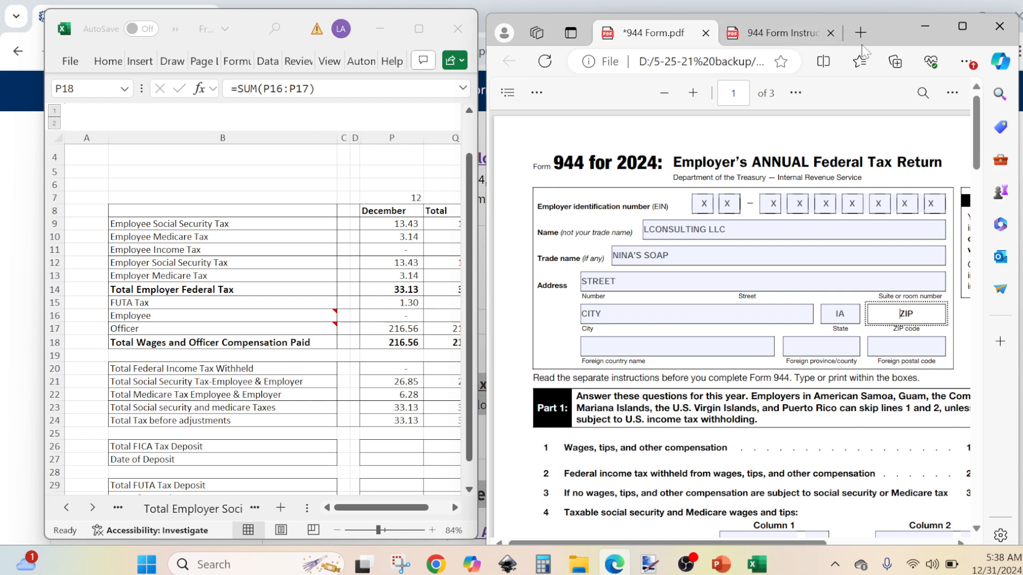
{"action": "left_click_drag", "start_coordinate": [882, 37], "coordinate": [399, 33]}
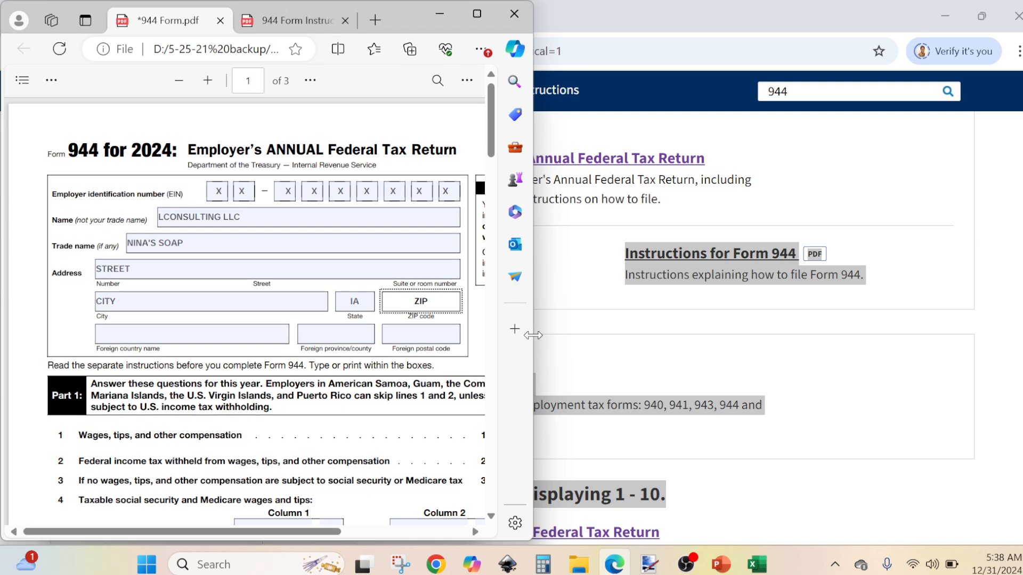
{"action": "left_click_drag", "start_coordinate": [533, 335], "coordinate": [776, 354]}
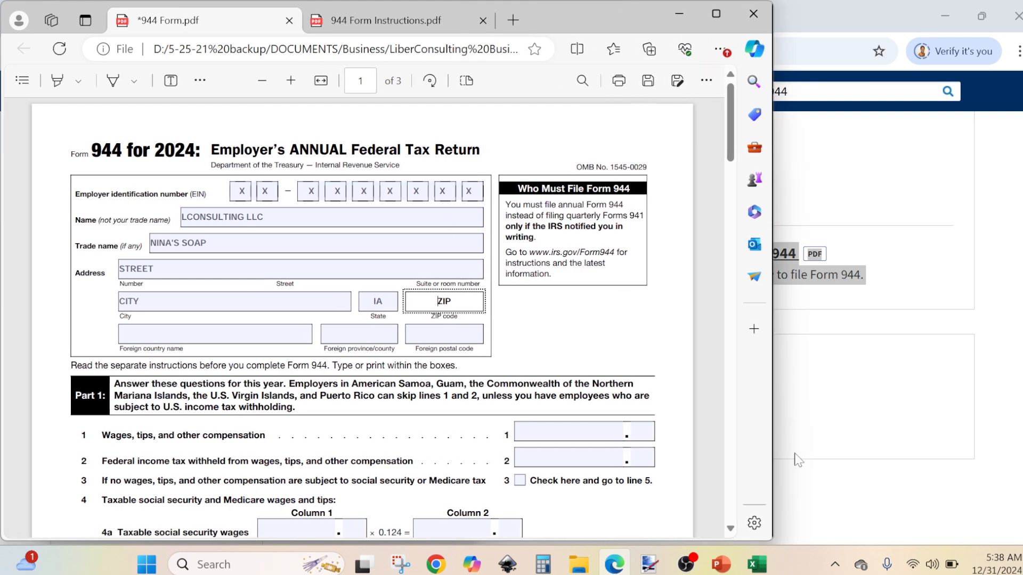
{"action": "mouse_move", "coordinate": [772, 572]}
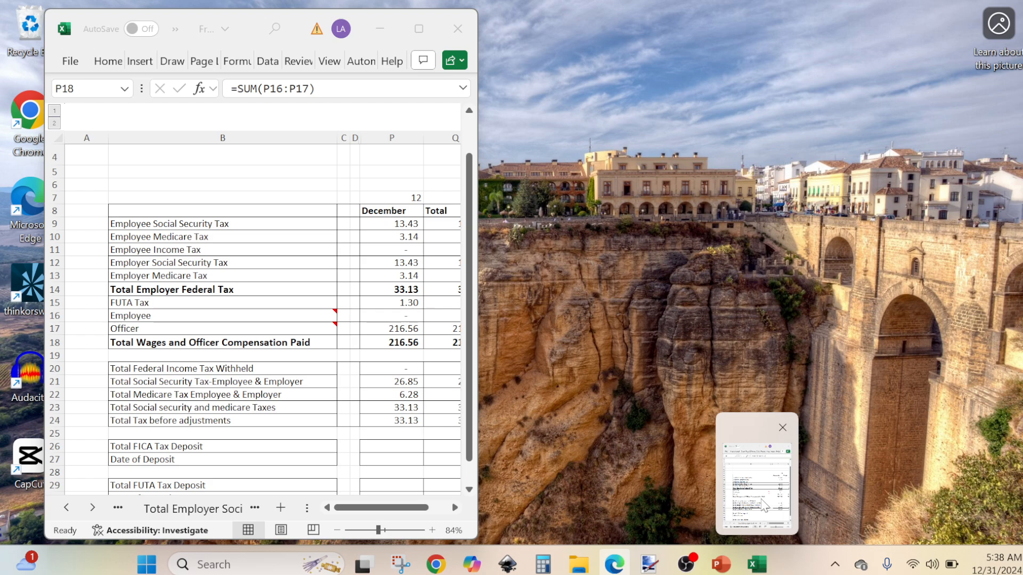
{"action": "left_click", "coordinate": [757, 482]}
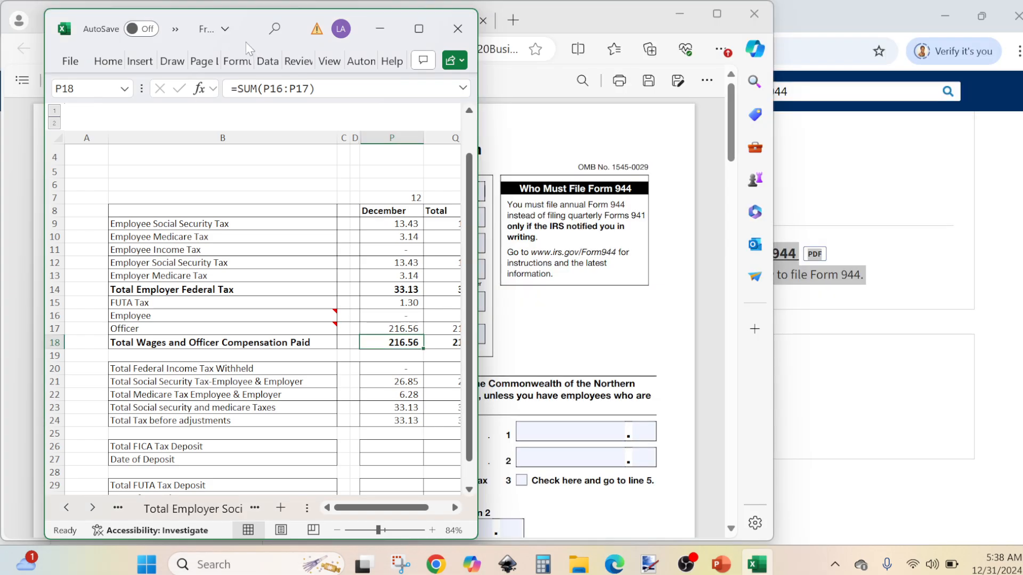
{"action": "left_click_drag", "start_coordinate": [244, 22], "coordinate": [810, 49]}
Step: Check the instructions' rules for entering amounts, and enter 216 dollars and 56 cents on line 1 for wages, tips, and other compensation
{"action": "left_click", "coordinate": [568, 432]}
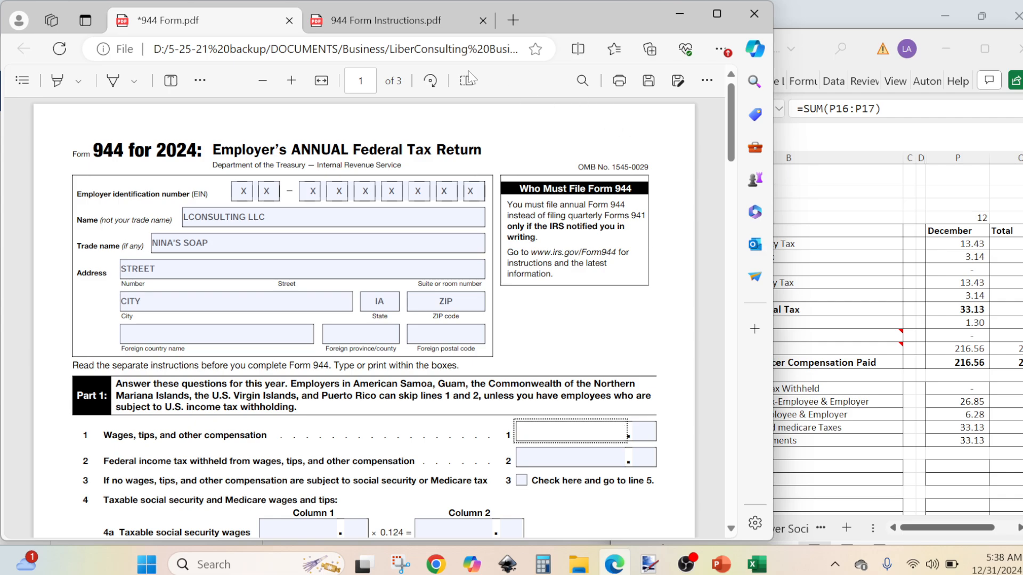
{"action": "left_click", "coordinate": [383, 20]}
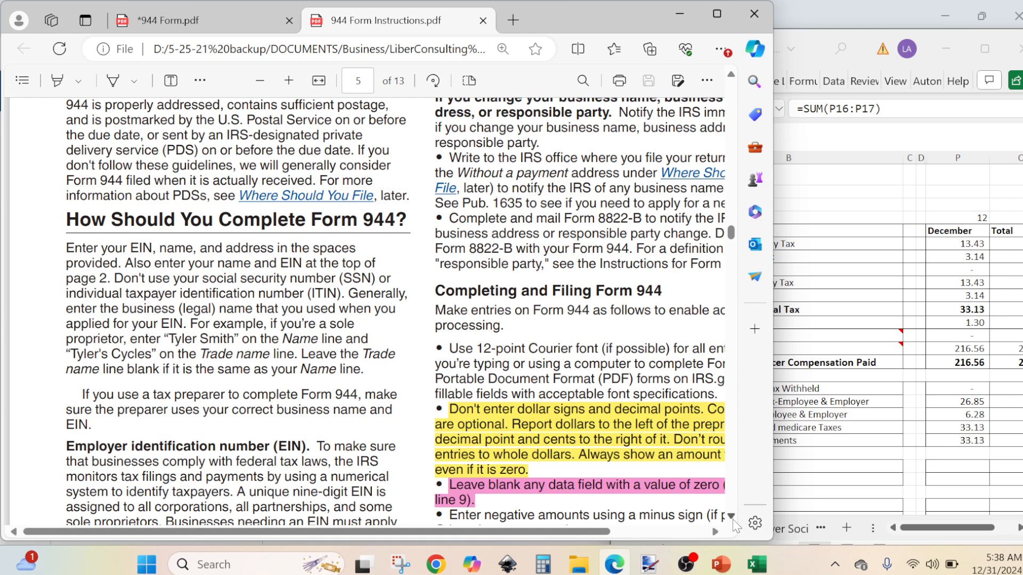
{"action": "scroll", "coordinate": [734, 513], "scroll_direction": "down", "scroll_amount": 3}
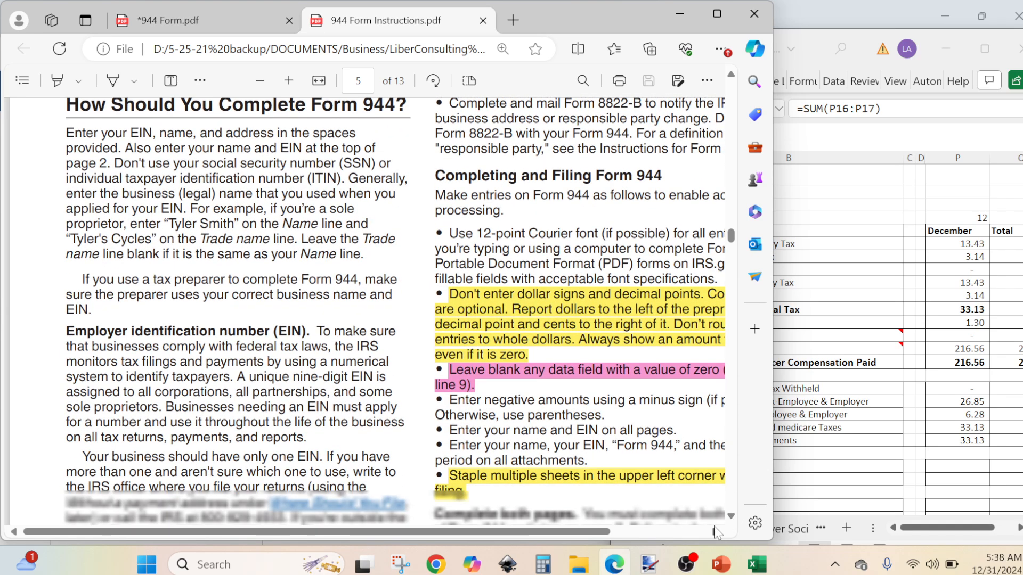
{"action": "left_click", "coordinate": [715, 532]}
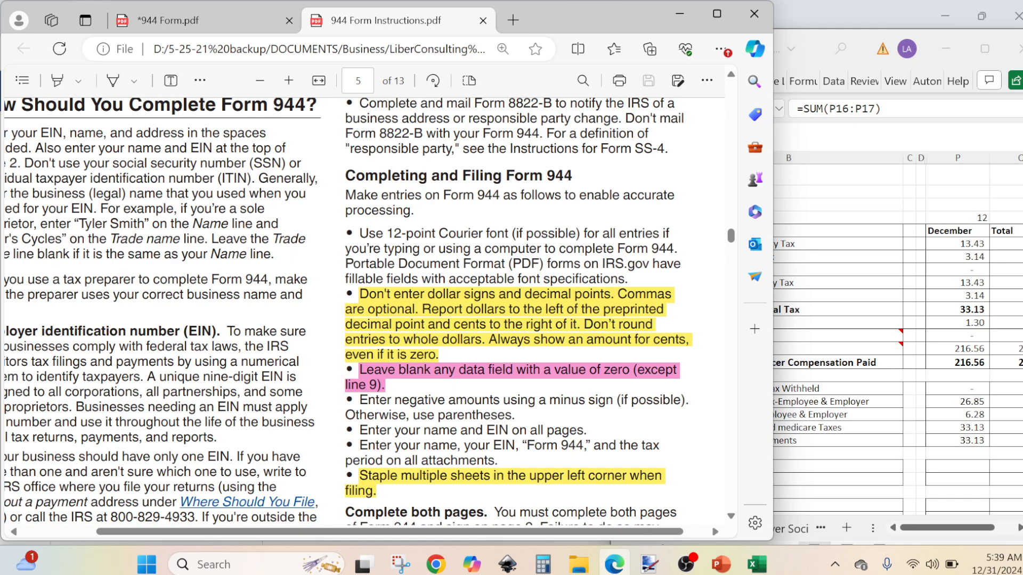
{"action": "left_click", "coordinate": [209, 25]}
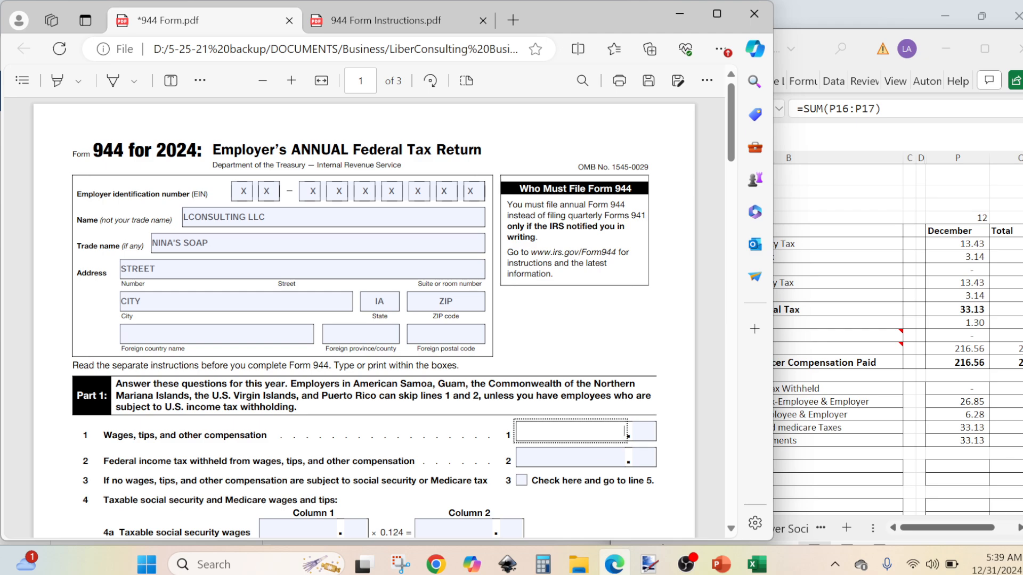
{"action": "type", "text": "216"}
{"action": "key", "text": "Tab"}
{"action": "type", "text": "56"}
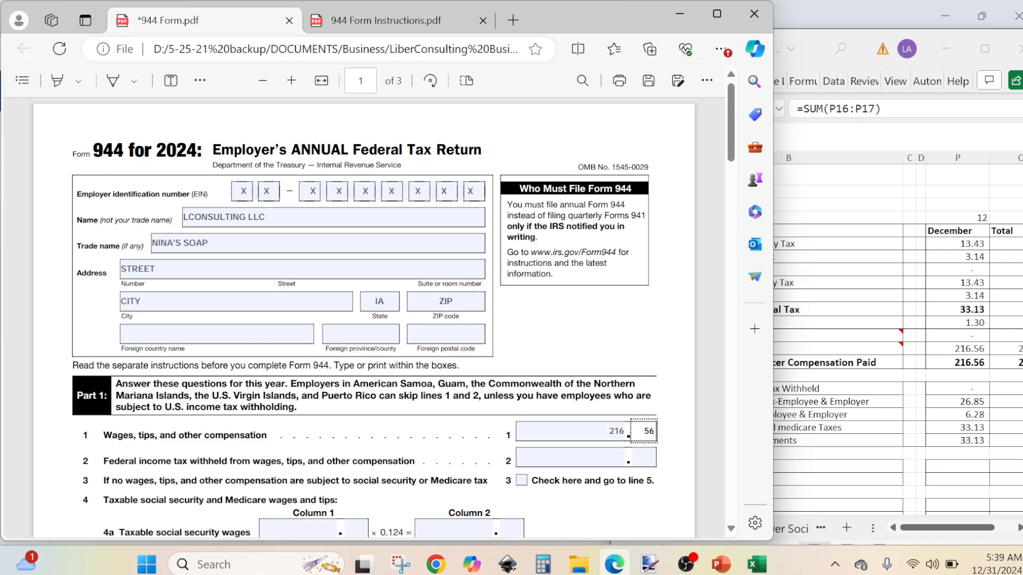
{"action": "left_click", "coordinate": [680, 450]}
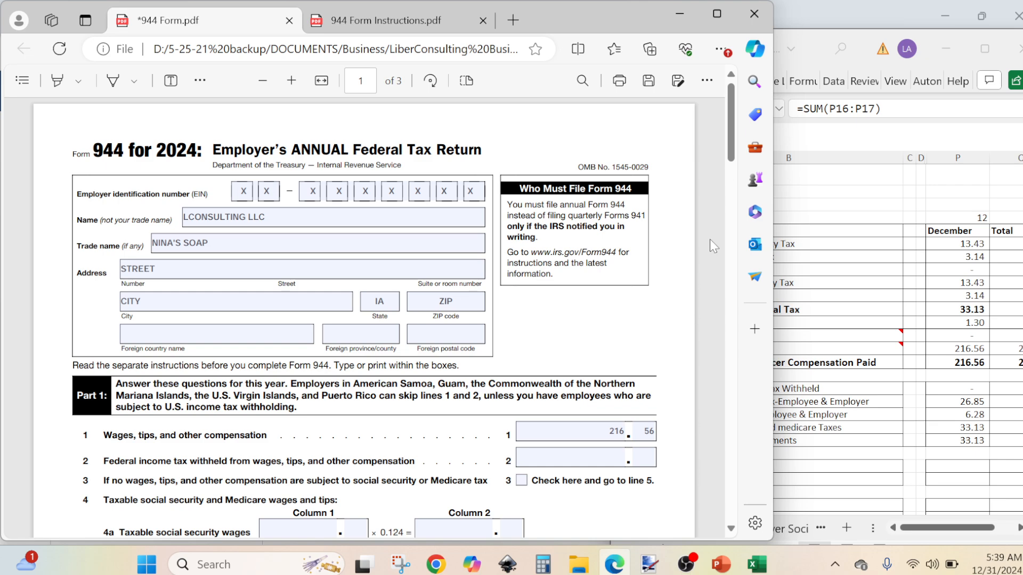
Step: Check the total federal income tax withheld in the payroll summary against line 2 of the form, leaving line 2 blank
{"action": "scroll", "coordinate": [731, 530], "scroll_direction": "down", "scroll_amount": 3}
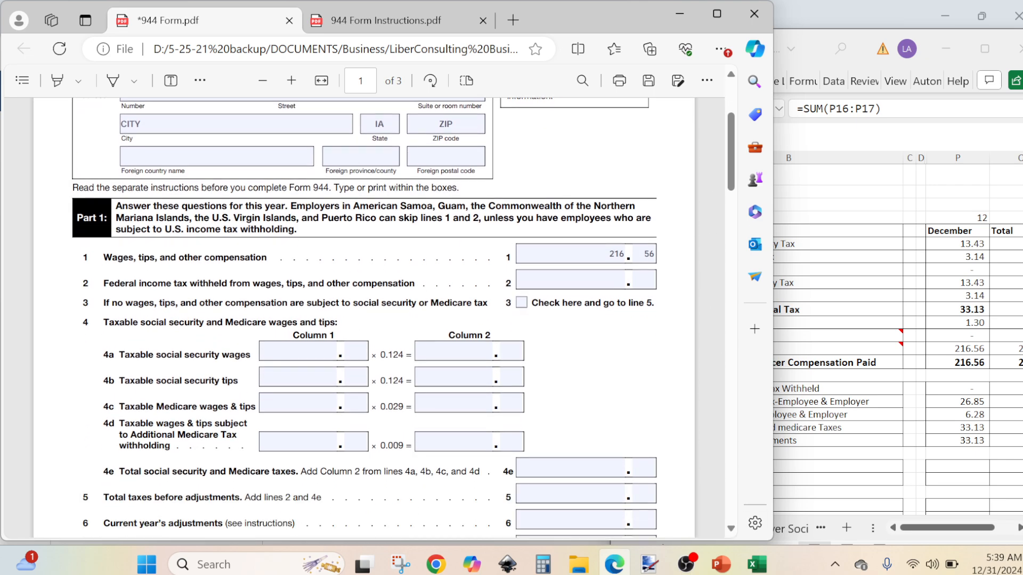
{"action": "left_click", "coordinate": [291, 81]}
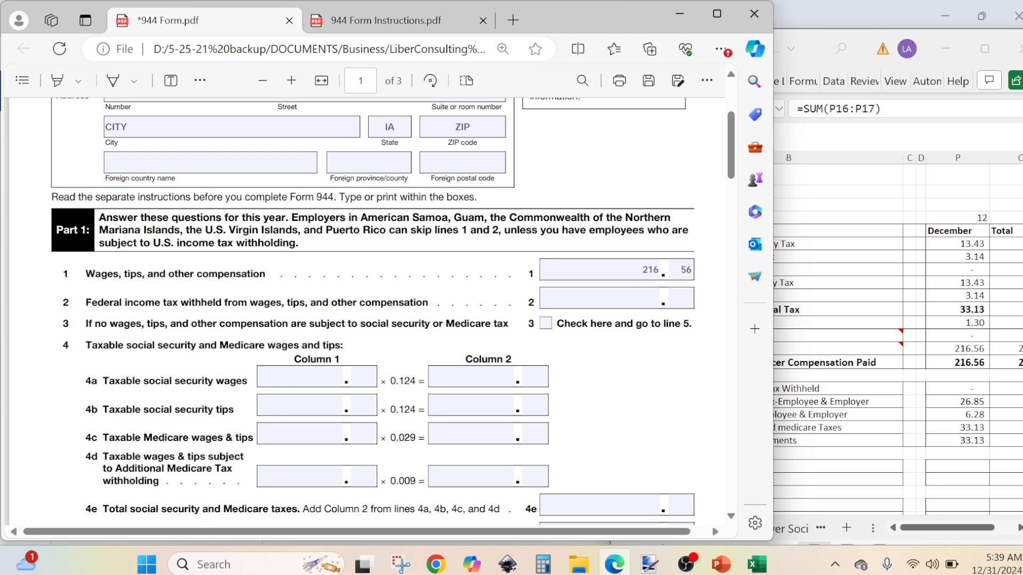
{"action": "left_click", "coordinate": [907, 440]}
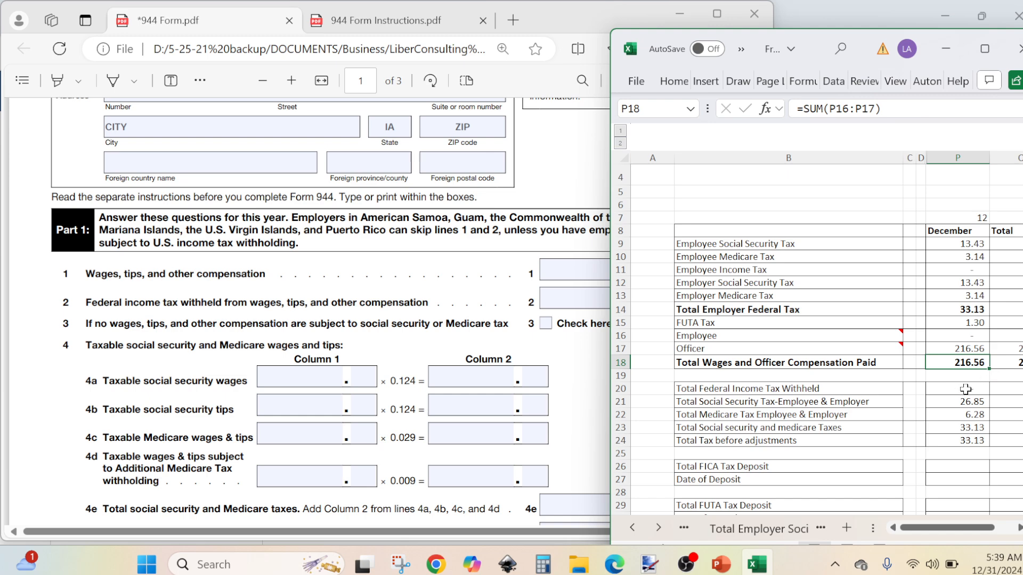
{"action": "left_click", "coordinate": [605, 329]}
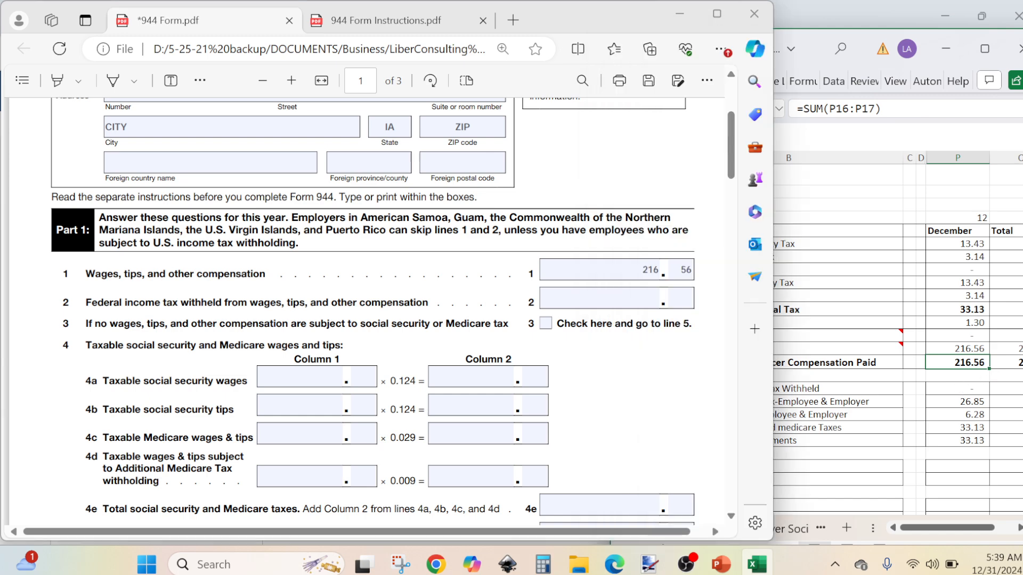
{"action": "left_click", "coordinate": [652, 300]}
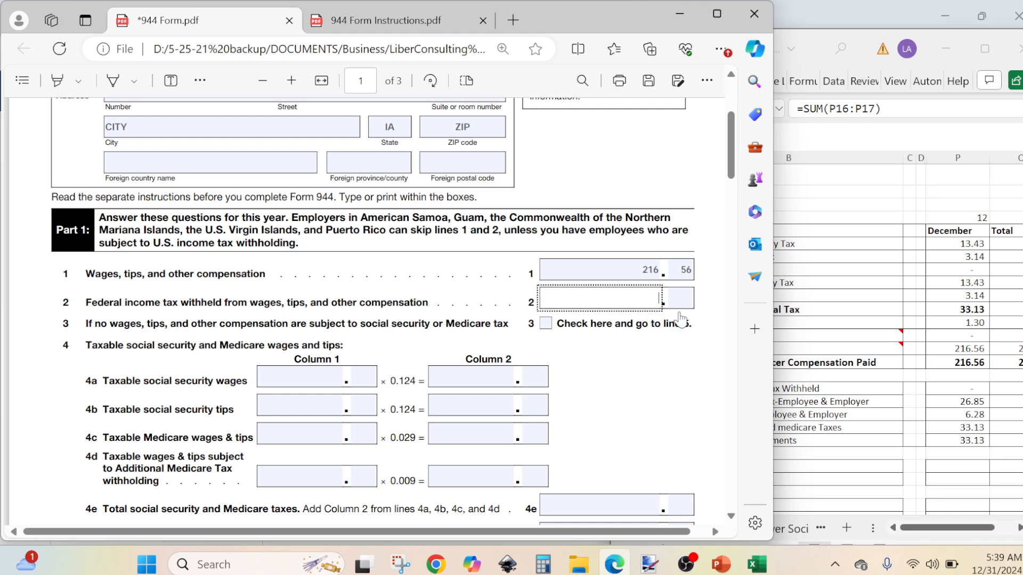
{"action": "left_click", "coordinate": [680, 426]}
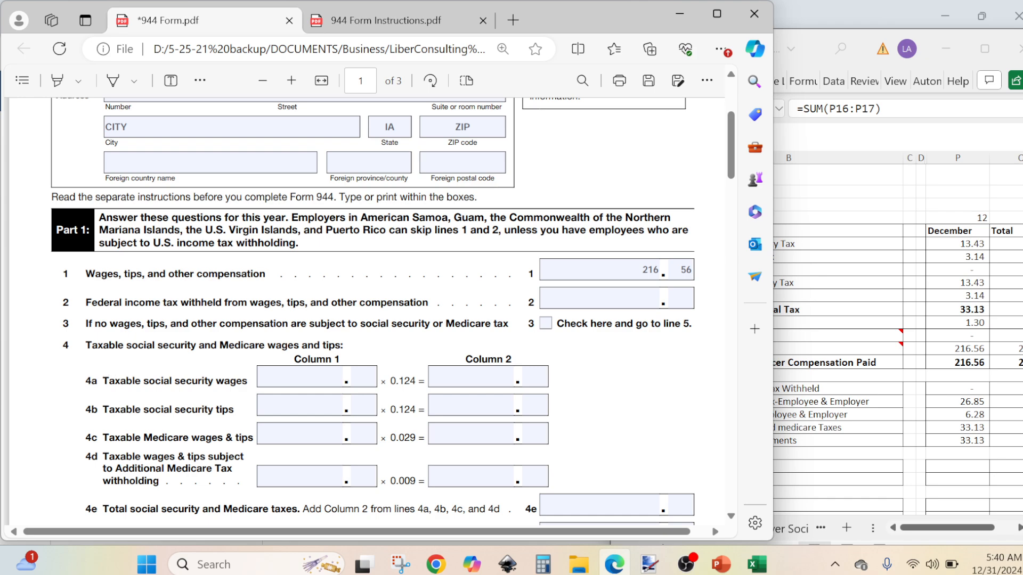
Step: Enter 216.56 in Column 1 for both line 4a taxable social security wages and line 4c taxable Medicare wages and tips
{"action": "left_click", "coordinate": [307, 378]}
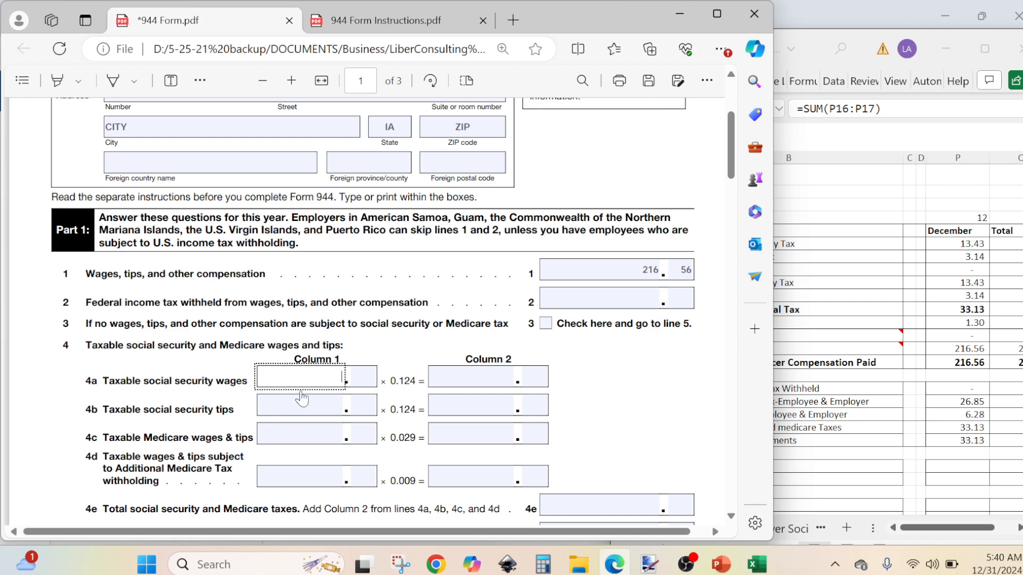
{"action": "type", "text": "16"}
{"action": "left_click", "coordinate": [354, 382]}
{"action": "type", "text": "56"}
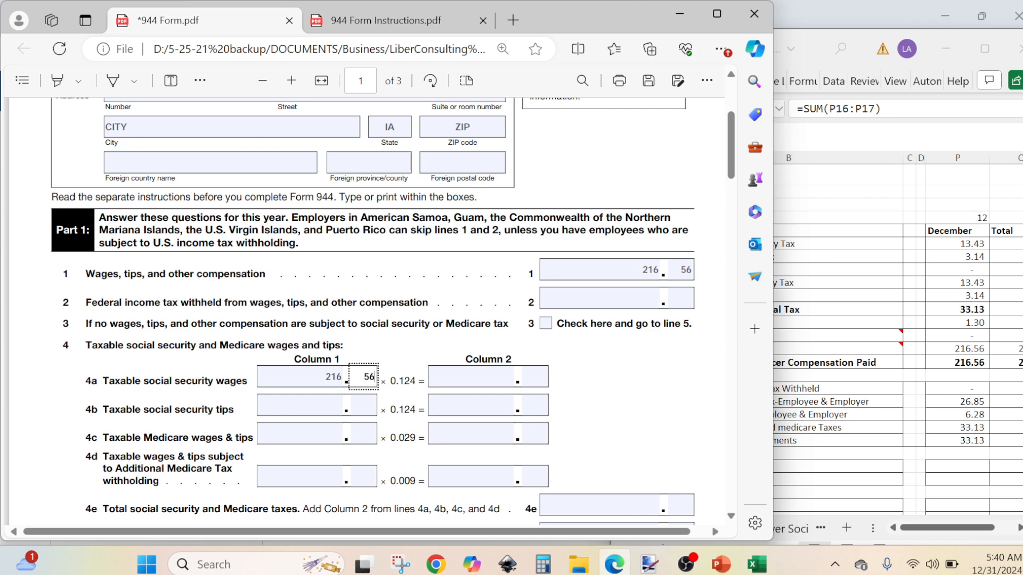
{"action": "left_click", "coordinate": [342, 434]}
{"action": "type", "text": "216"}
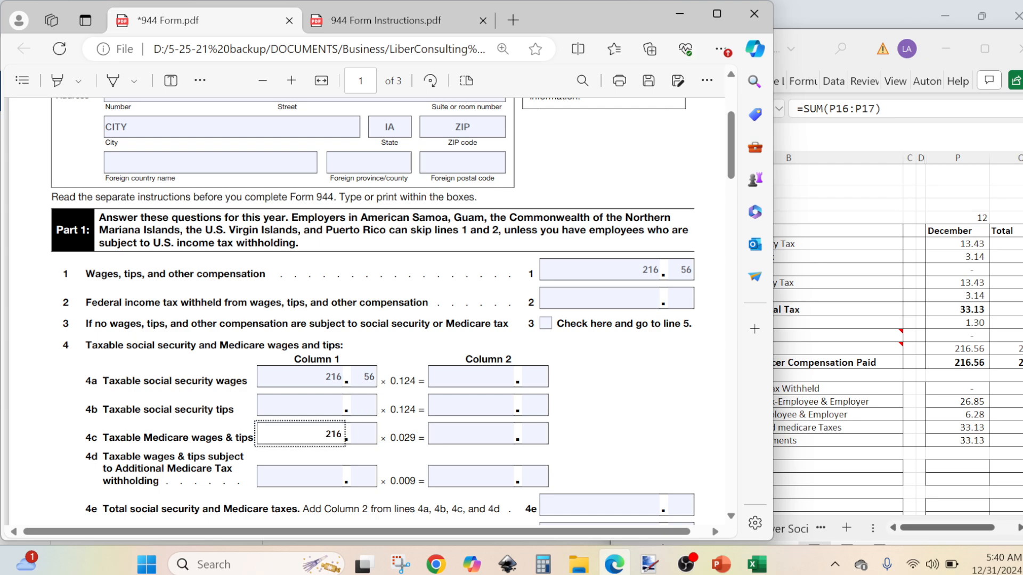
{"action": "key", "text": "Tab"}
{"action": "type", "text": "56"}
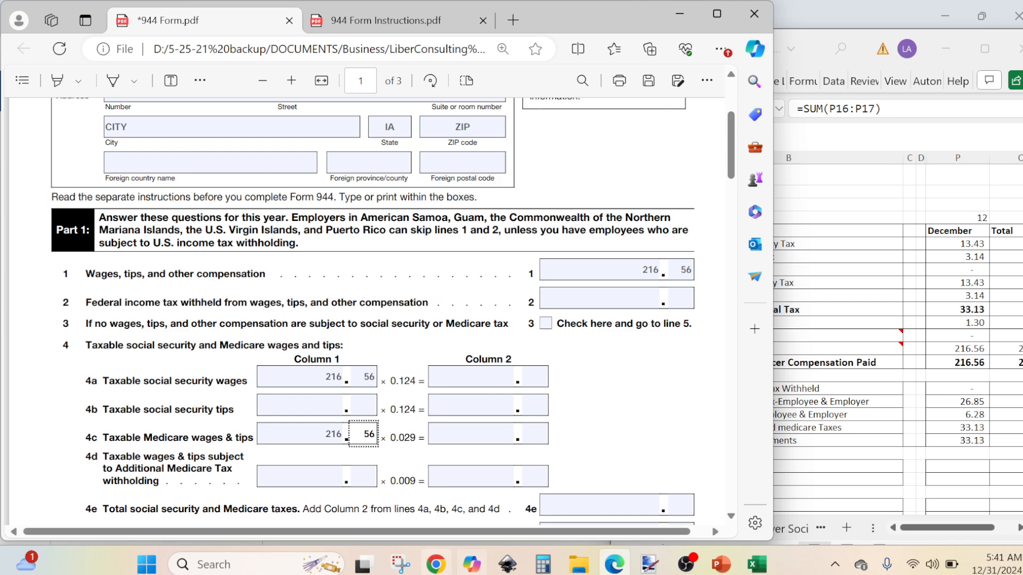
Step: Switch to the Calculator and multiply 216.56 by 0.124 for the line 4a social security tax
{"action": "left_click", "coordinate": [542, 565]}
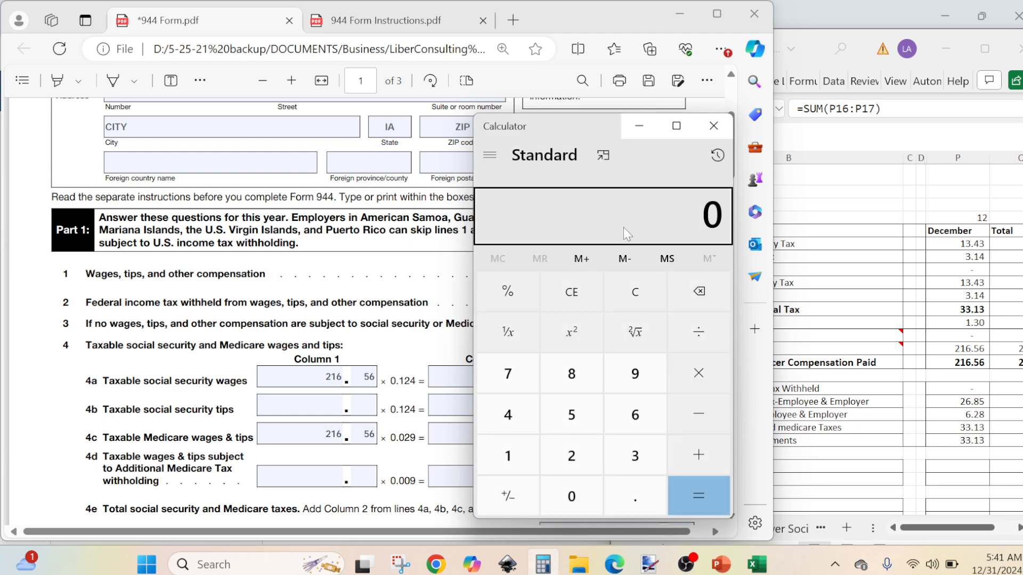
{"action": "type", "text": "216.56"}
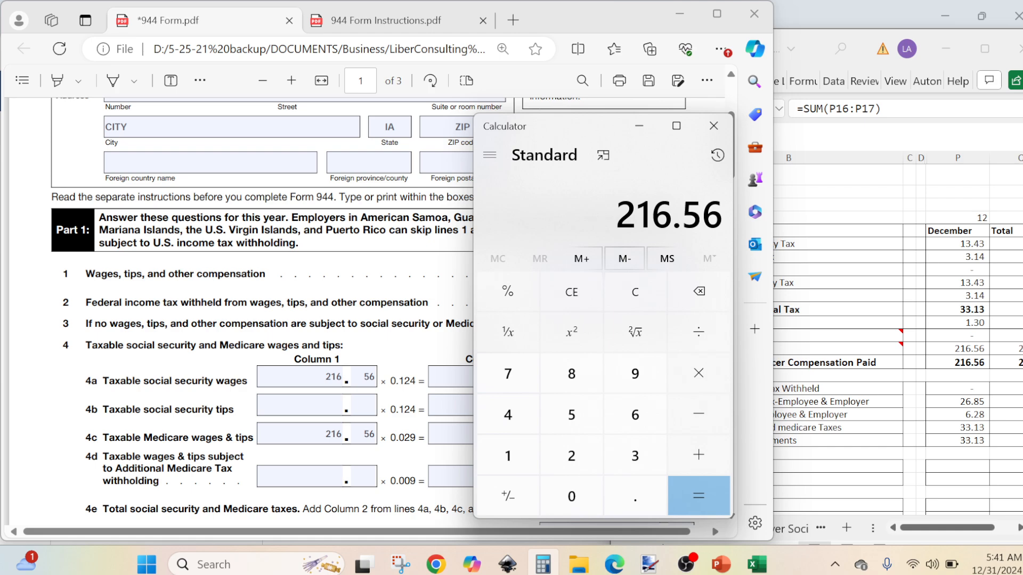
{"action": "key", "text": "asterisk"}
{"action": "type", "text": ".124"}
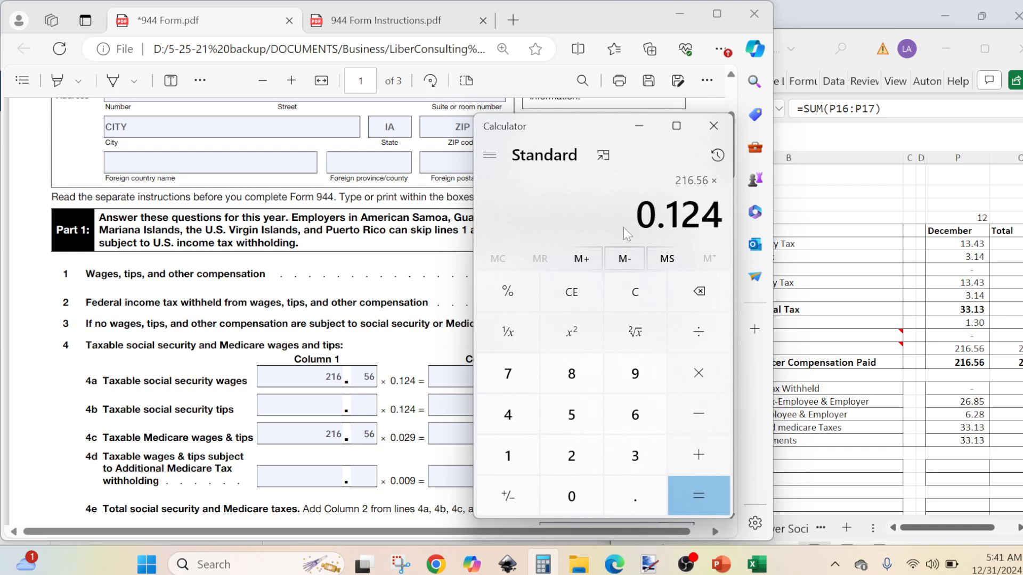
{"action": "key", "text": "Return"}
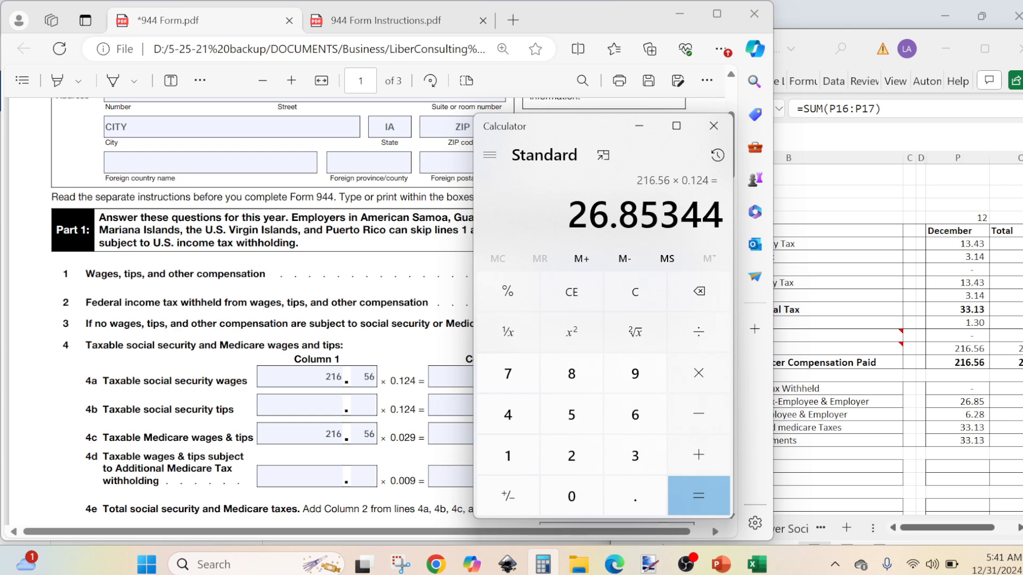
Step: Enter 26 dollars and 85 cents in Column 2 of line 4a for the tax on social security wages
{"action": "left_click", "coordinate": [469, 377]}
{"action": "type", "text": "26"}
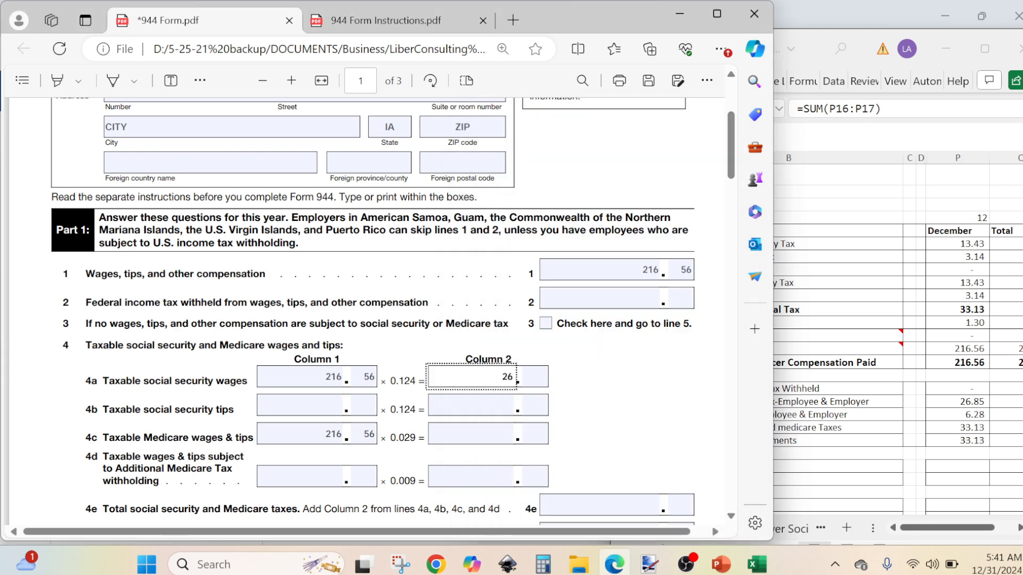
{"action": "key", "text": "Tab"}
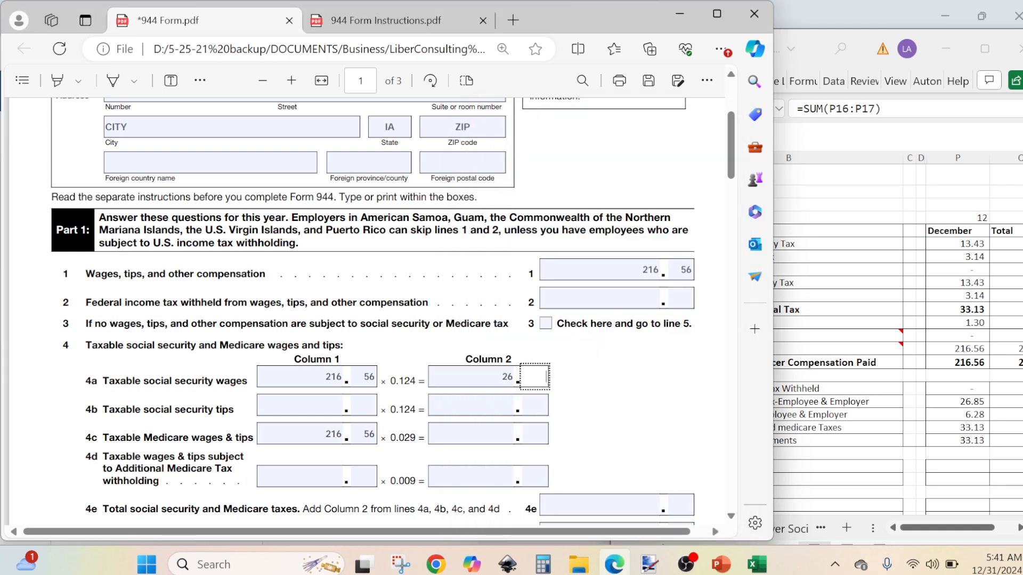
{"action": "type", "text": "85"}
{"action": "left_click", "coordinate": [594, 386]}
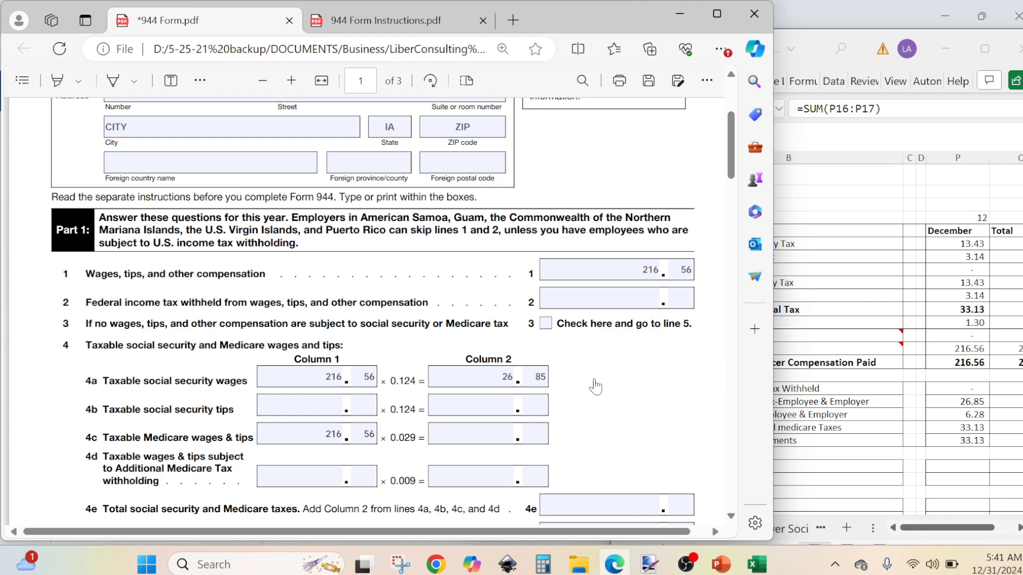
Step: Switch to the Calculator and multiply 216.56 by 0.029 for the line 4c Medicare tax
{"action": "left_click", "coordinate": [543, 564]}
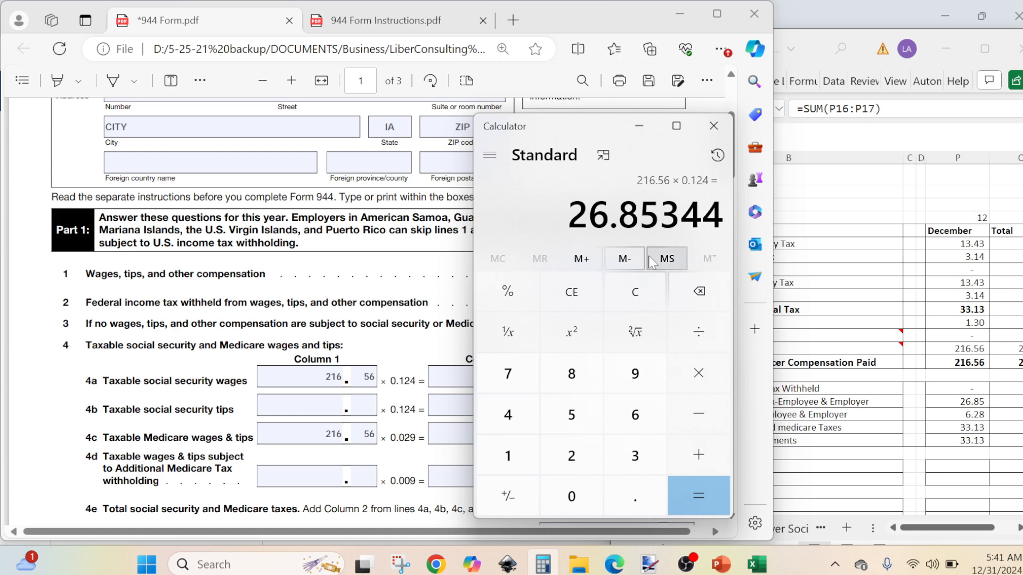
{"action": "type", "text": "216.56"}
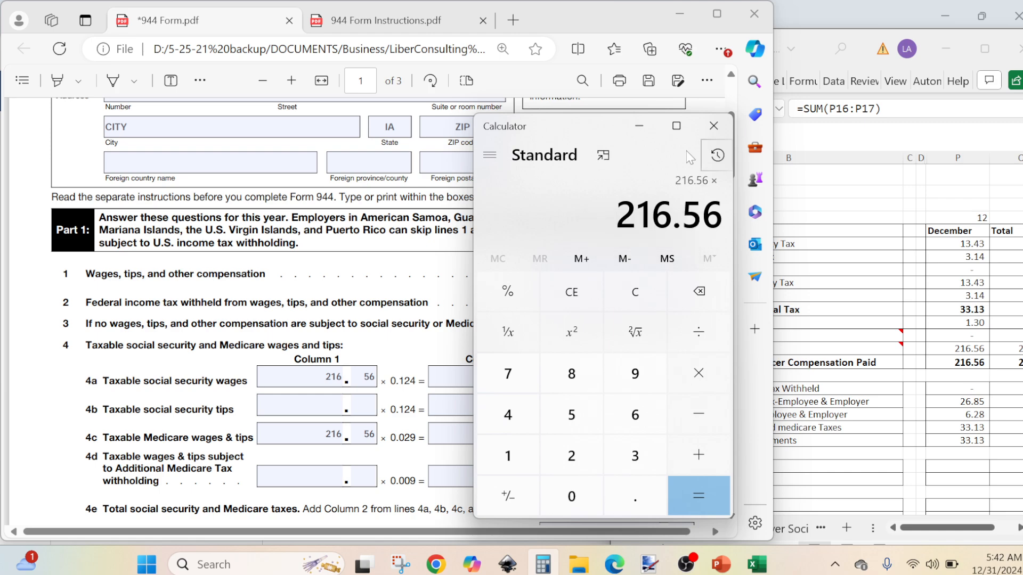
{"action": "type", "text": "0.029"}
{"action": "key", "text": "Return"}
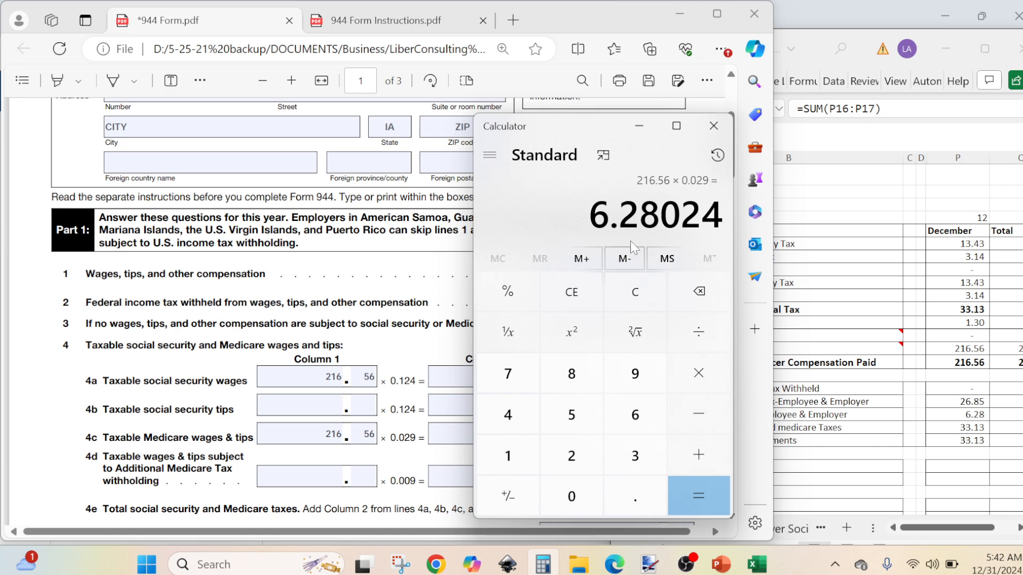
Step: Enter 6 dollars and 28 cents in Column 2 of line 4c for the tax on Medicare wages and tips
{"action": "left_click", "coordinate": [442, 424]}
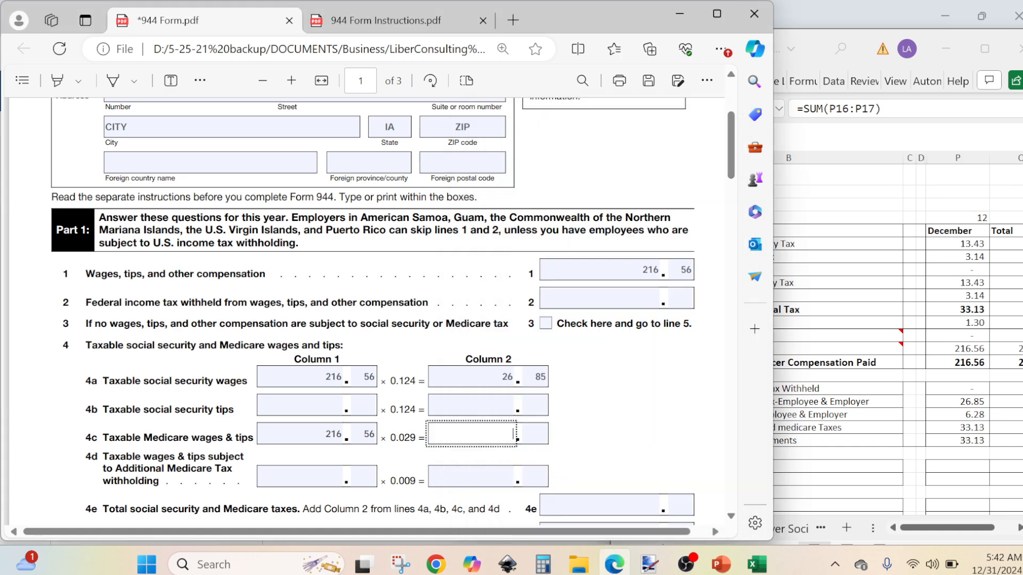
{"action": "key", "text": "Tab"}
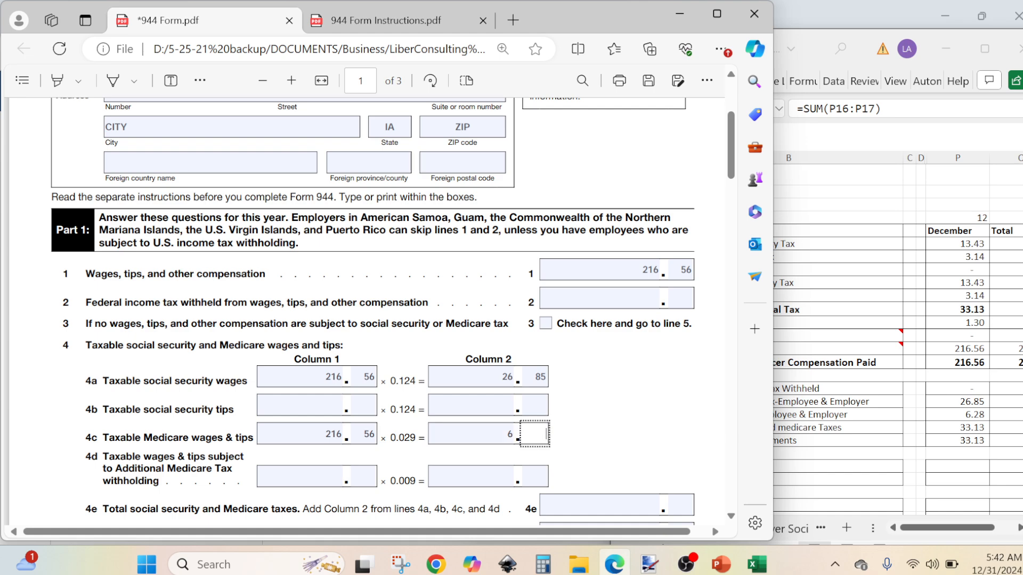
{"action": "type", "text": "29"}
{"action": "key", "text": "BackSpace"}
{"action": "type", "text": "8"}
{"action": "left_click", "coordinate": [628, 443]}
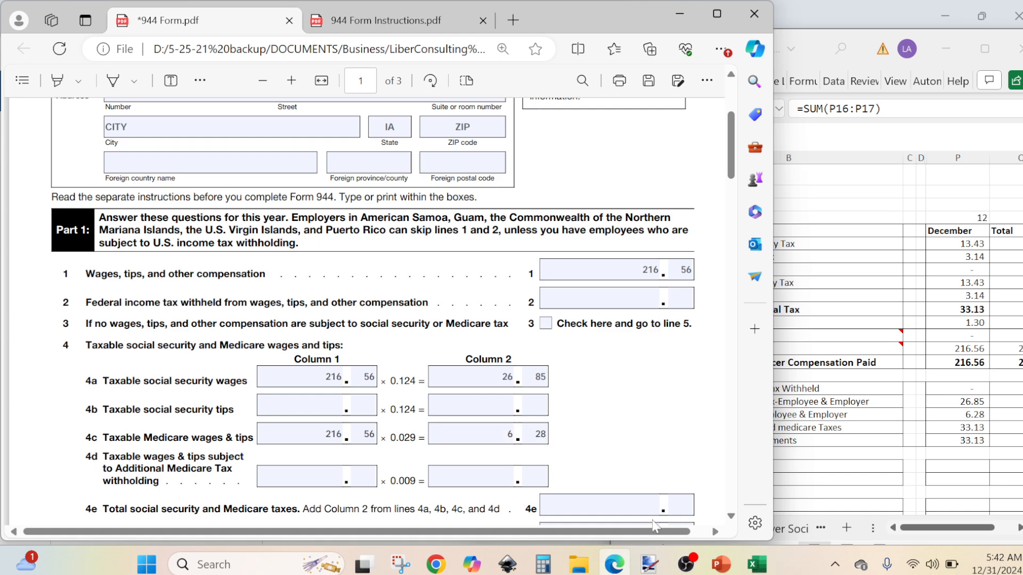
Step: Compare the line 4a and 4c tax amounts with the total social security and Medicare tax rows in the Excel payroll summary
{"action": "left_click", "coordinate": [534, 569]}
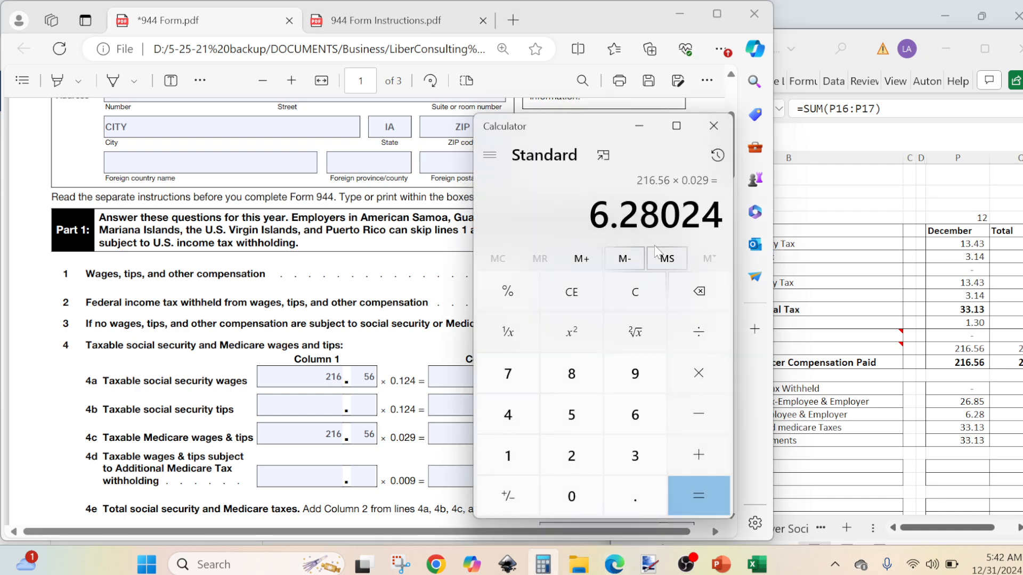
{"action": "left_click", "coordinate": [418, 466]}
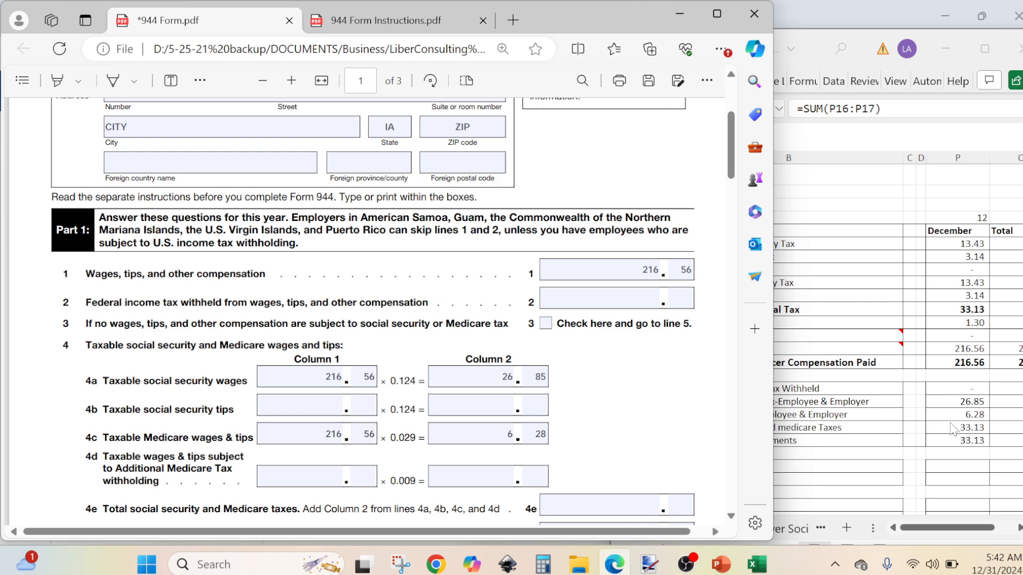
{"action": "left_click", "coordinate": [837, 425]}
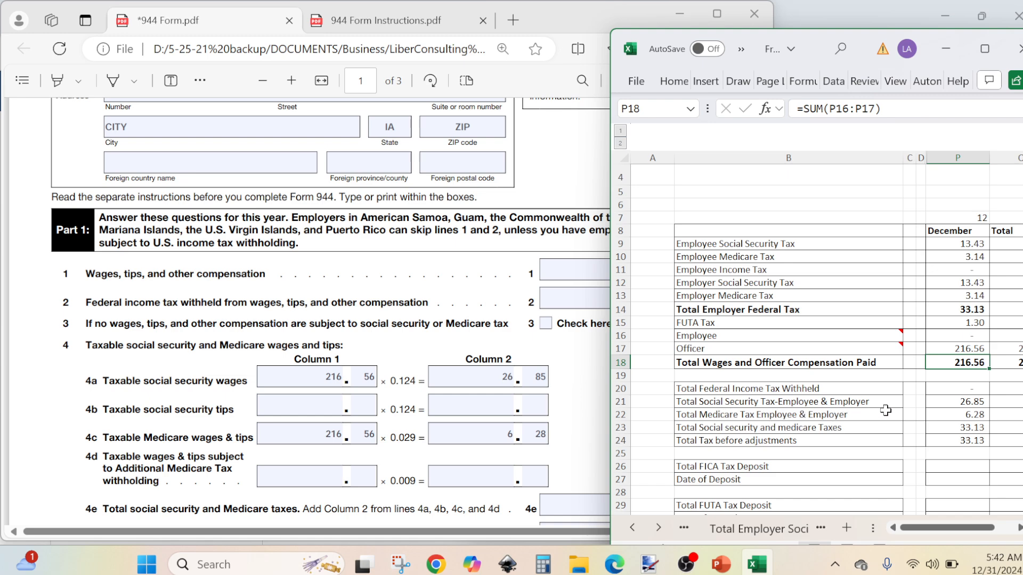
{"action": "left_click", "coordinate": [589, 458]}
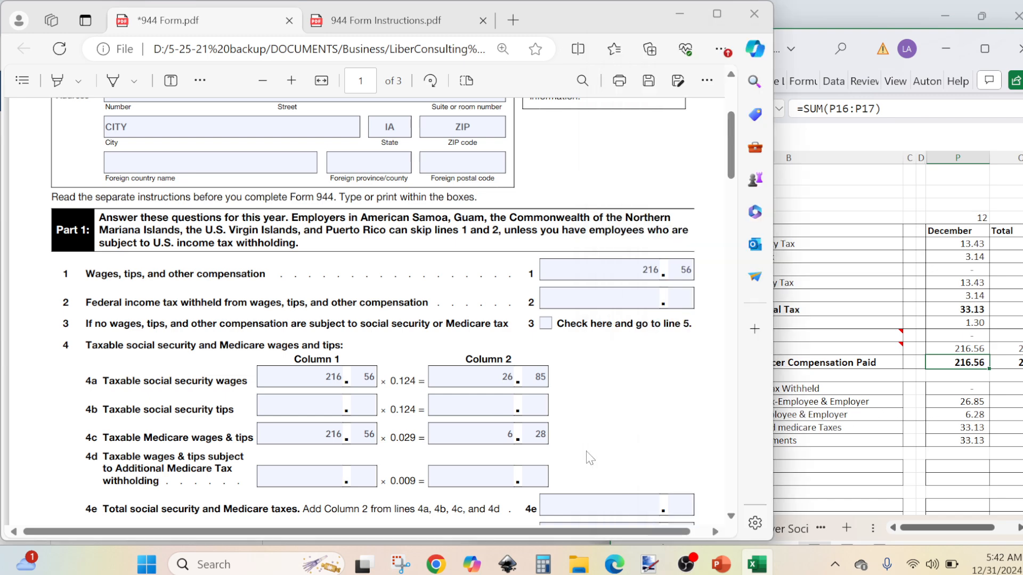
Step: Read the 944 instructions for lines 4a to 4d, focusing on when wages are subject to Additional Medicare Tax withholding
{"action": "scroll", "coordinate": [734, 519], "scroll_direction": "down", "scroll_amount": 3}
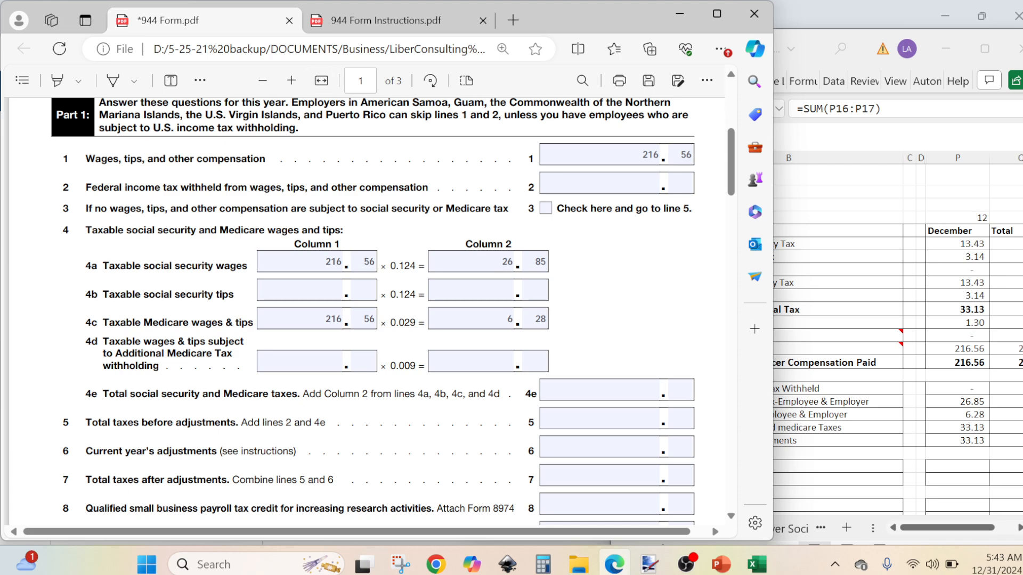
{"action": "mouse_move", "coordinate": [372, 14]}
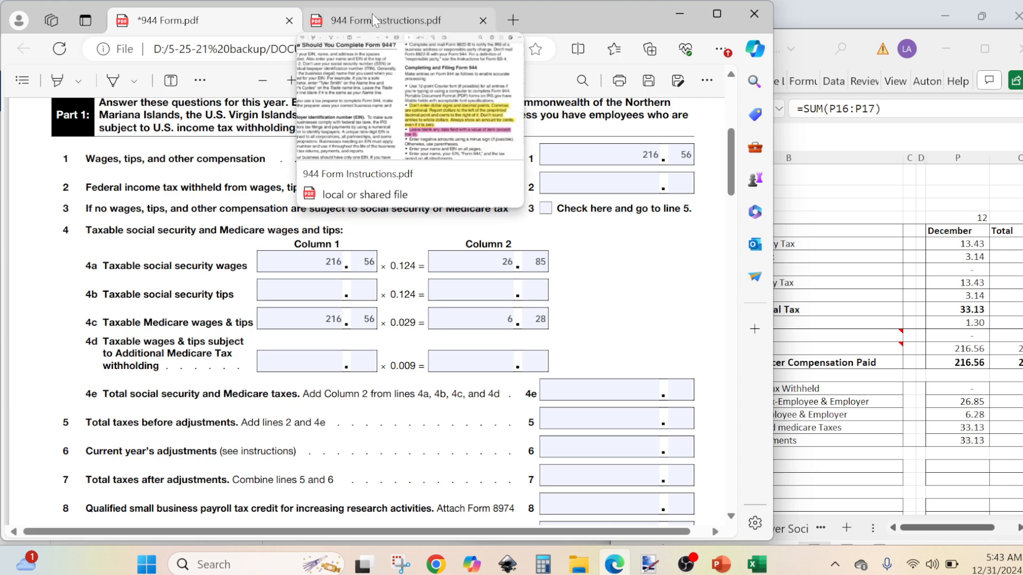
{"action": "left_click", "coordinate": [372, 19]}
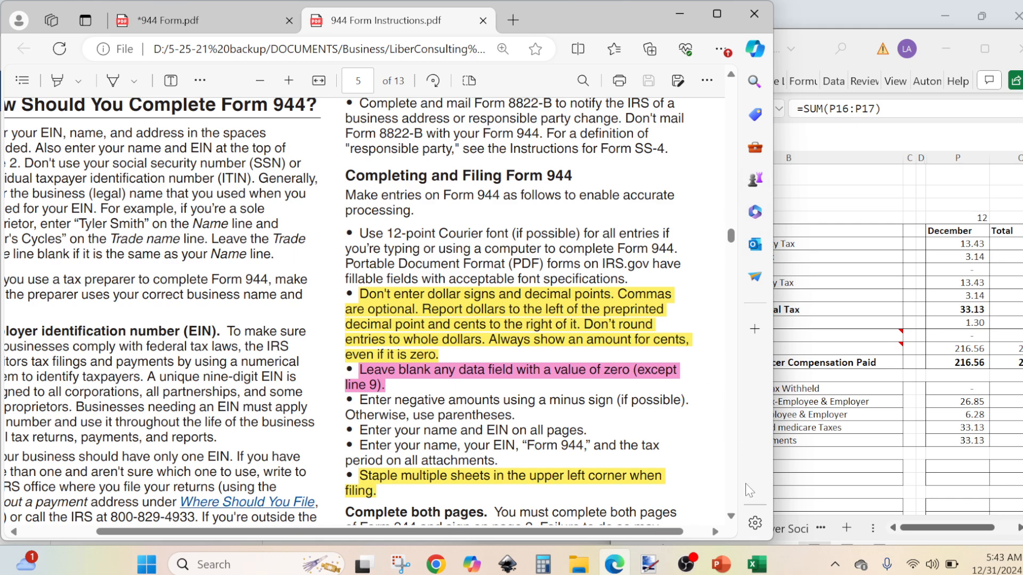
{"action": "scroll", "coordinate": [736, 526], "scroll_direction": "down", "scroll_amount": 3}
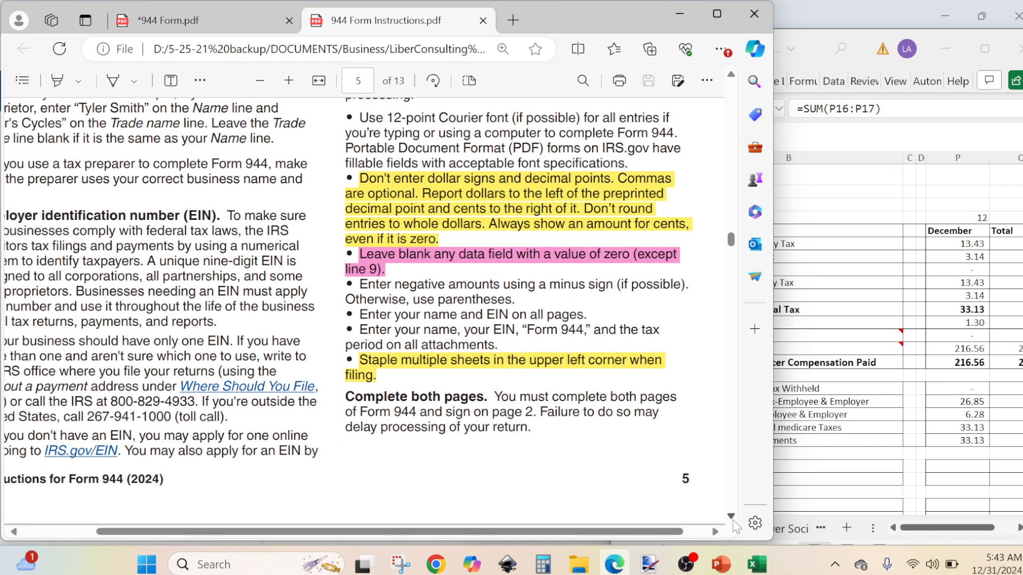
{"action": "scroll", "coordinate": [733, 520], "scroll_direction": "down", "scroll_amount": 8}
{"action": "scroll", "coordinate": [733, 520], "scroll_direction": "down", "scroll_amount": 14}
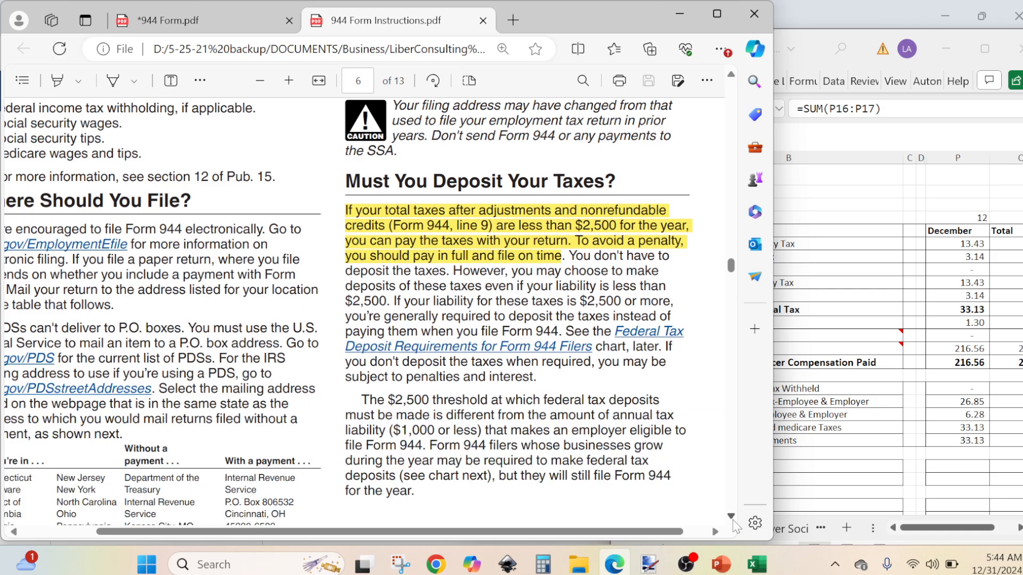
{"action": "scroll", "coordinate": [734, 525], "scroll_direction": "down", "scroll_amount": 10}
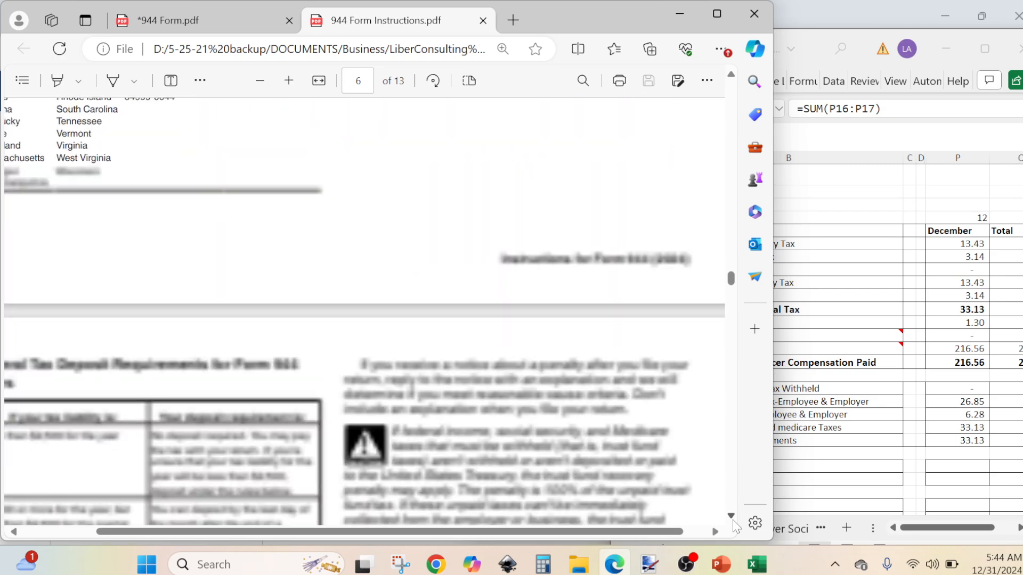
{"action": "scroll", "coordinate": [734, 525], "scroll_direction": "down", "scroll_amount": 8}
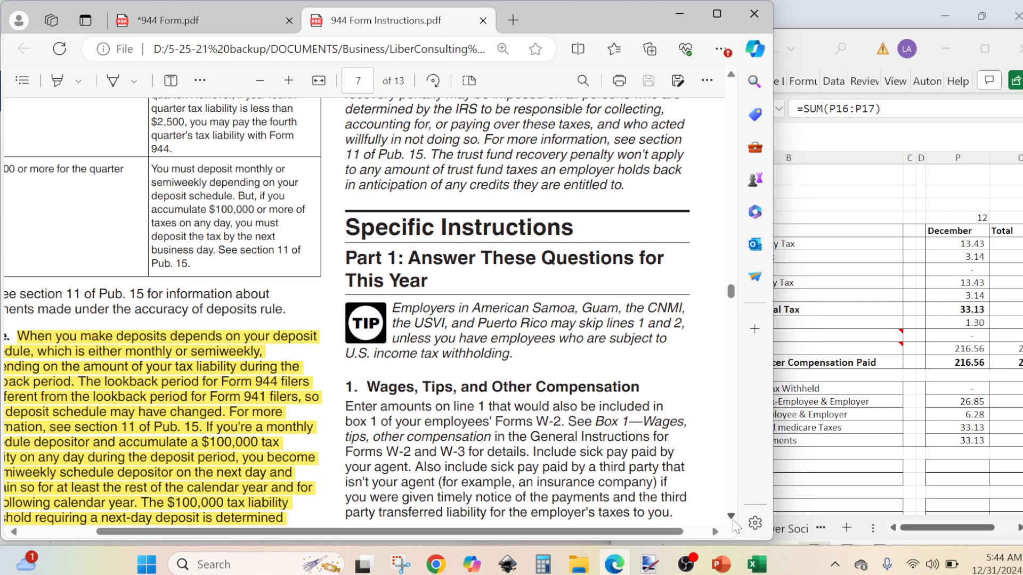
{"action": "scroll", "coordinate": [733, 525], "scroll_direction": "down", "scroll_amount": 10}
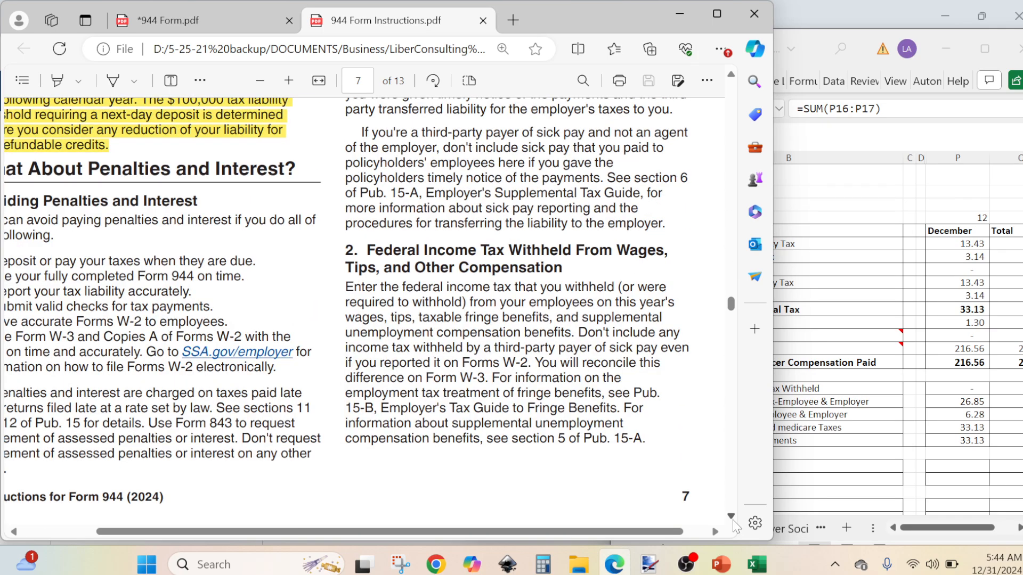
{"action": "scroll", "coordinate": [733, 520], "scroll_direction": "down", "scroll_amount": 10}
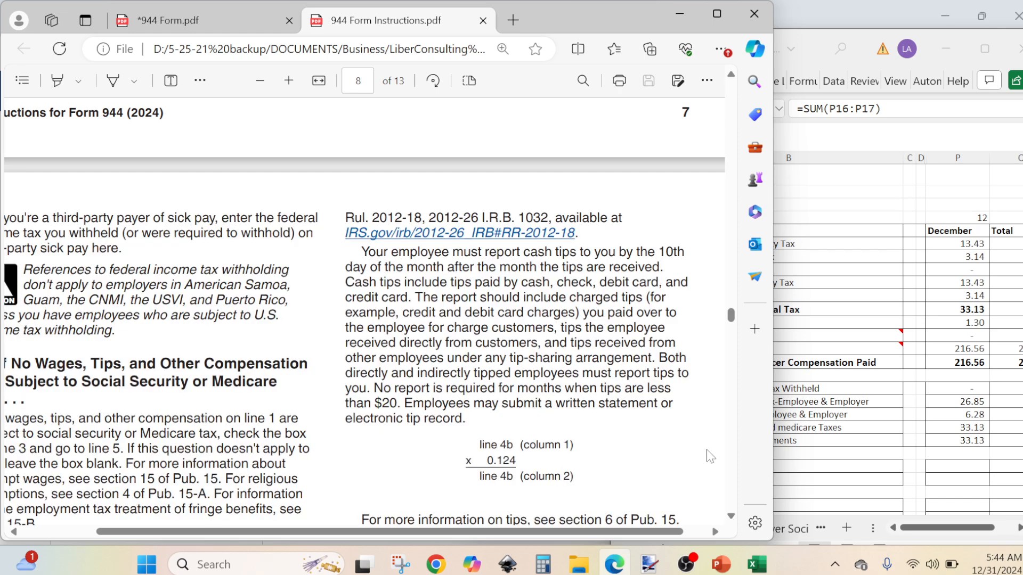
{"action": "scroll", "coordinate": [710, 457], "scroll_direction": "down", "scroll_amount": 3}
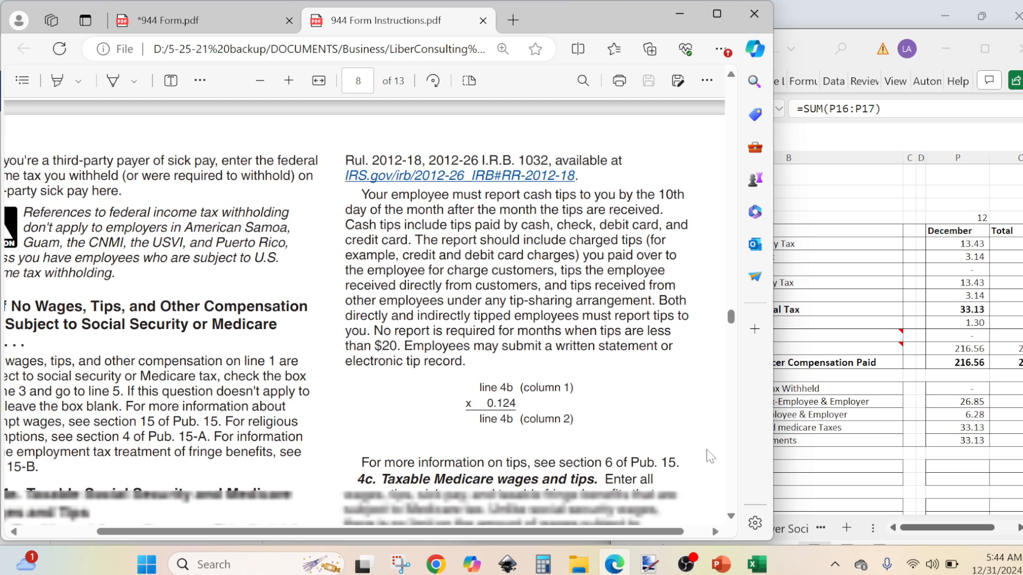
{"action": "scroll", "coordinate": [710, 456], "scroll_direction": "down", "scroll_amount": 5}
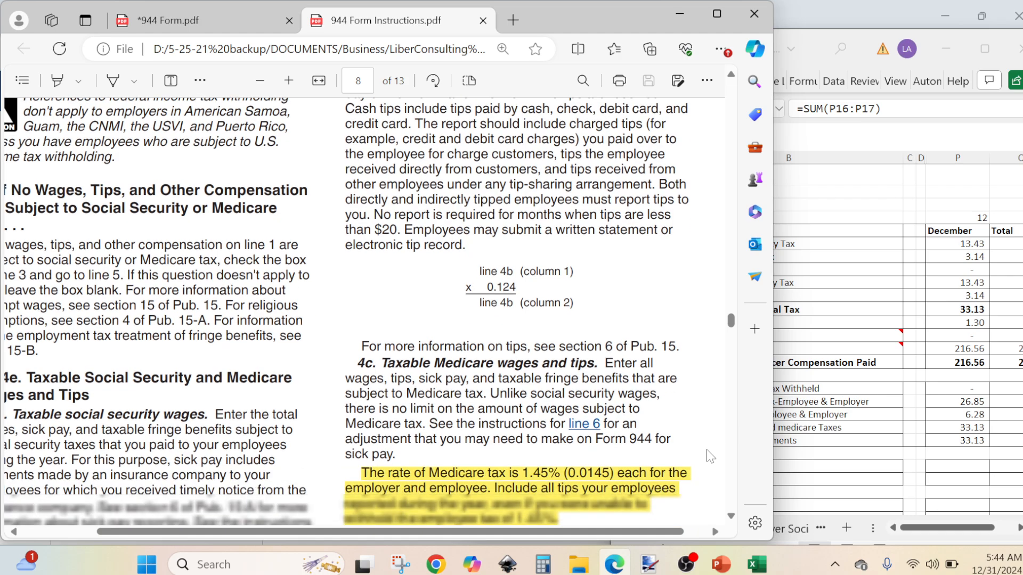
{"action": "scroll", "coordinate": [710, 457], "scroll_direction": "down", "scroll_amount": 5}
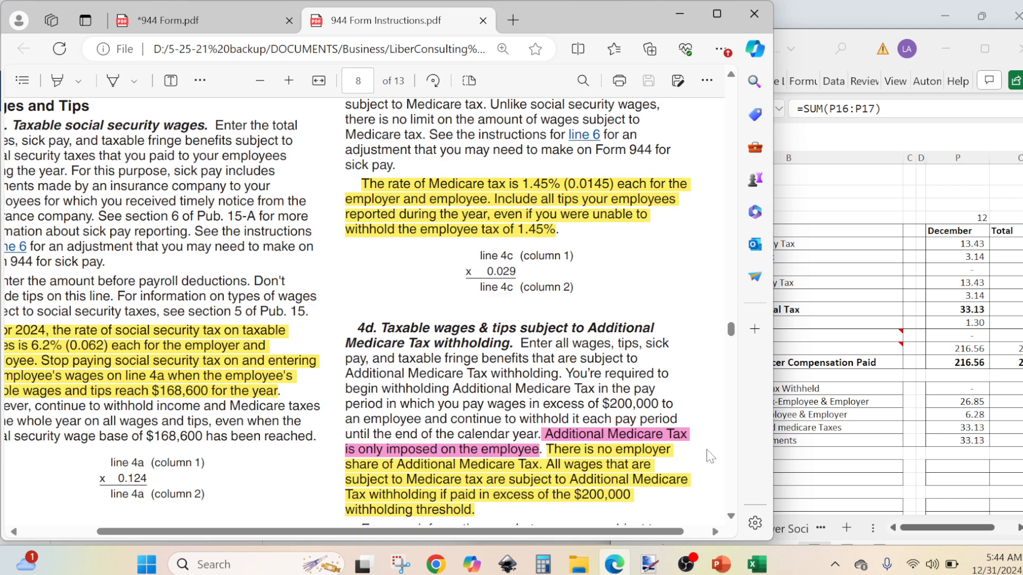
{"action": "scroll", "coordinate": [711, 456], "scroll_direction": "down", "scroll_amount": 2}
{"action": "scroll", "coordinate": [710, 456], "scroll_direction": "down", "scroll_amount": 2}
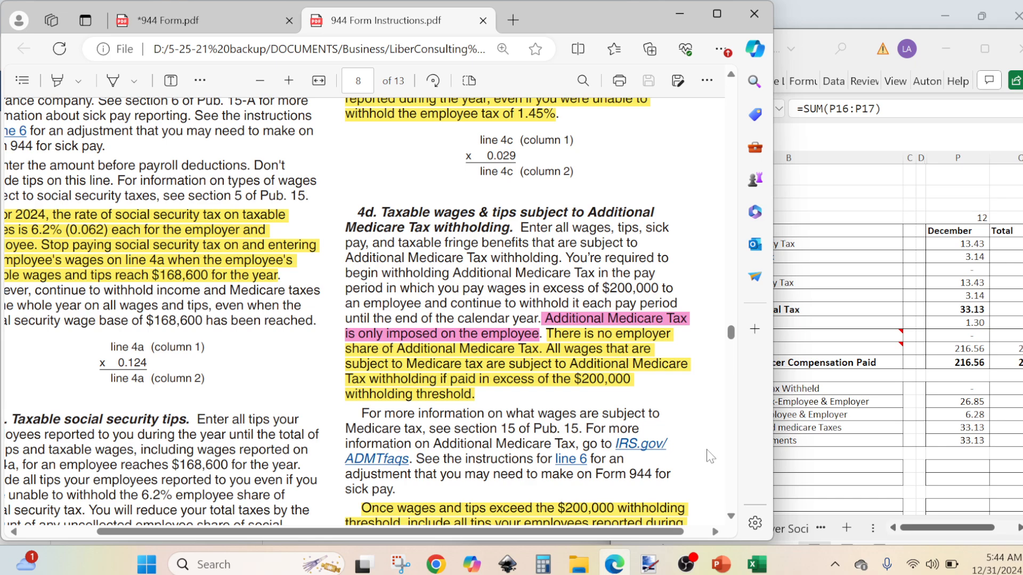
{"action": "scroll", "coordinate": [711, 456], "scroll_direction": "down", "scroll_amount": 1}
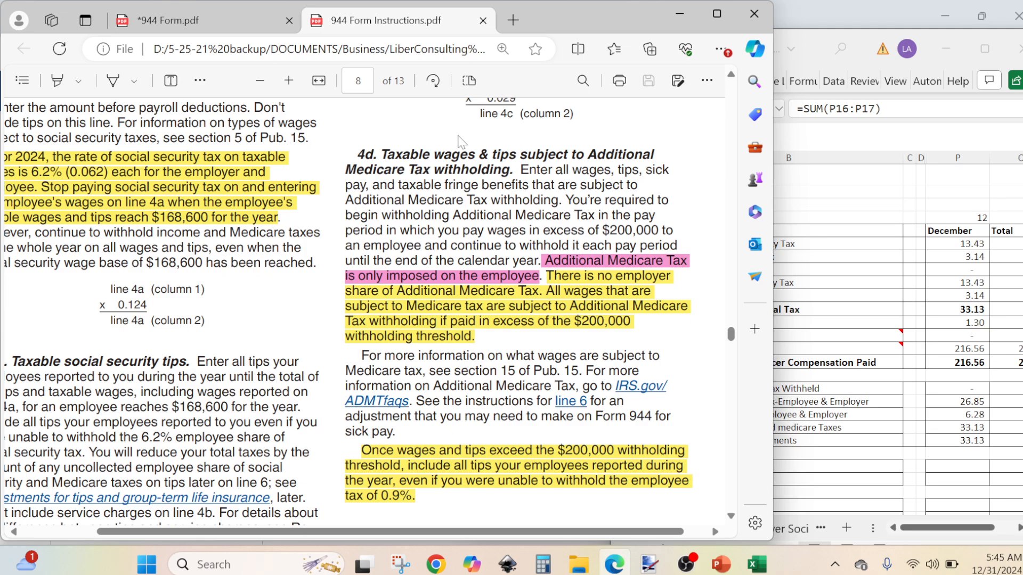
Step: Go back to page 5 of the instructions and review the rule for fields with a value of zero
{"action": "left_click", "coordinate": [358, 80]}
{"action": "type", "text": "5"}
{"action": "key", "text": "Return"}
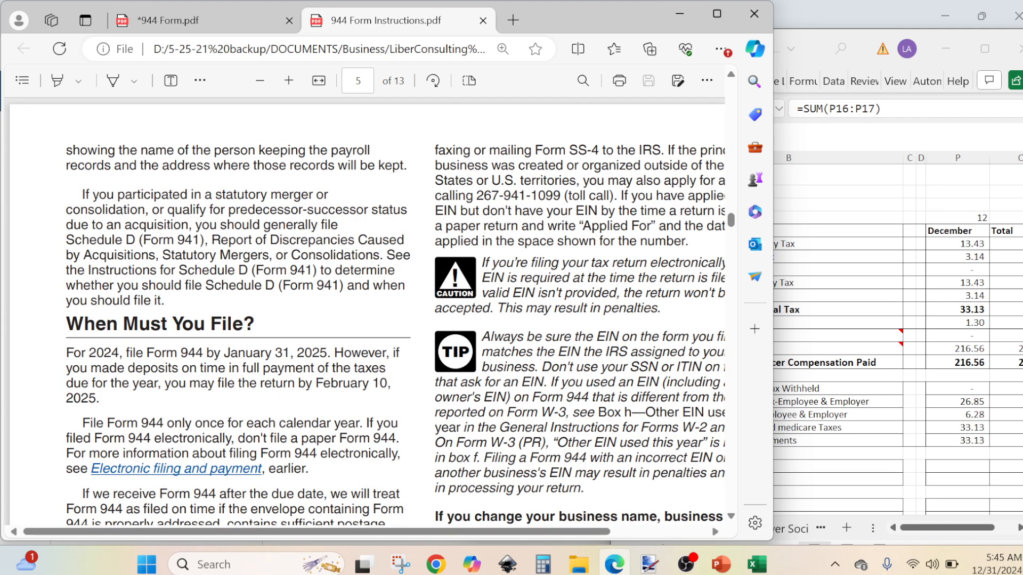
{"action": "scroll", "coordinate": [364, 311], "scroll_direction": "down", "scroll_amount": 1}
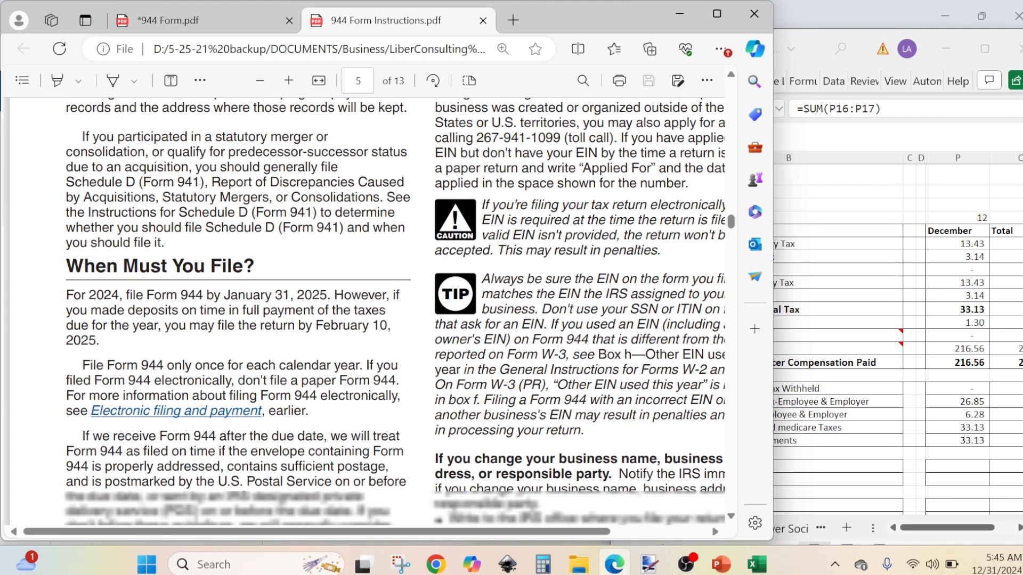
{"action": "scroll", "coordinate": [365, 312], "scroll_direction": "down", "scroll_amount": 2}
{"action": "scroll", "coordinate": [394, 312], "scroll_direction": "down", "scroll_amount": 3}
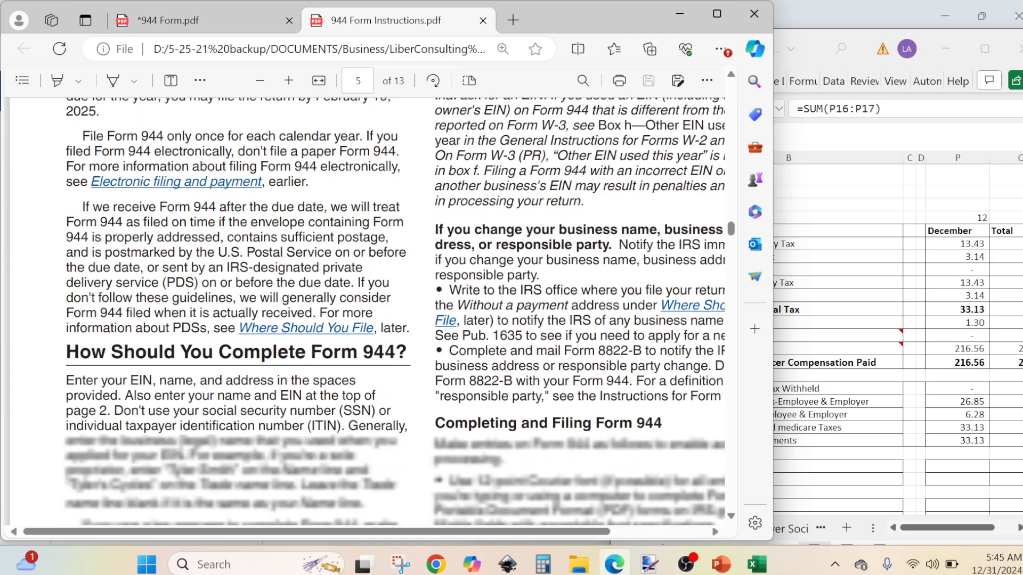
{"action": "scroll", "coordinate": [395, 312], "scroll_direction": "down", "scroll_amount": 5}
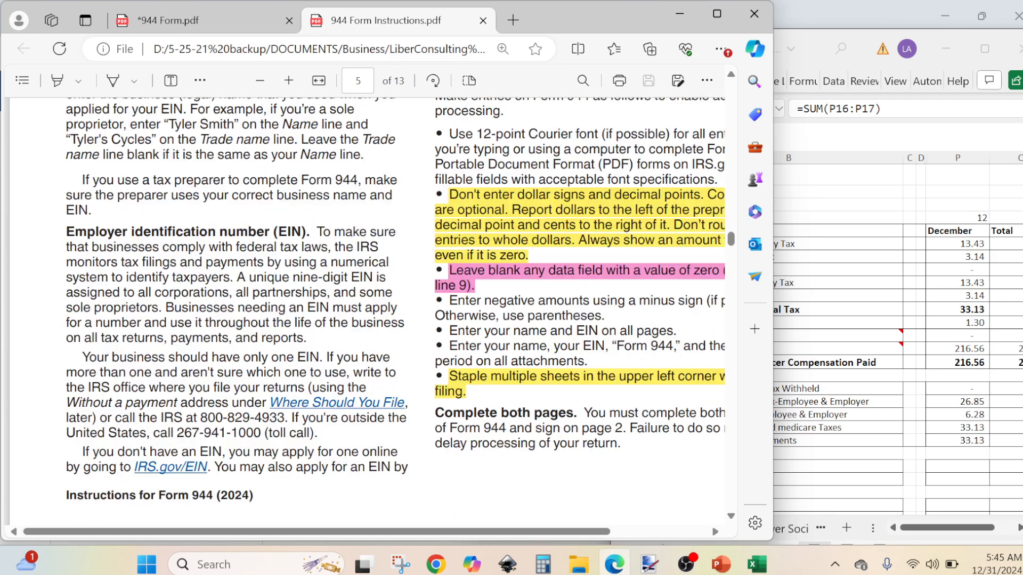
{"action": "left_click", "coordinate": [730, 515]}
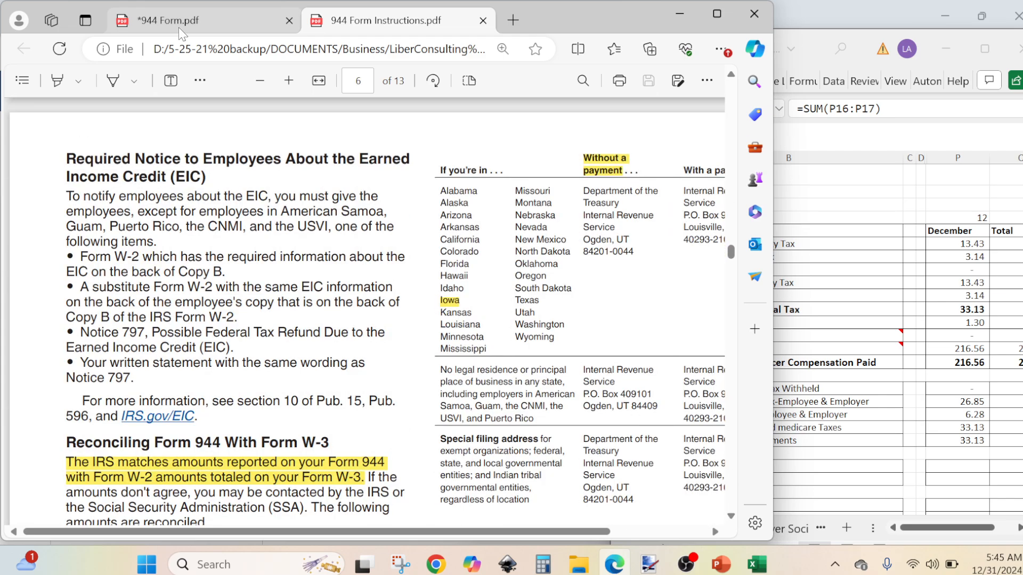
Step: Return to the 944 form and add 26.85 and 6.28 in Calculator for the total social security and Medicare taxes
{"action": "left_click", "coordinate": [179, 29]}
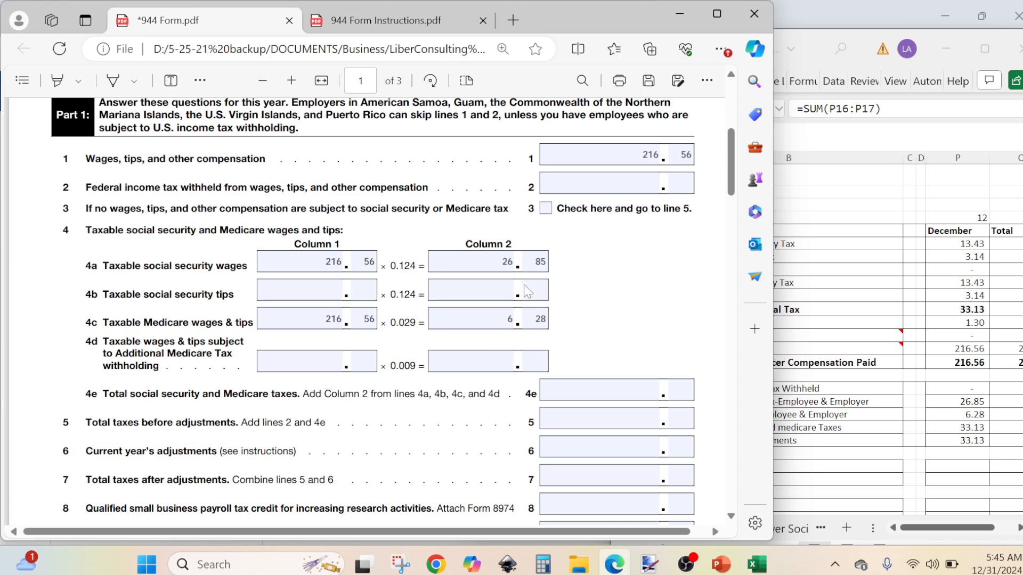
{"action": "left_click", "coordinate": [543, 563]}
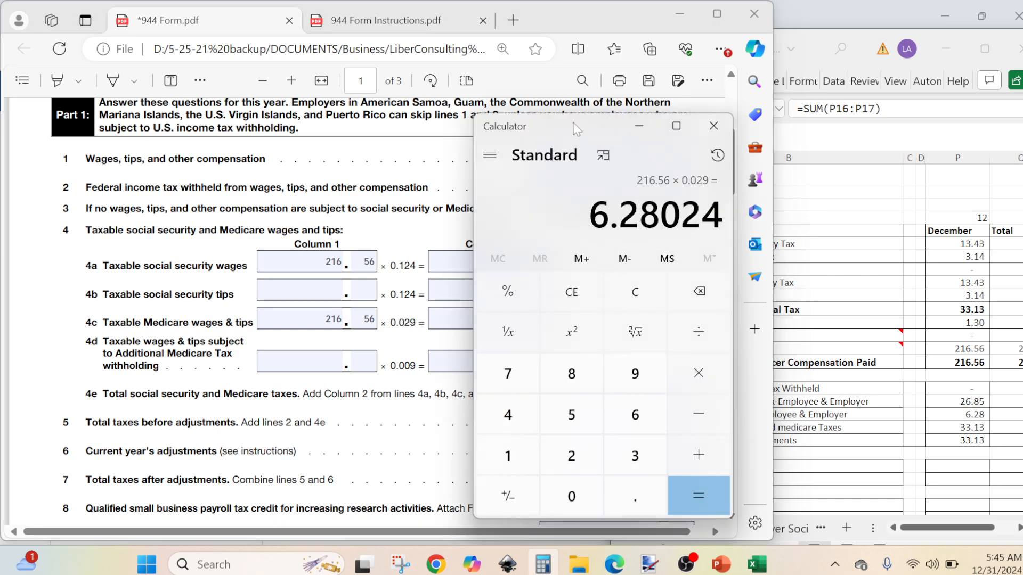
{"action": "left_click_drag", "start_coordinate": [574, 128], "coordinate": [818, 99]}
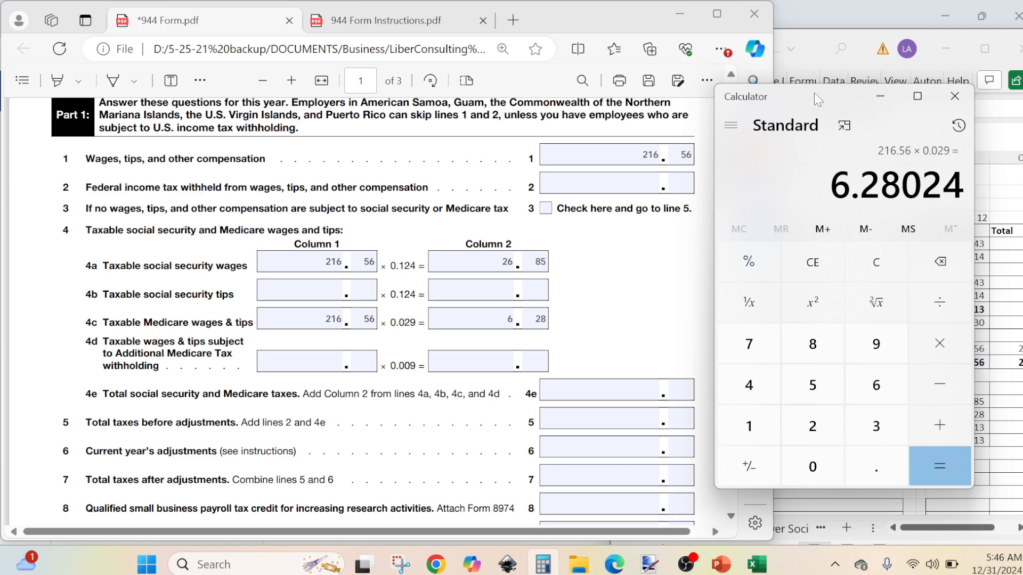
{"action": "type", "text": "26"}
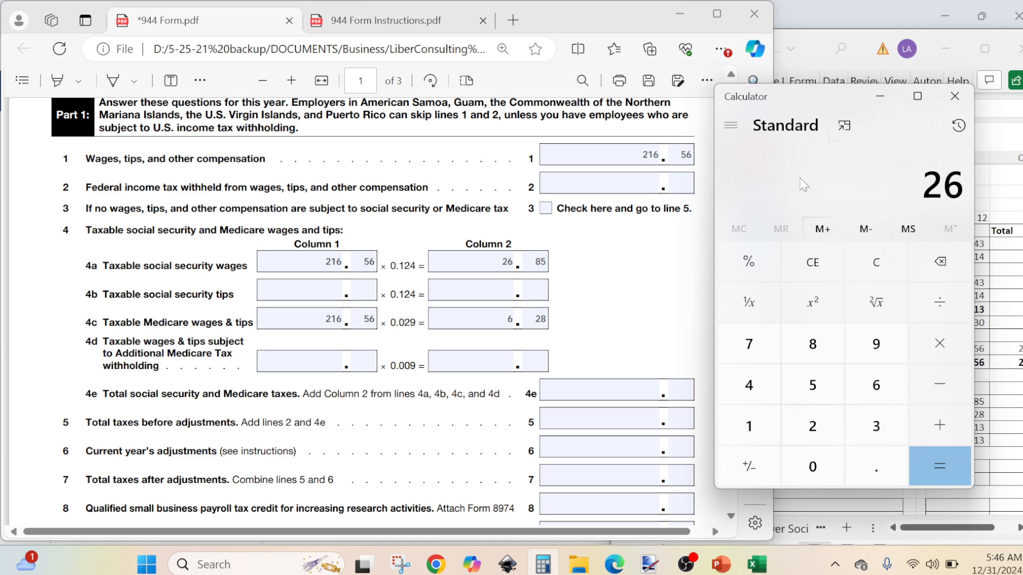
{"action": "type", "text": ".85"}
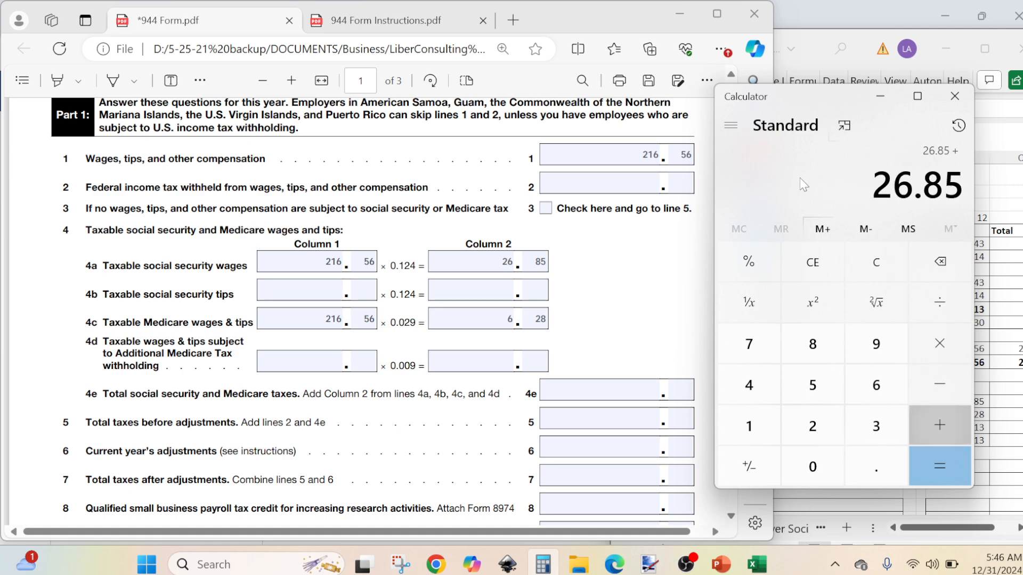
{"action": "type", "text": " + 6.28"}
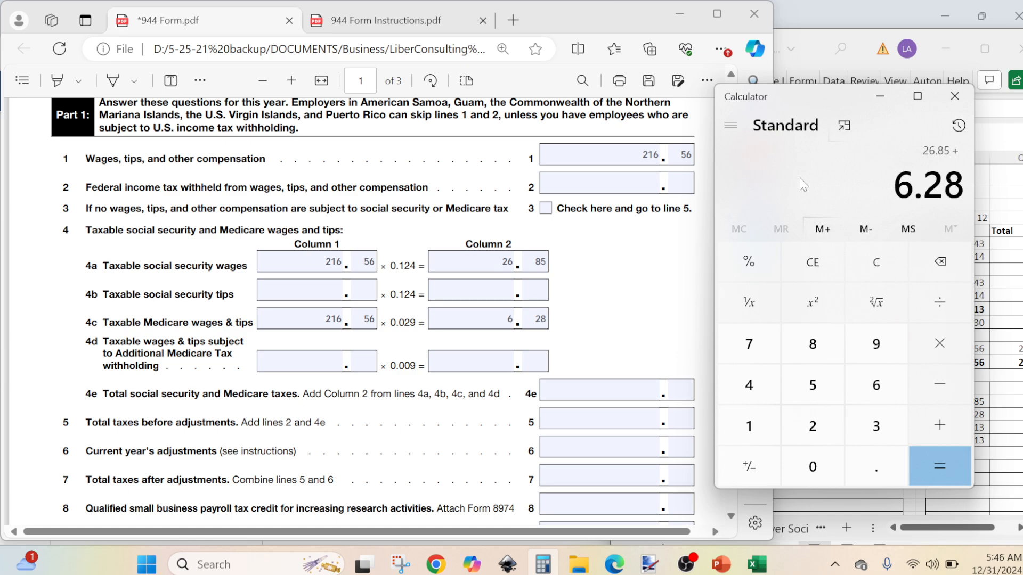
{"action": "key", "text": "Return"}
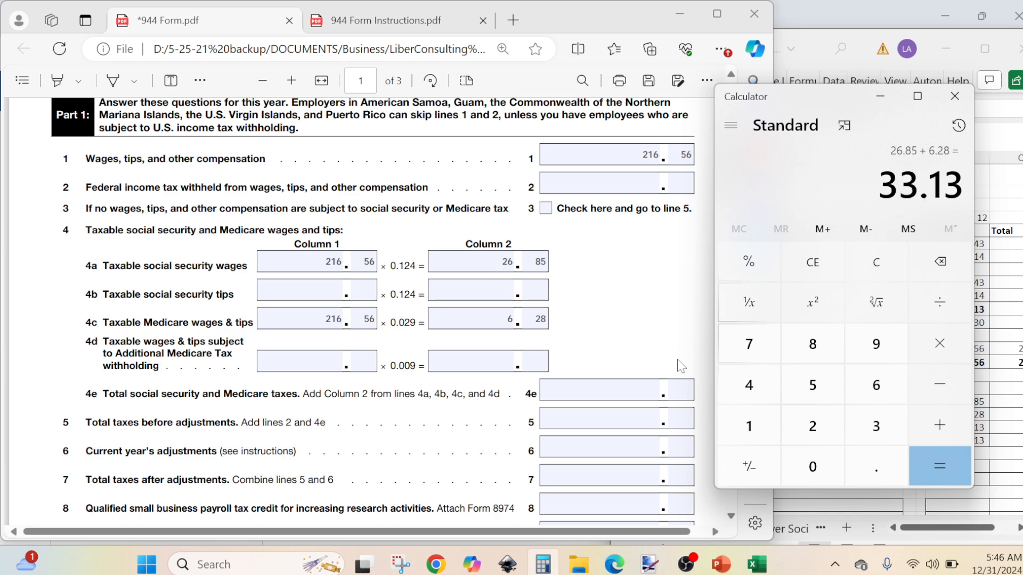
Step: Enter 33 dollars and 13 cents on line 4e for total social security and Medicare taxes
{"action": "left_click", "coordinate": [646, 388]}
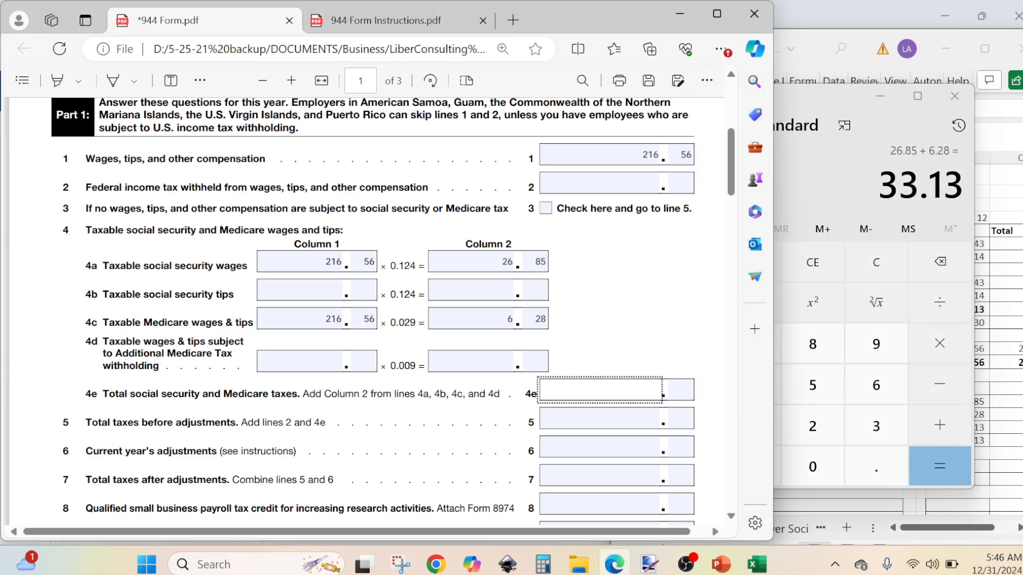
{"action": "type", "text": "33"}
{"action": "key", "text": "Tab"}
{"action": "type", "text": "13"}
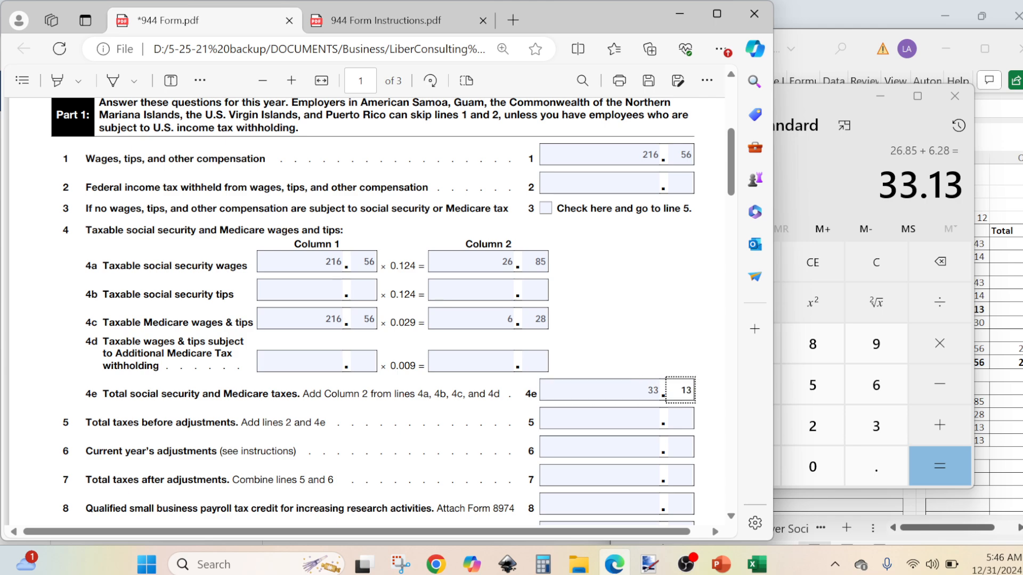
{"action": "left_click", "coordinate": [715, 416]}
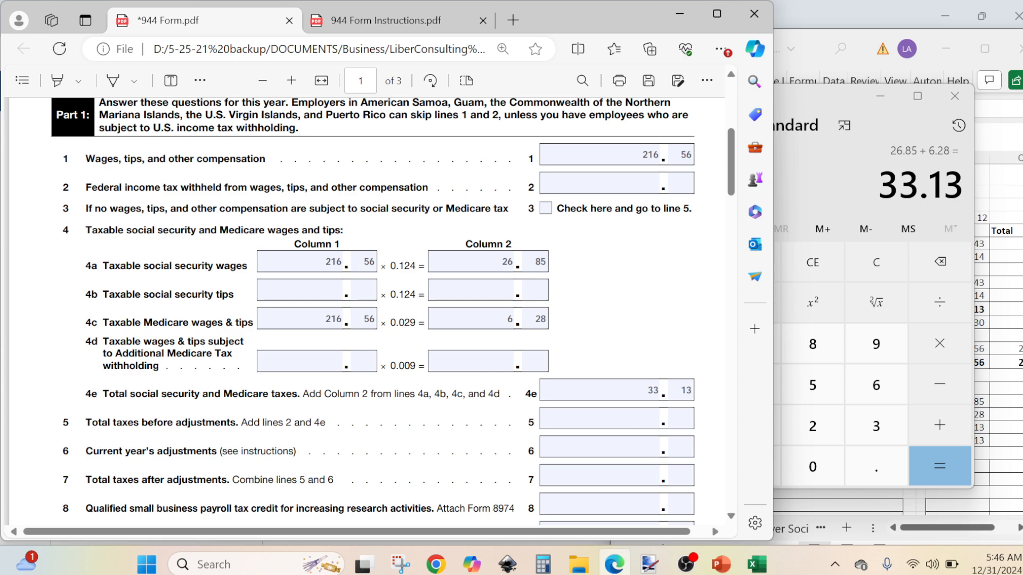
Step: Enter 33 dollars and 13 cents on line 5 for total taxes before adjustments
{"action": "left_click", "coordinate": [641, 419]}
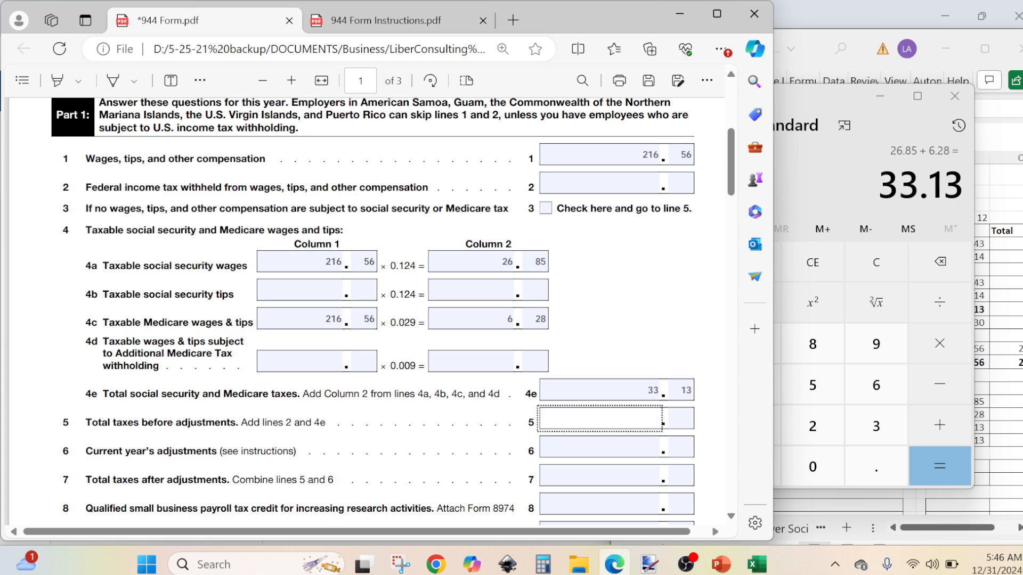
{"action": "type", "text": "33"}
{"action": "key", "text": "Tab"}
{"action": "type", "text": "13"}
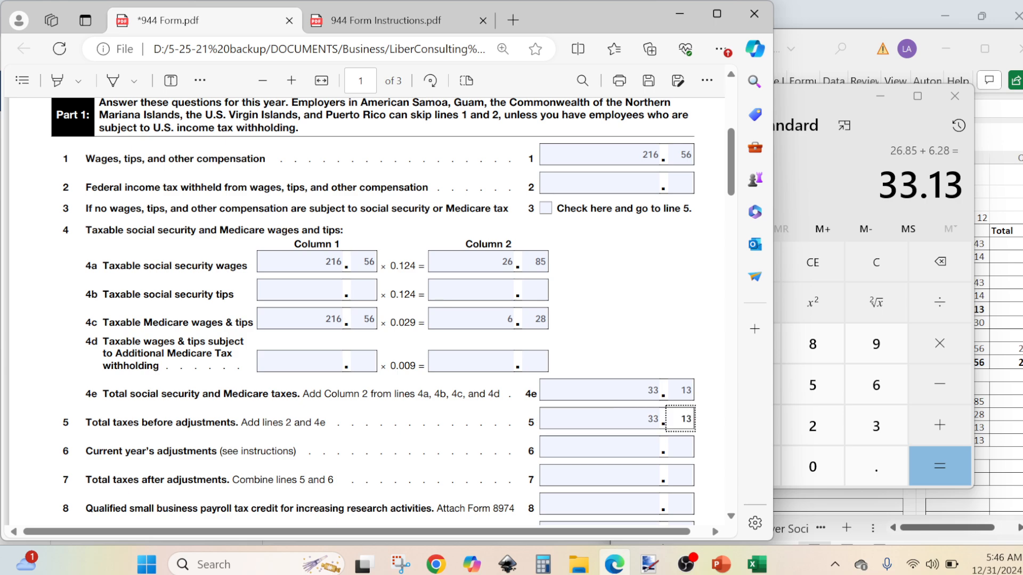
{"action": "left_click", "coordinate": [713, 426]}
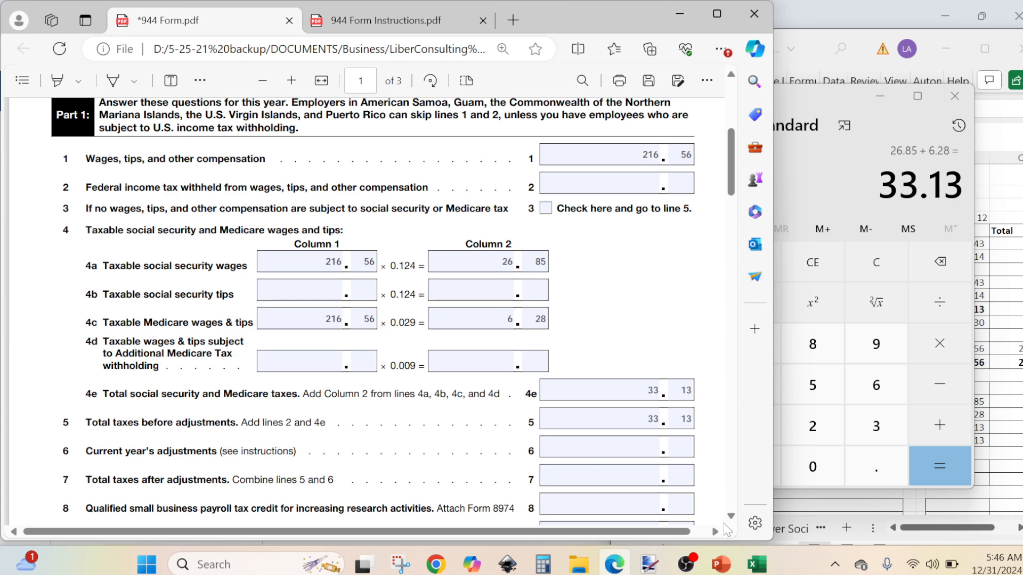
Step: Leave line 6 blank and enter 33 dollars and 13 cents on line 7 for total taxes after adjustments
{"action": "scroll", "coordinate": [731, 517], "scroll_direction": "down", "scroll_amount": 8}
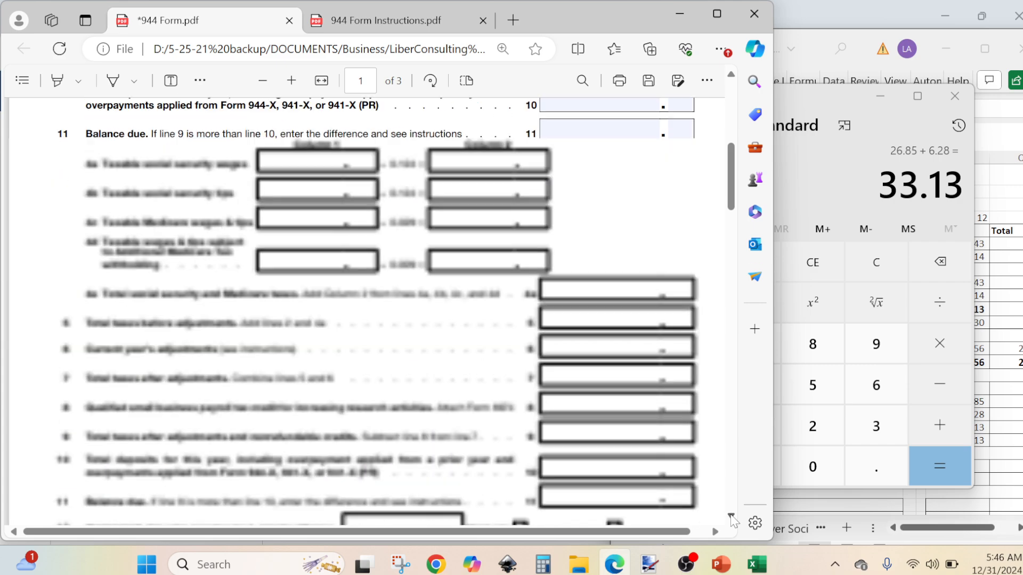
{"action": "scroll", "coordinate": [733, 519], "scroll_direction": "down", "scroll_amount": 1}
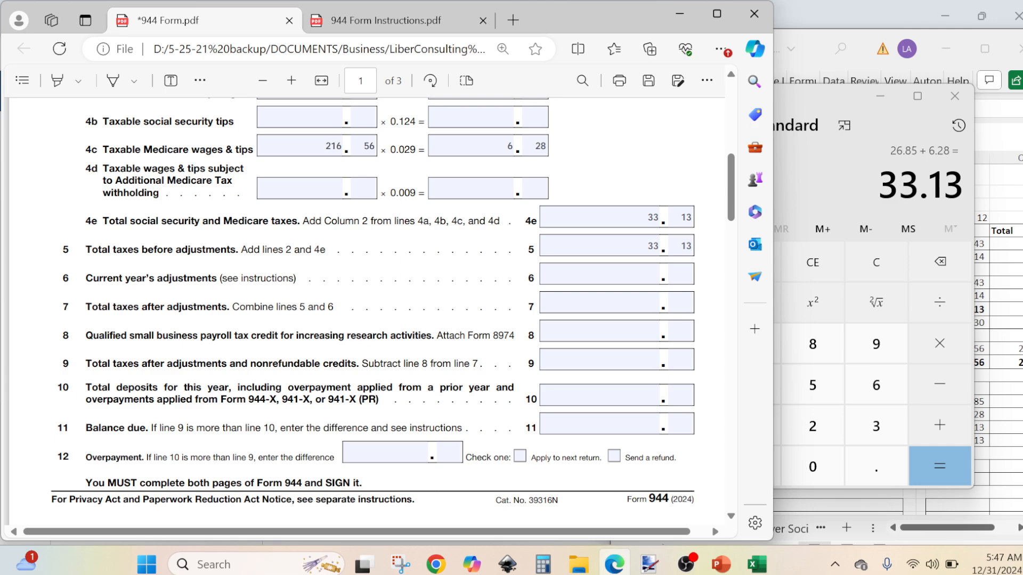
{"action": "left_click", "coordinate": [599, 302]}
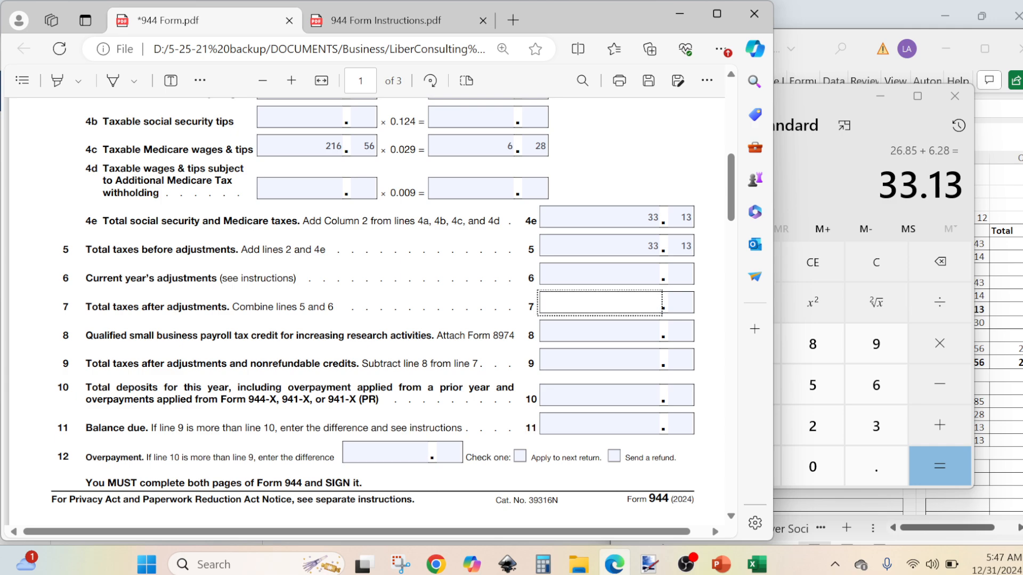
{"action": "type", "text": "33"}
{"action": "key", "text": "Tab"}
{"action": "type", "text": "13"}
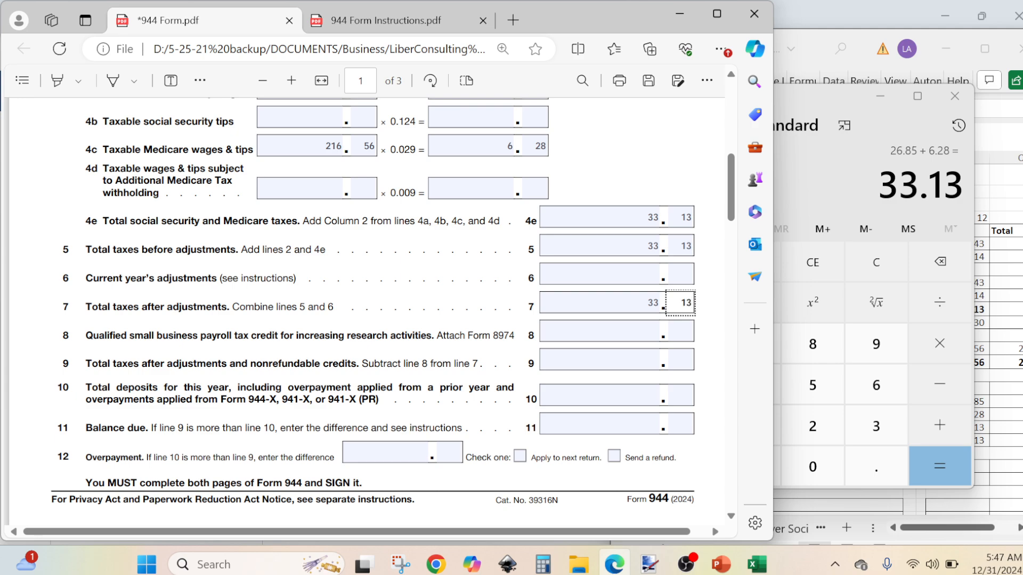
{"action": "left_click", "coordinate": [709, 347]}
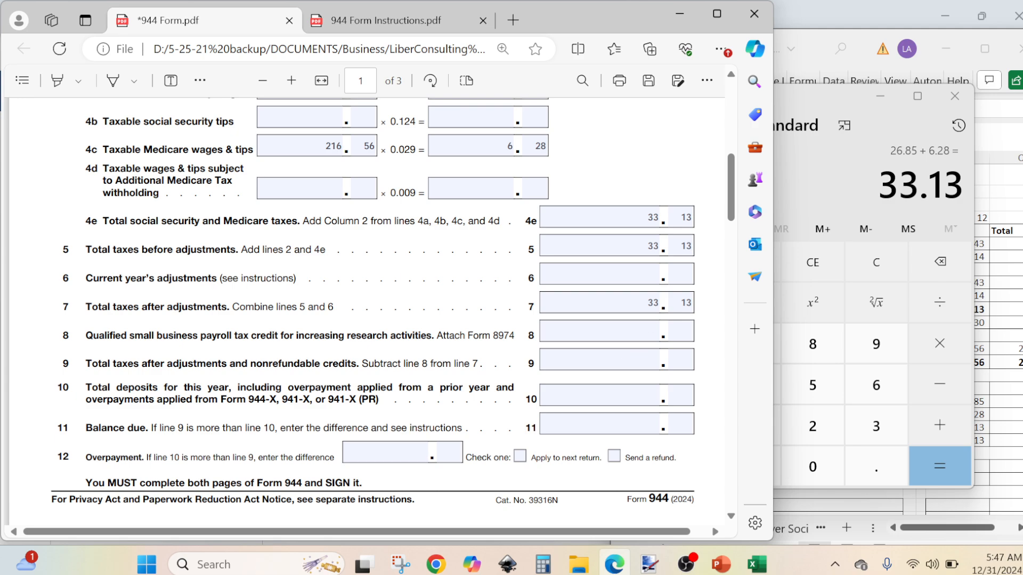
Step: Enter 33 dollars and 13 cents on line 9 for total taxes after adjustments and nonrefundable credits
{"action": "left_click", "coordinate": [601, 361]}
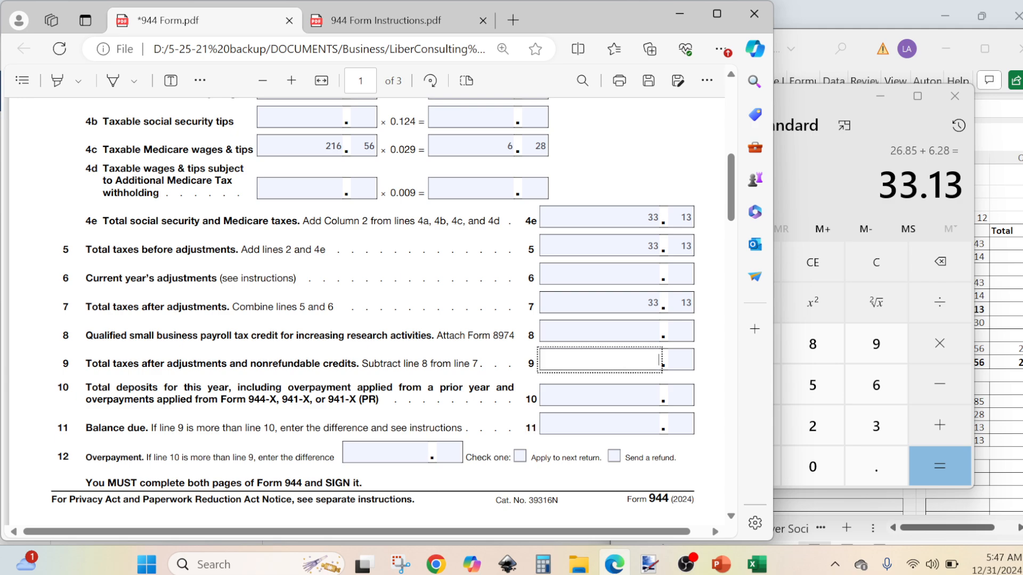
{"action": "type", "text": "33"}
{"action": "key", "text": "Tab"}
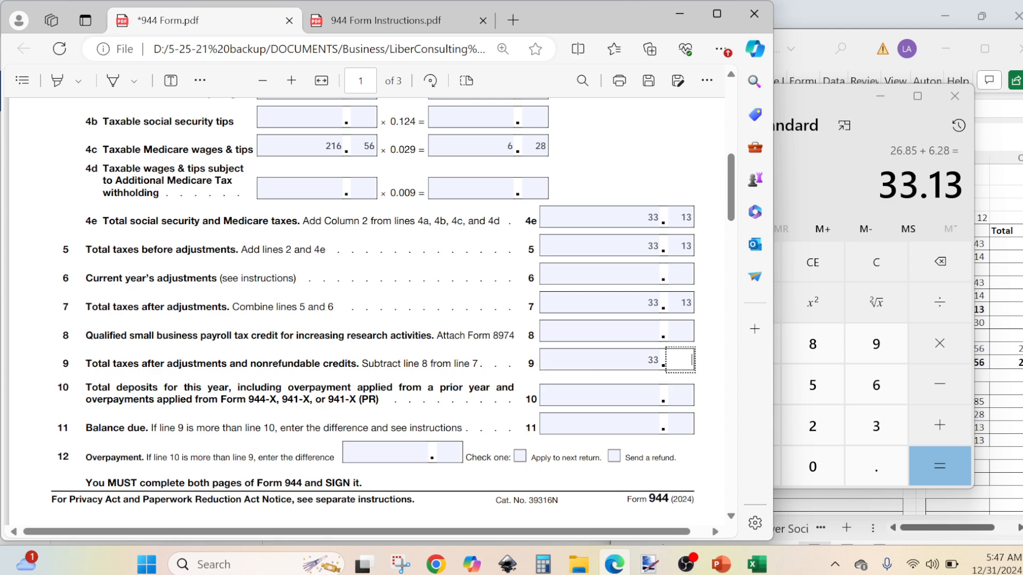
{"action": "type", "text": "13"}
{"action": "left_click", "coordinate": [716, 396]}
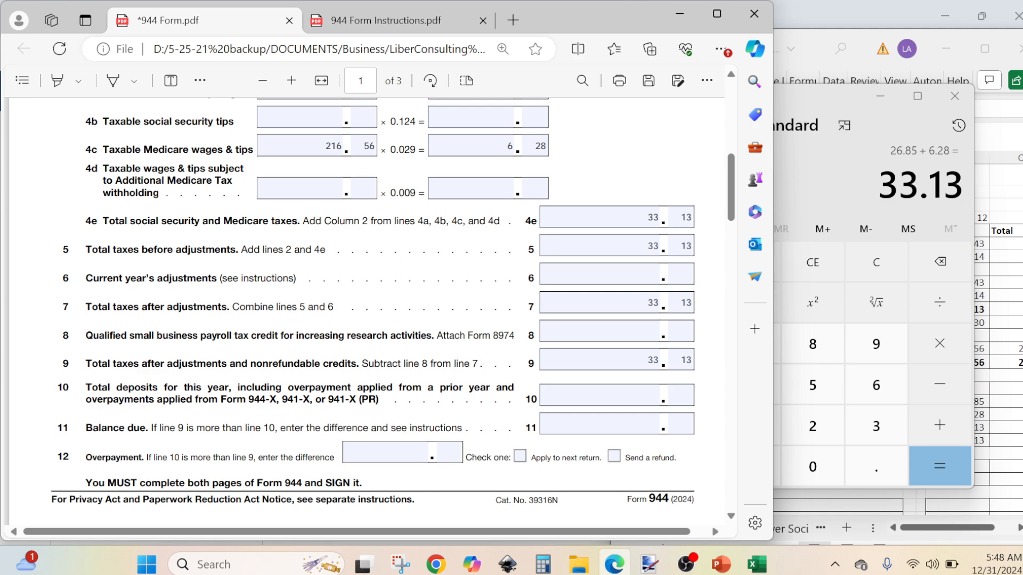
Step: Enter 33 dollars and 13 cents on line 10 for the total deposits for this year
{"action": "left_click", "coordinate": [618, 395]}
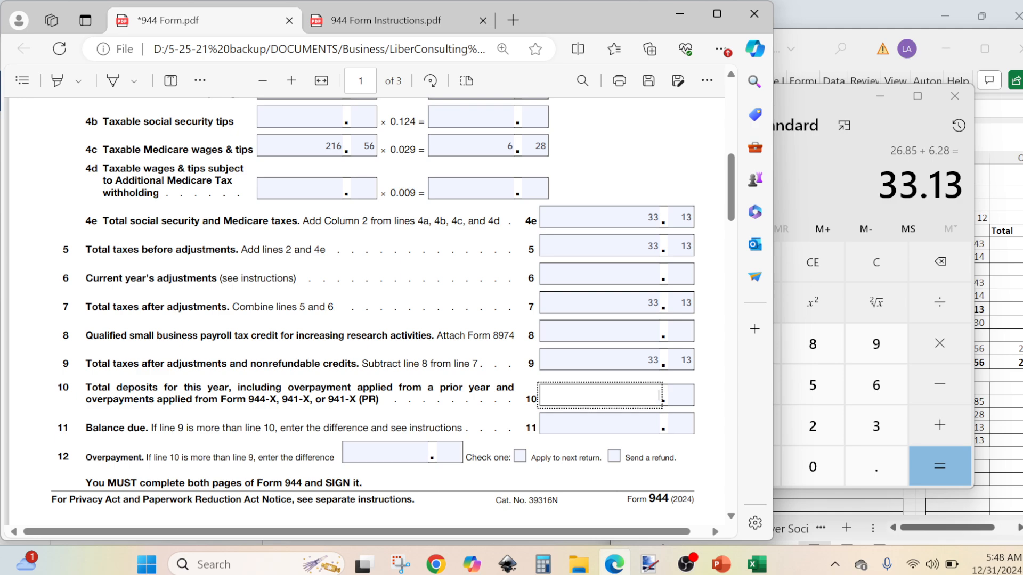
{"action": "type", "text": "33"}
{"action": "key", "text": "Tab"}
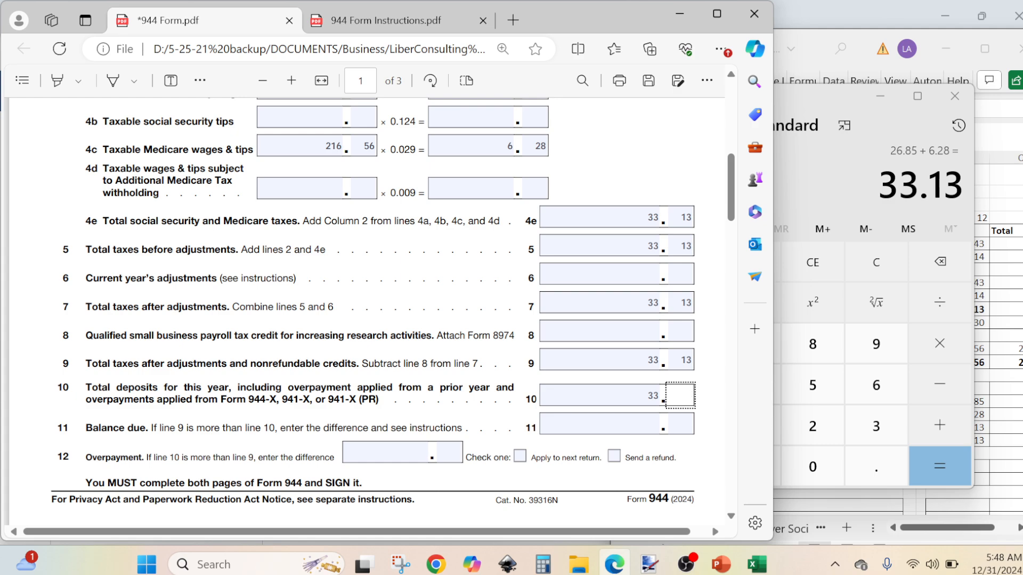
{"action": "type", "text": "13"}
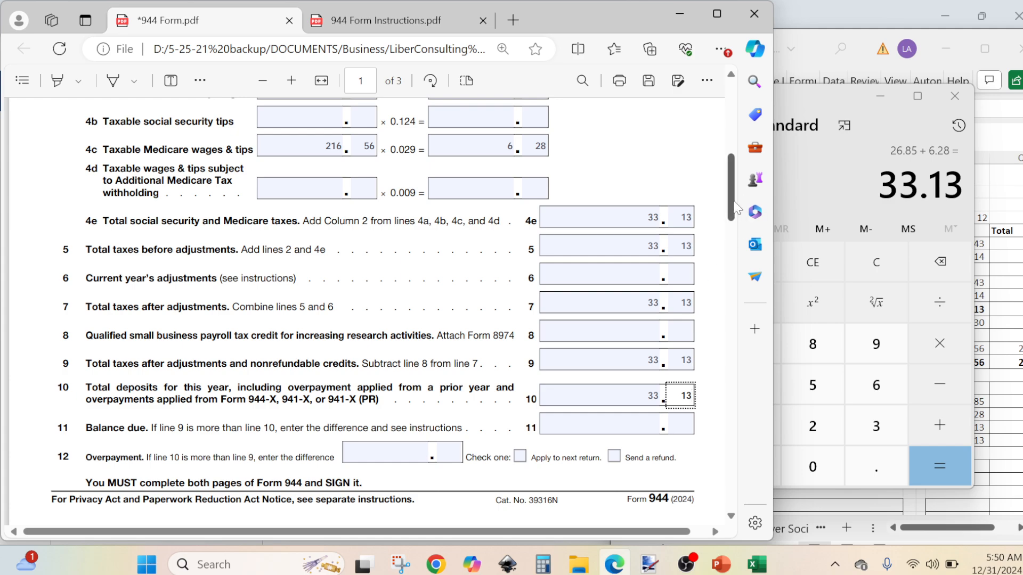
Step: Review the Part 1 entries from line 1 down to the balance due and overpayment options on lines 11 and 12
{"action": "left_click_drag", "start_coordinate": [733, 202], "coordinate": [745, 159]}
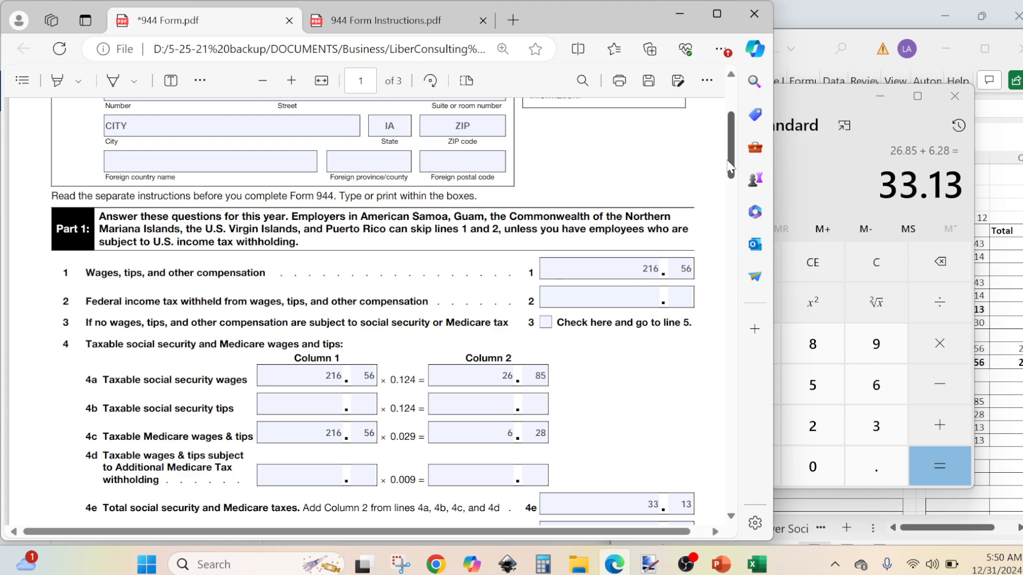
{"action": "scroll", "coordinate": [731, 159], "scroll_direction": "down", "scroll_amount": 3}
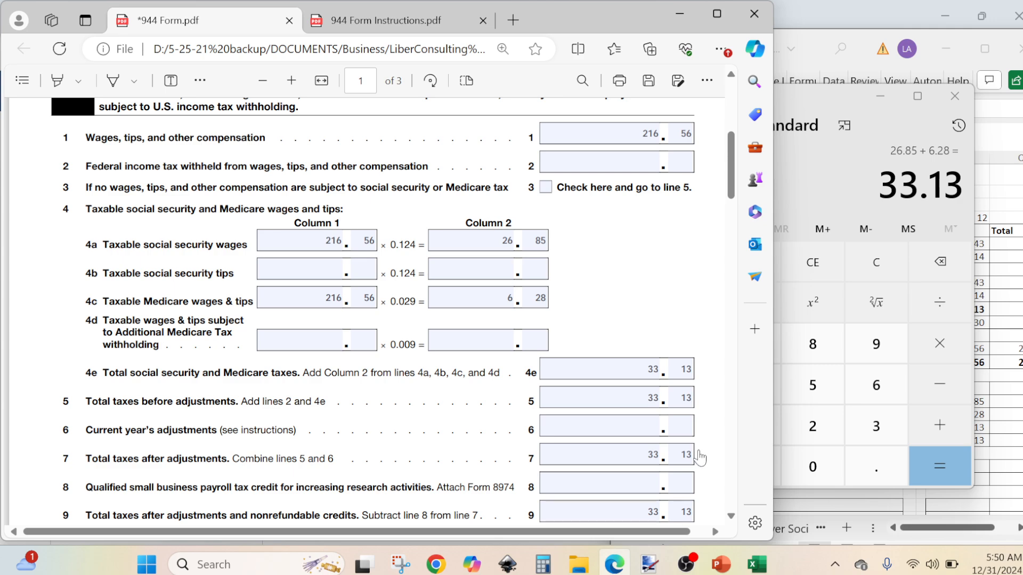
{"action": "scroll", "coordinate": [737, 521], "scroll_direction": "down", "scroll_amount": 3}
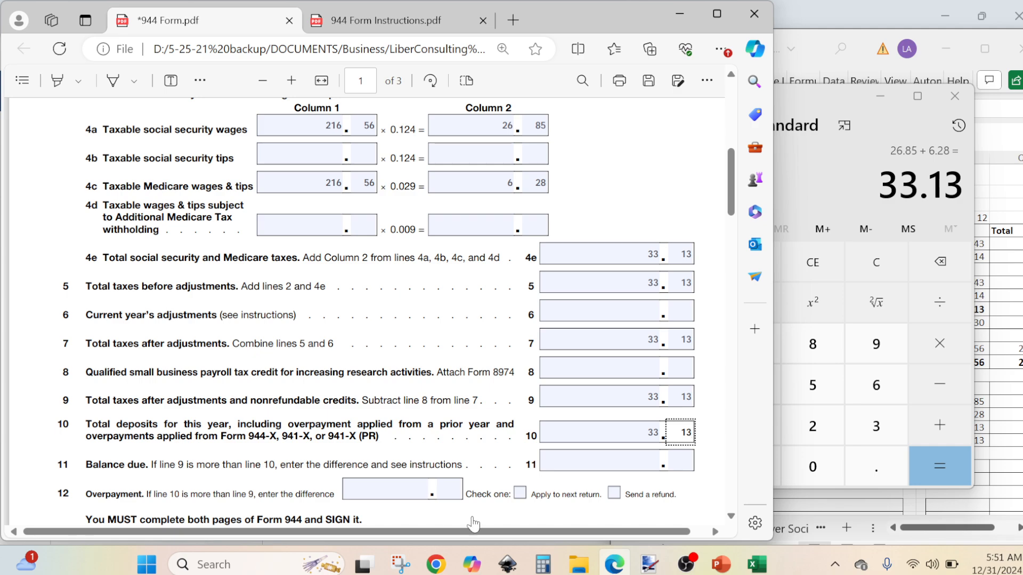
{"action": "double_click", "coordinate": [537, 495]}
{"action": "triple_click", "coordinate": [537, 495]}
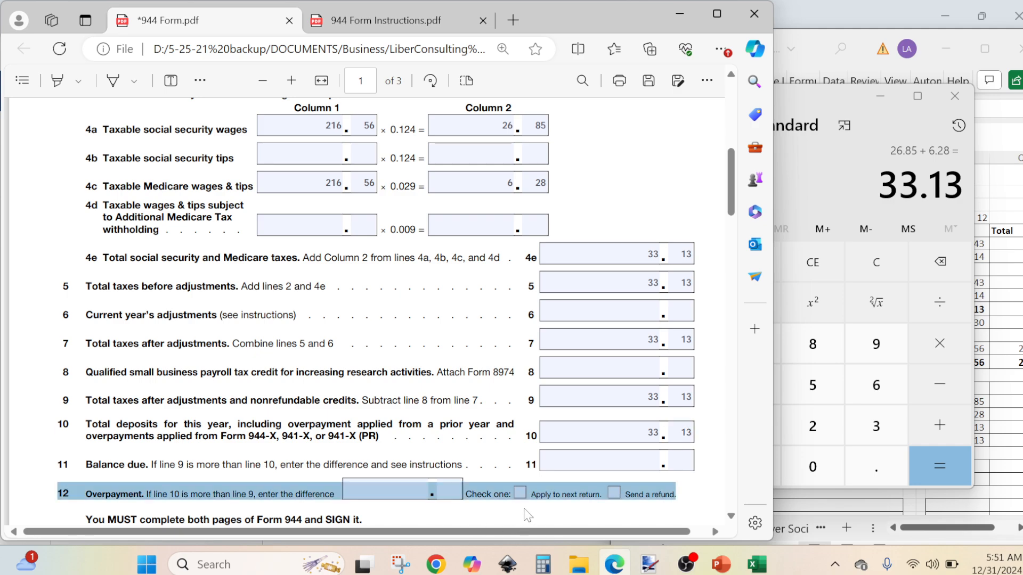
{"action": "left_click", "coordinate": [516, 514]}
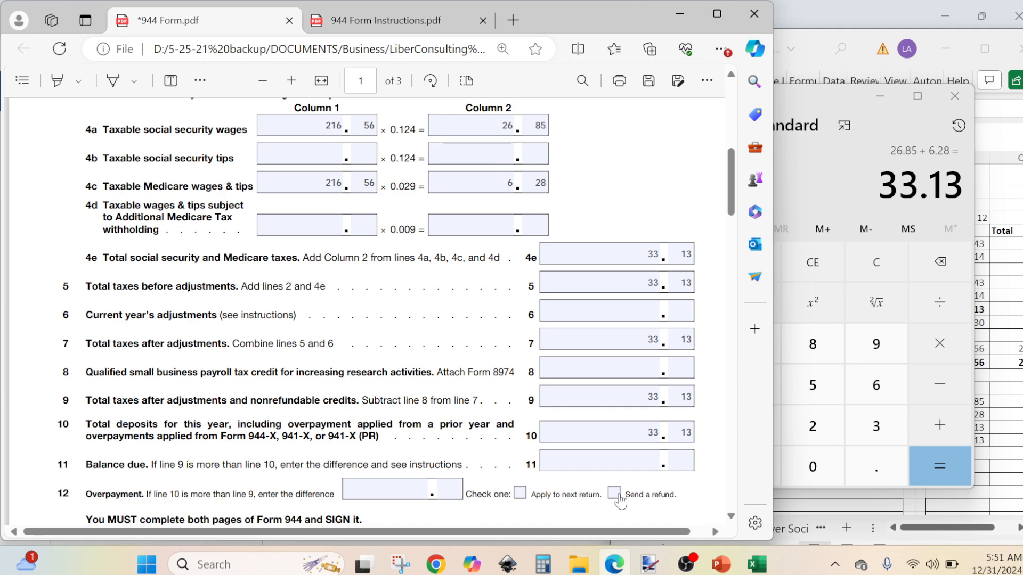
Step: Look up the company name in the page 1 header for use in the name field on page 2
{"action": "left_click", "coordinate": [731, 516]}
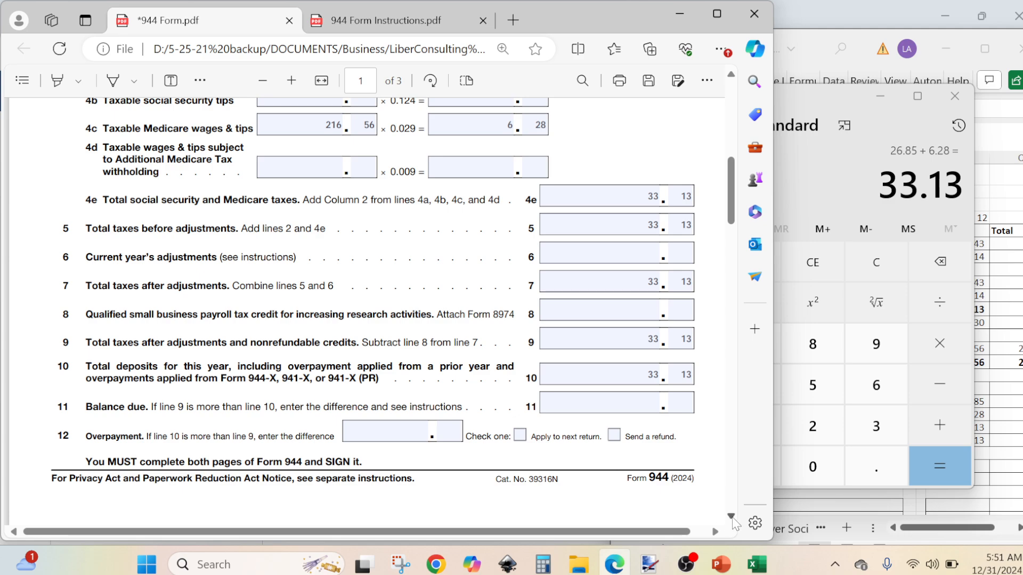
{"action": "scroll", "coordinate": [733, 520], "scroll_direction": "down", "scroll_amount": 3}
{"action": "scroll", "coordinate": [733, 520], "scroll_direction": "down", "scroll_amount": 5}
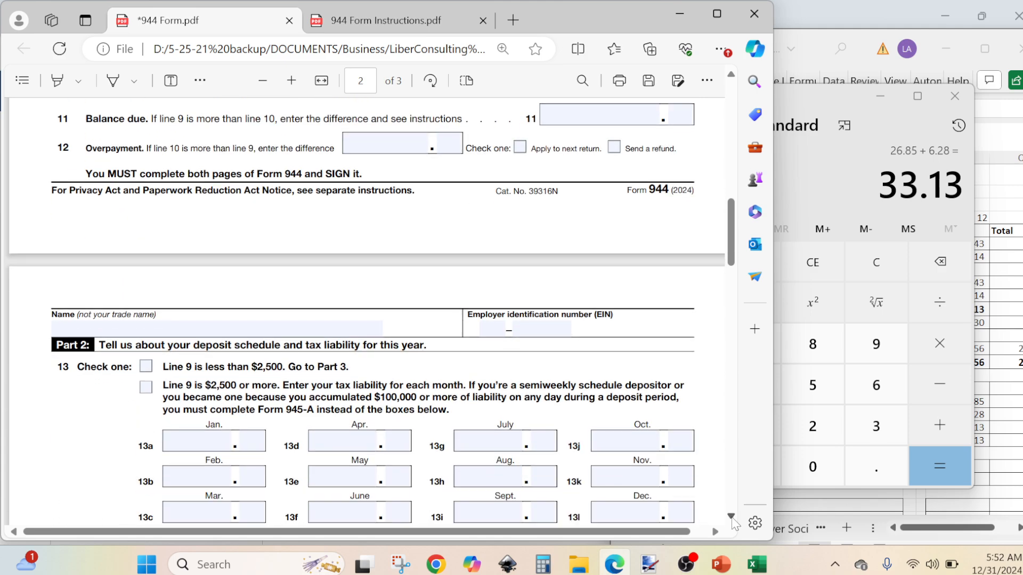
{"action": "scroll", "coordinate": [733, 520], "scroll_direction": "down", "scroll_amount": 2}
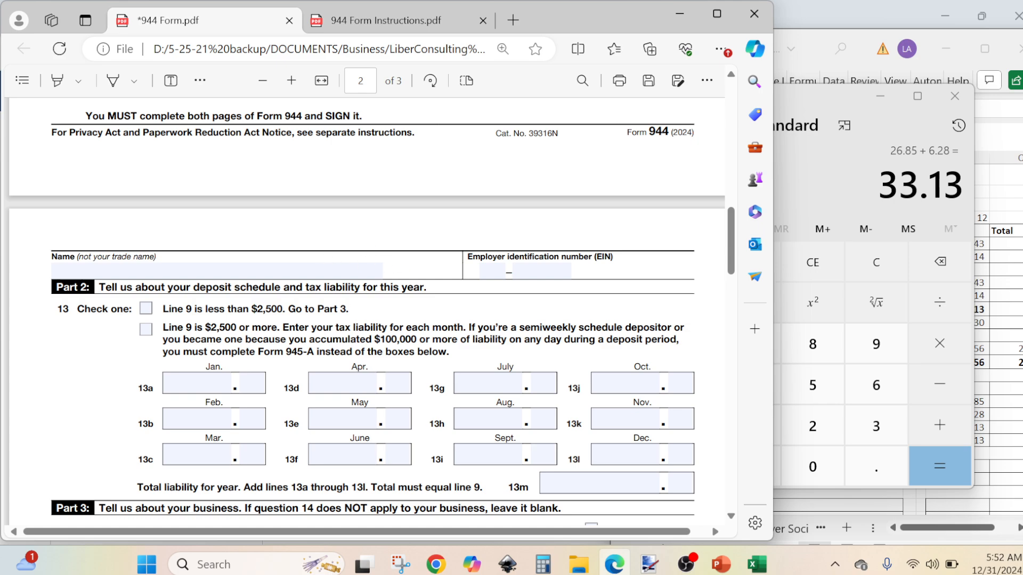
{"action": "key", "text": "Tab"}
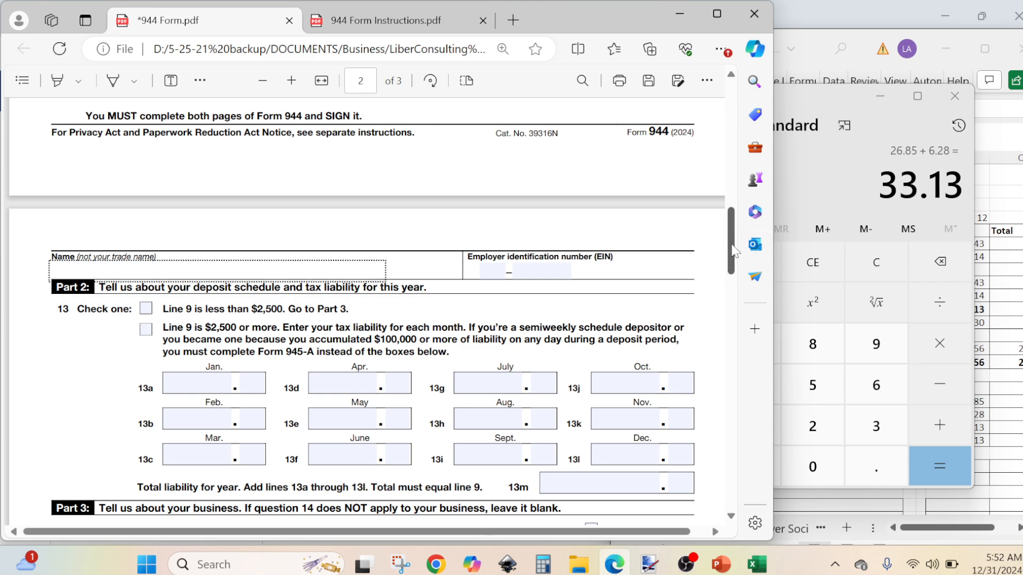
{"action": "scroll", "coordinate": [730, 213], "scroll_direction": "up", "scroll_amount": 4}
{"action": "left_click_drag", "start_coordinate": [729, 198], "coordinate": [743, 94]}
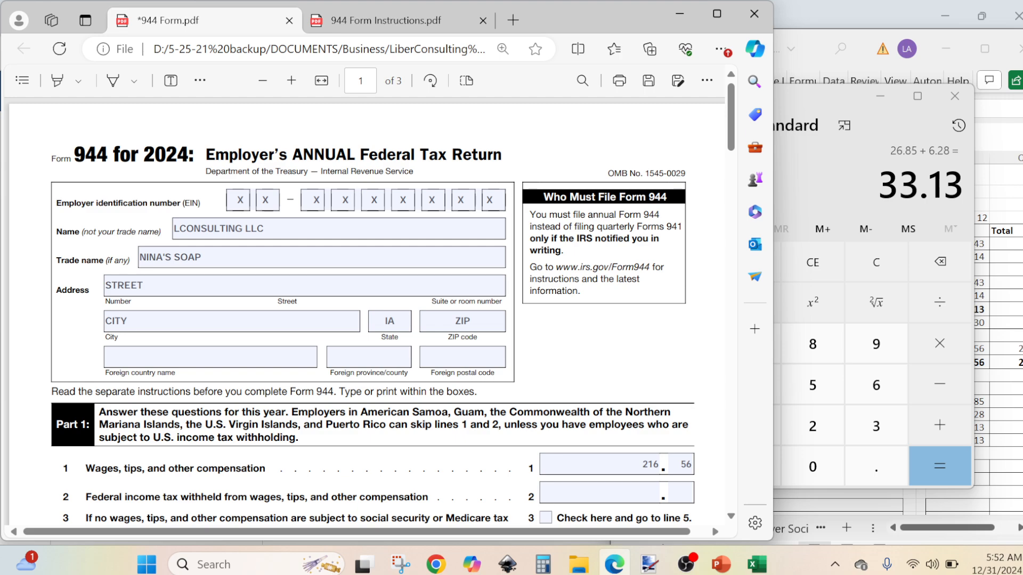
{"action": "left_click", "coordinate": [266, 229]}
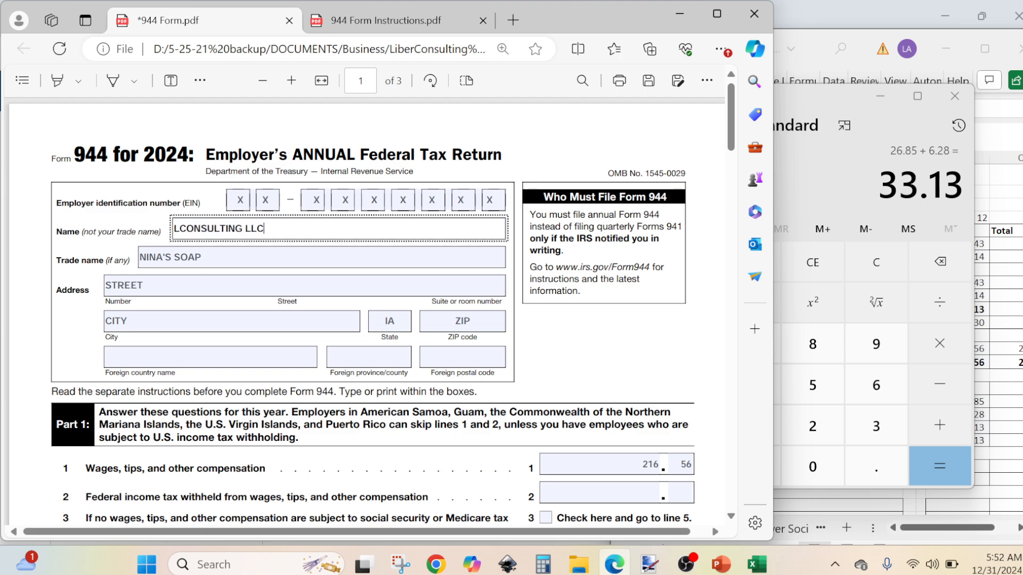
{"action": "double_click", "coordinate": [255, 229]}
{"action": "left_click_drag", "start_coordinate": [246, 229], "coordinate": [172, 232]}
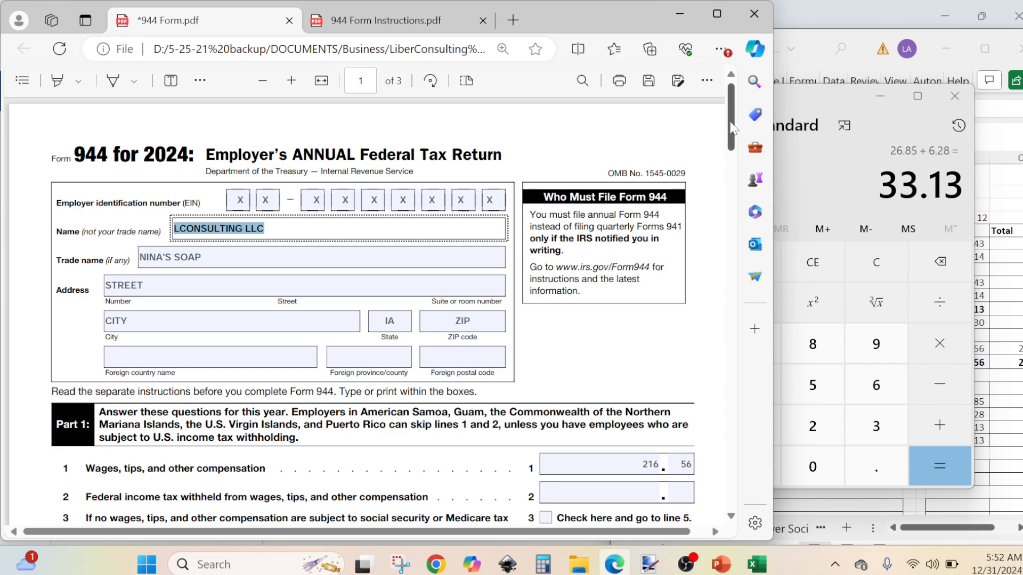
Step: Enter LCONSULTING LLC in the name field at the head of page 2
{"action": "left_click_drag", "start_coordinate": [731, 140], "coordinate": [735, 258]}
{"action": "left_click", "coordinate": [192, 274]}
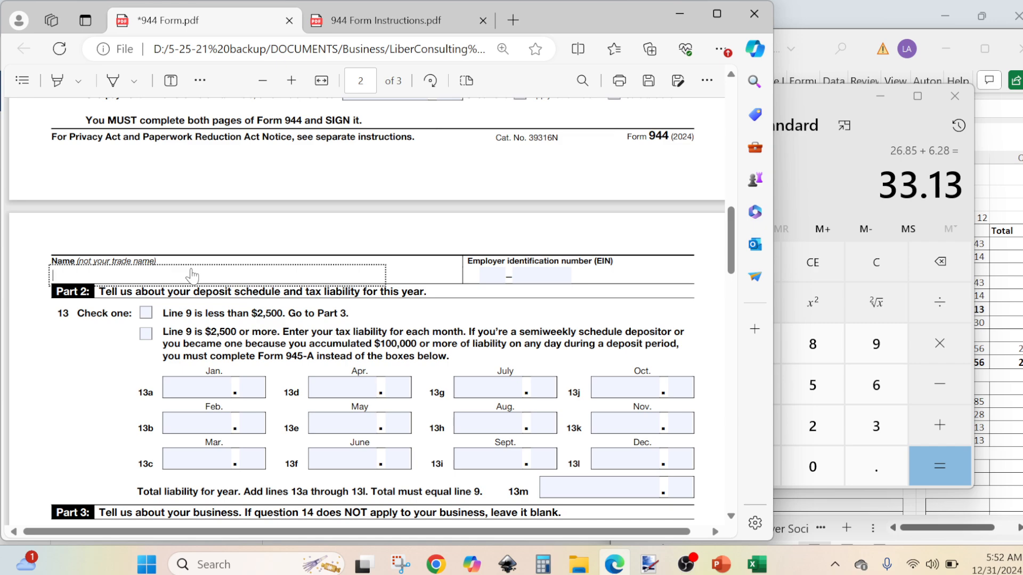
{"action": "type", "text": "LCONSUTL"}
{"action": "key", "text": "BackSpace"}
{"action": "key", "text": "BackSpace"}
{"action": "type", "text": "LTING LLC"}
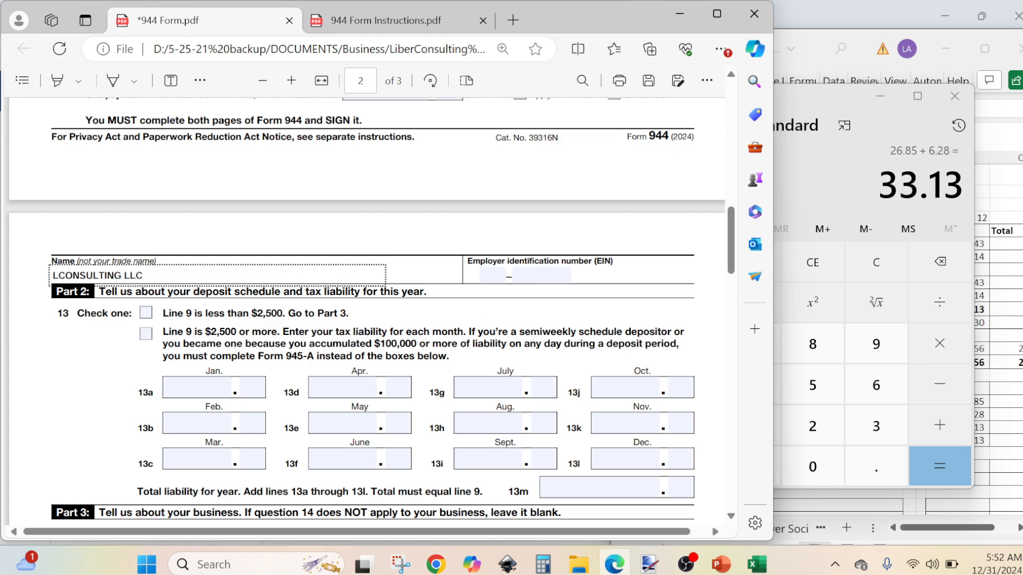
Step: Fill both parts of the employer identification number on page 2 with X placeholders
{"action": "left_click", "coordinate": [508, 276]}
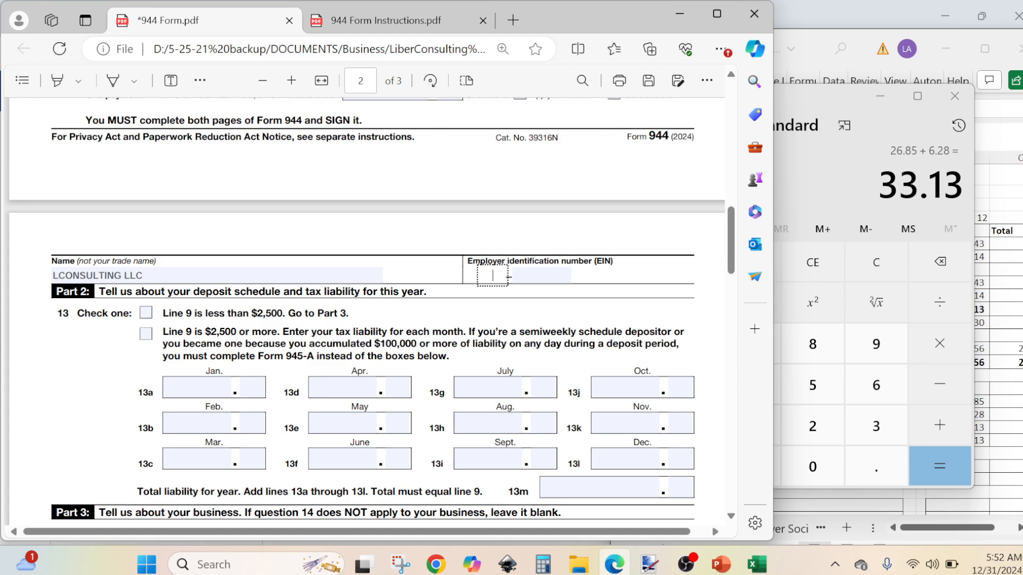
{"action": "type", "text": "XX"}
{"action": "key", "text": "Tab"}
{"action": "type", "text": "XXXXXXX"}
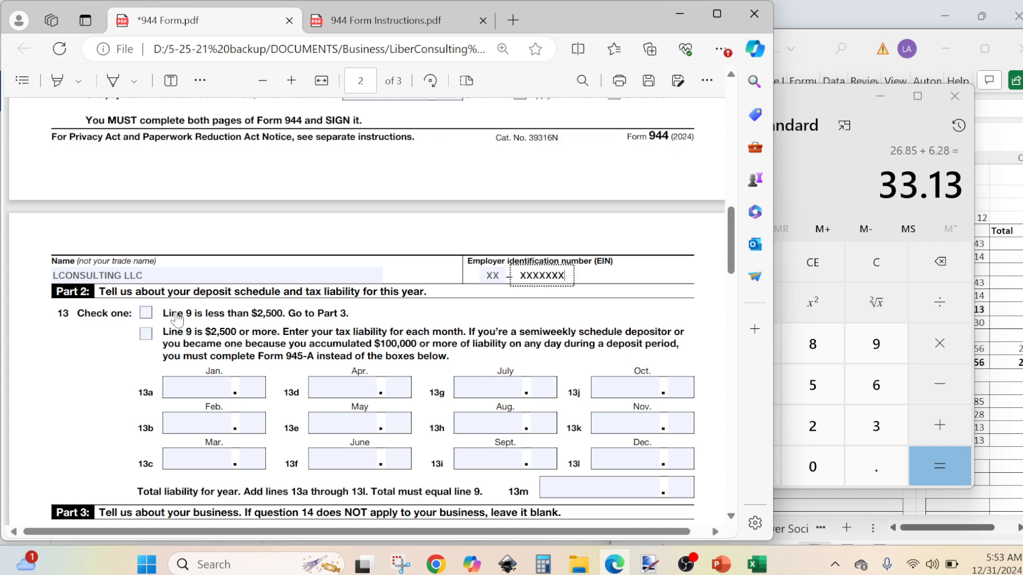
Step: Mark line 13 in Part 2 as line 9 being less than $2,500, and compare it with line 9 on page 1
{"action": "left_click", "coordinate": [146, 313]}
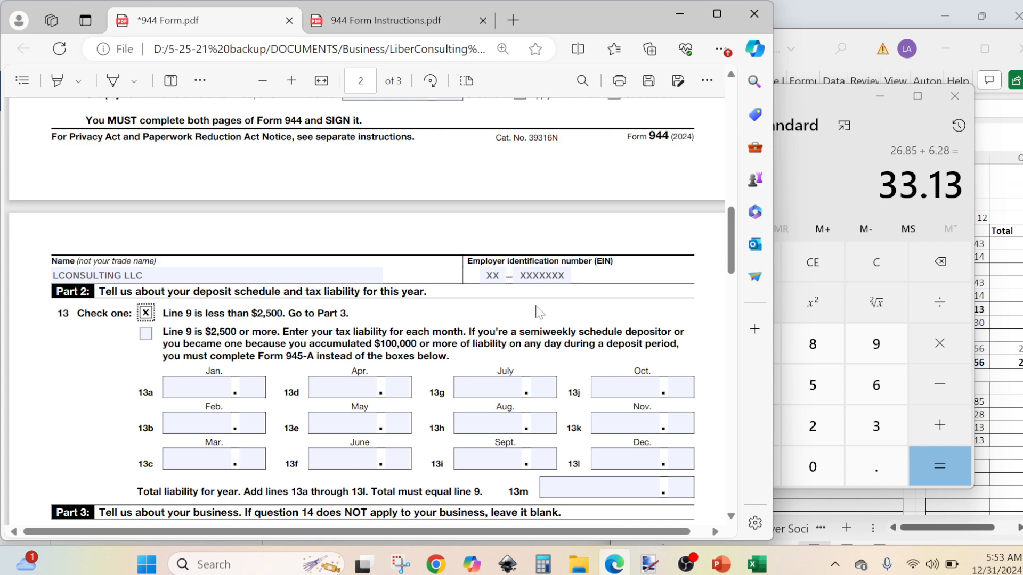
{"action": "scroll", "coordinate": [737, 240], "scroll_direction": "up", "scroll_amount": 10}
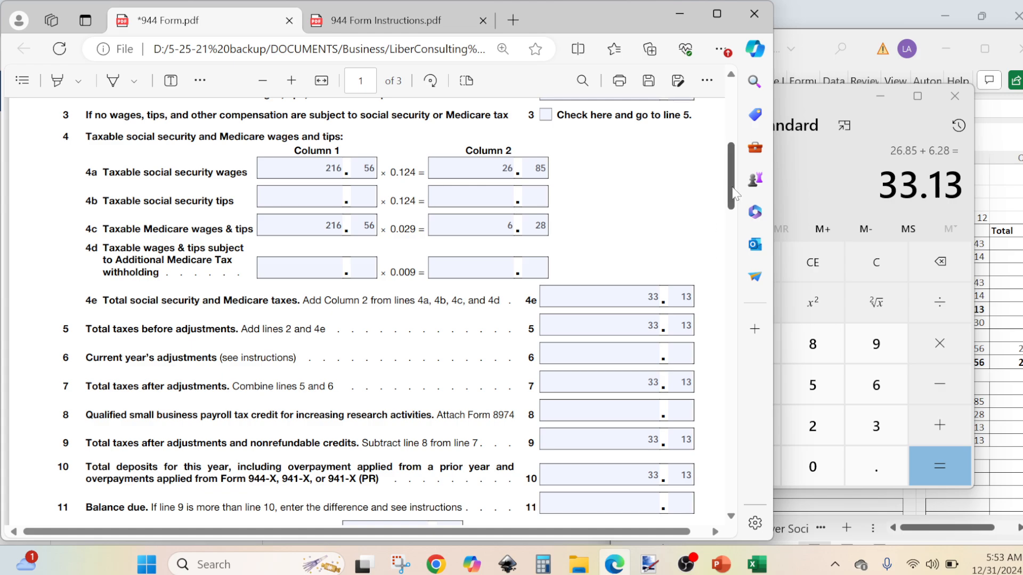
{"action": "left_click_drag", "start_coordinate": [735, 192], "coordinate": [731, 273]}
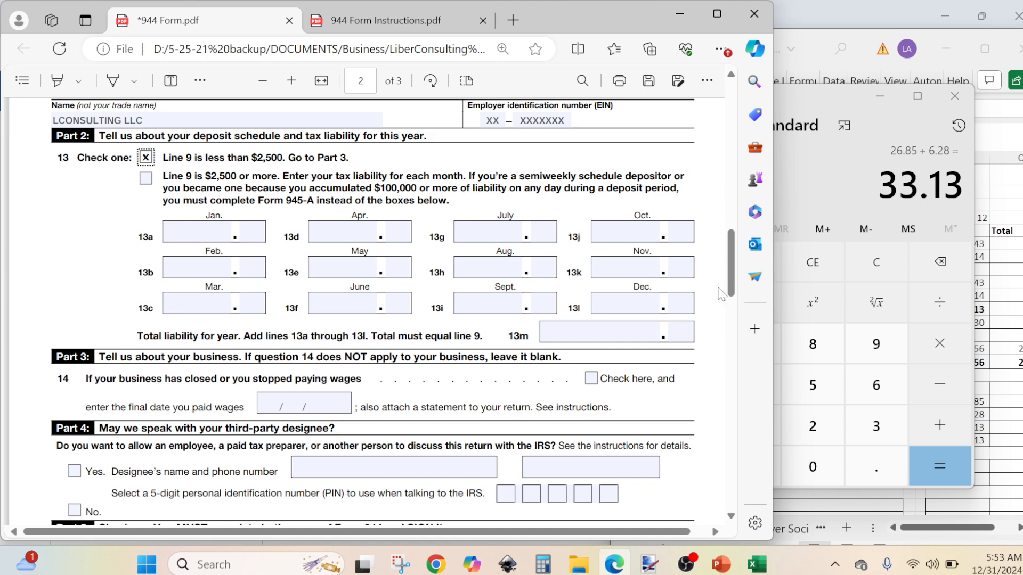
Step: Examine the line 13 monthly liability boxes against the December payroll summary and line 9, then read through Parts 3 to 5
{"action": "scroll", "coordinate": [732, 264], "scroll_direction": "up", "scroll_amount": 1}
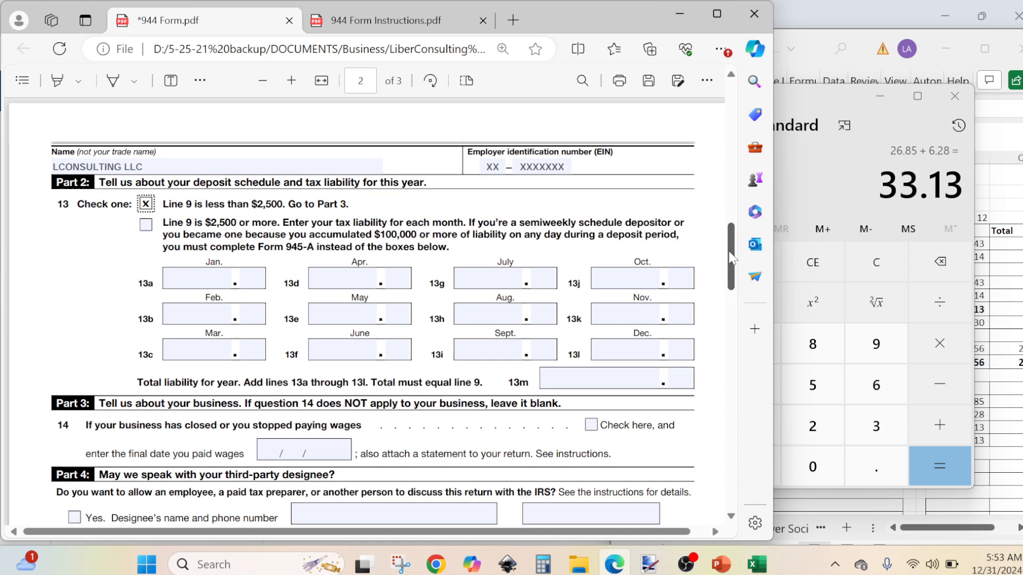
{"action": "scroll", "coordinate": [731, 265], "scroll_direction": "down", "scroll_amount": 1}
{"action": "scroll", "coordinate": [731, 264], "scroll_direction": "down", "scroll_amount": 1}
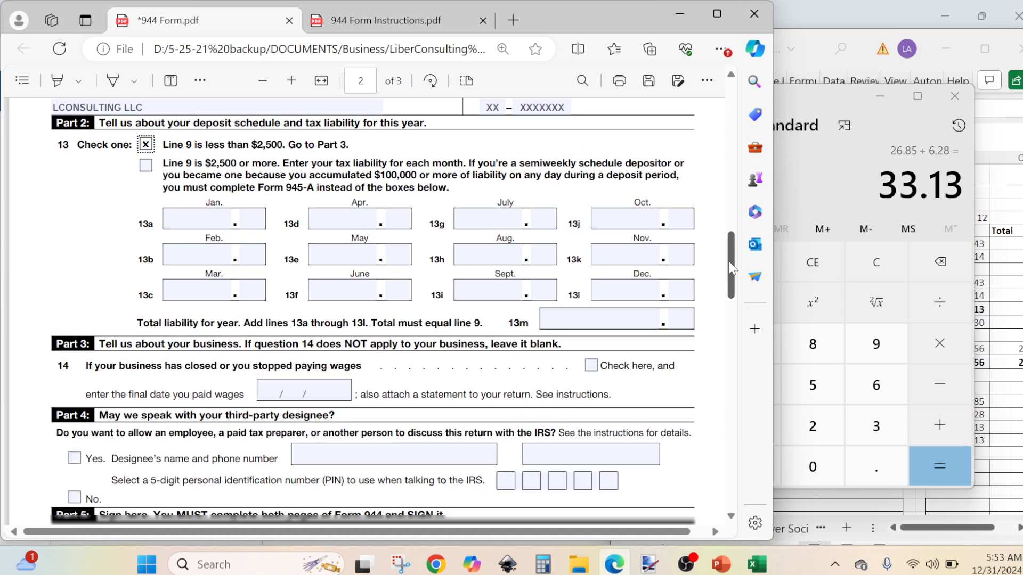
{"action": "scroll", "coordinate": [732, 268], "scroll_direction": "down", "scroll_amount": 1}
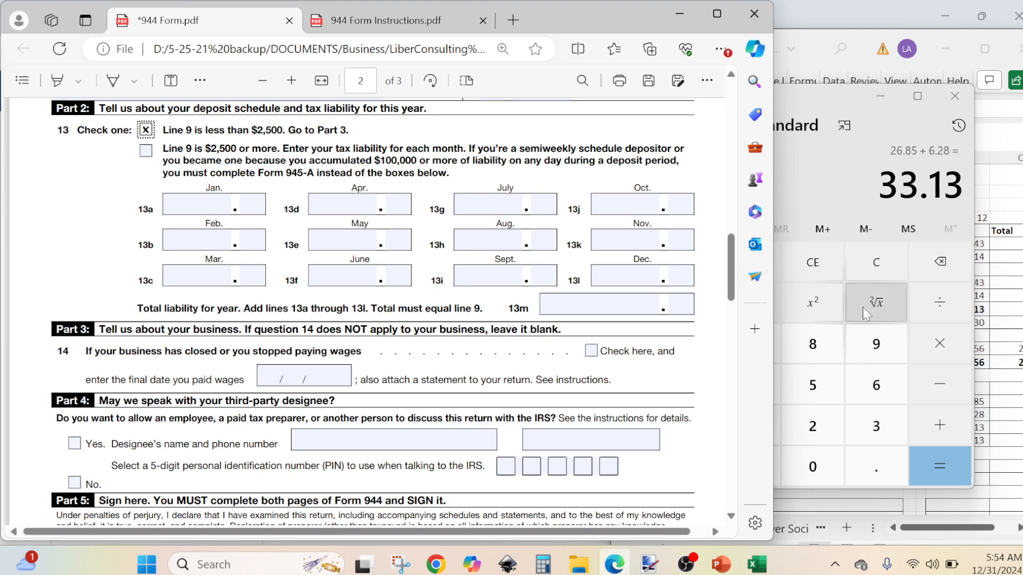
{"action": "left_click", "coordinate": [1006, 294]}
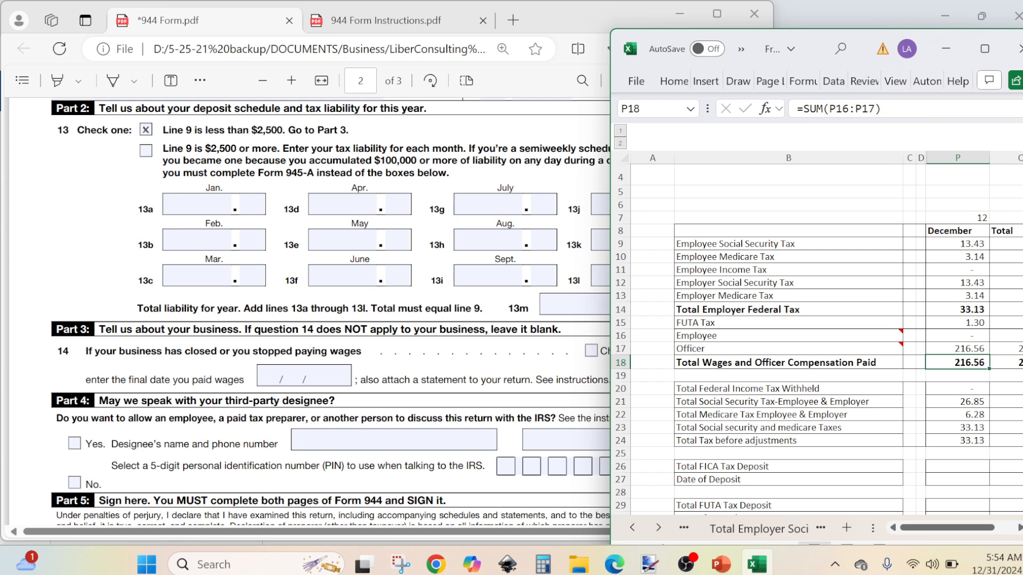
{"action": "left_click", "coordinate": [601, 276]}
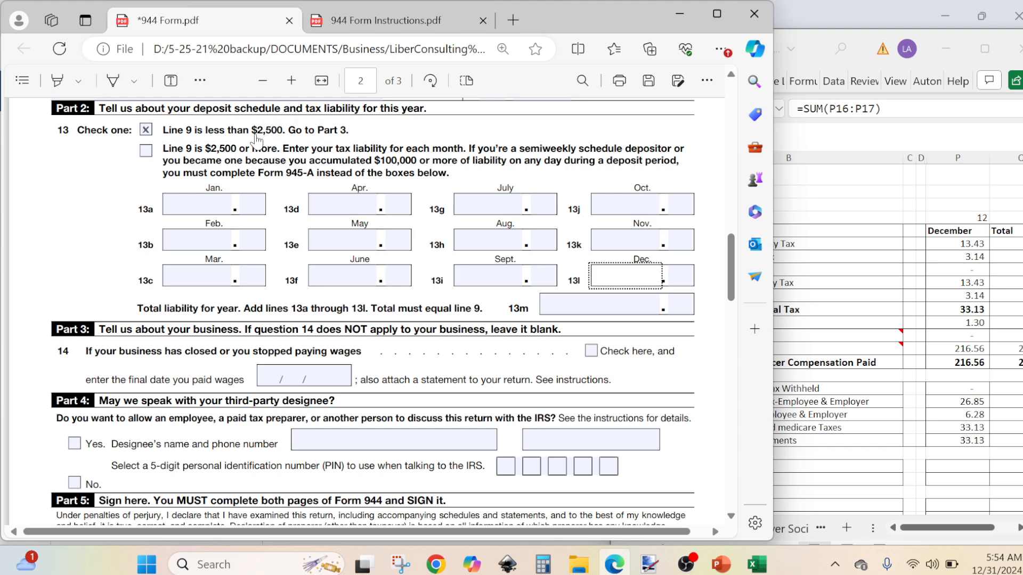
{"action": "left_click", "coordinate": [59, 218]}
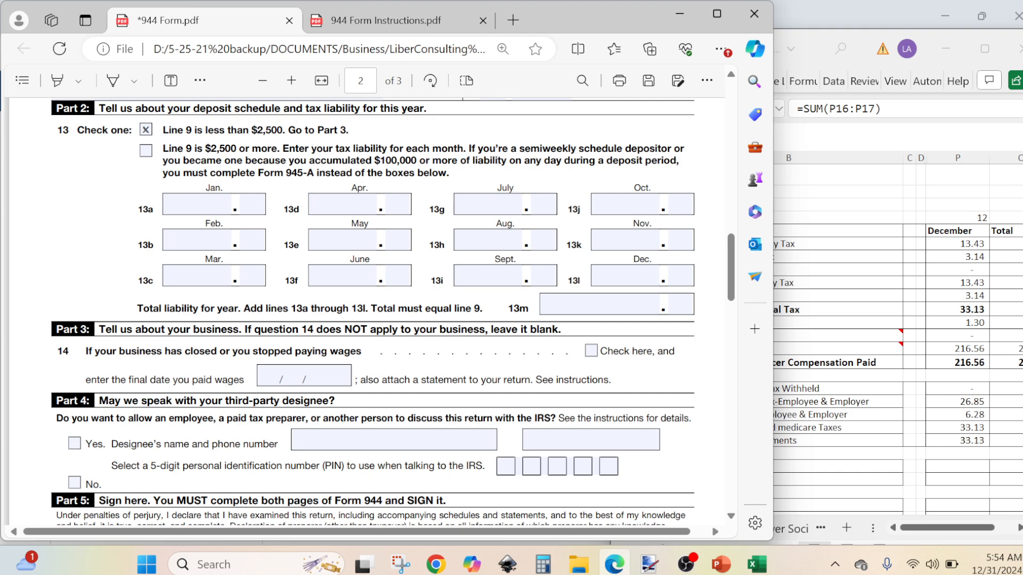
{"action": "left_click", "coordinate": [732, 75]}
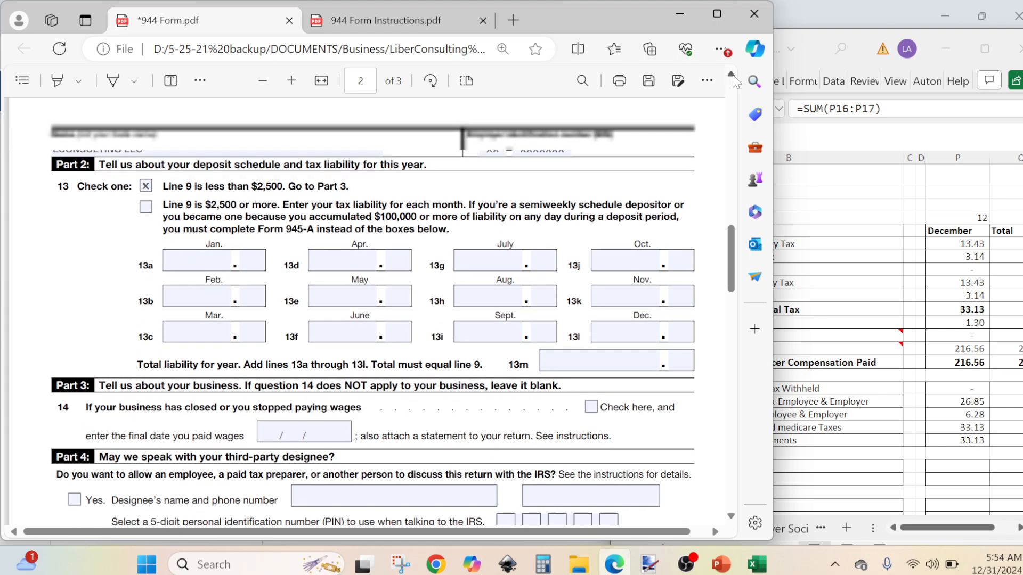
{"action": "scroll", "coordinate": [732, 75], "scroll_direction": "up", "scroll_amount": 10}
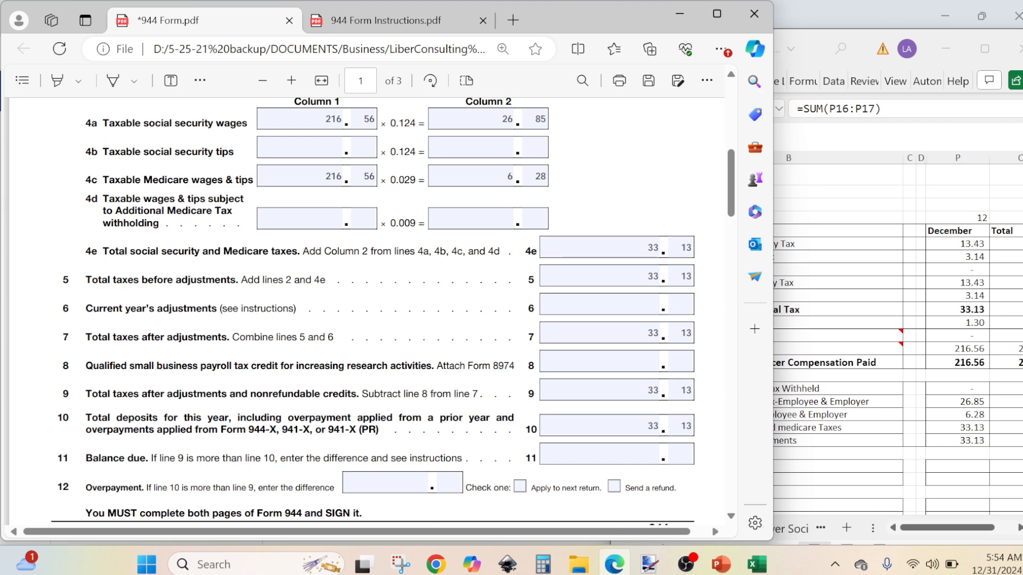
{"action": "left_click", "coordinate": [732, 517]}
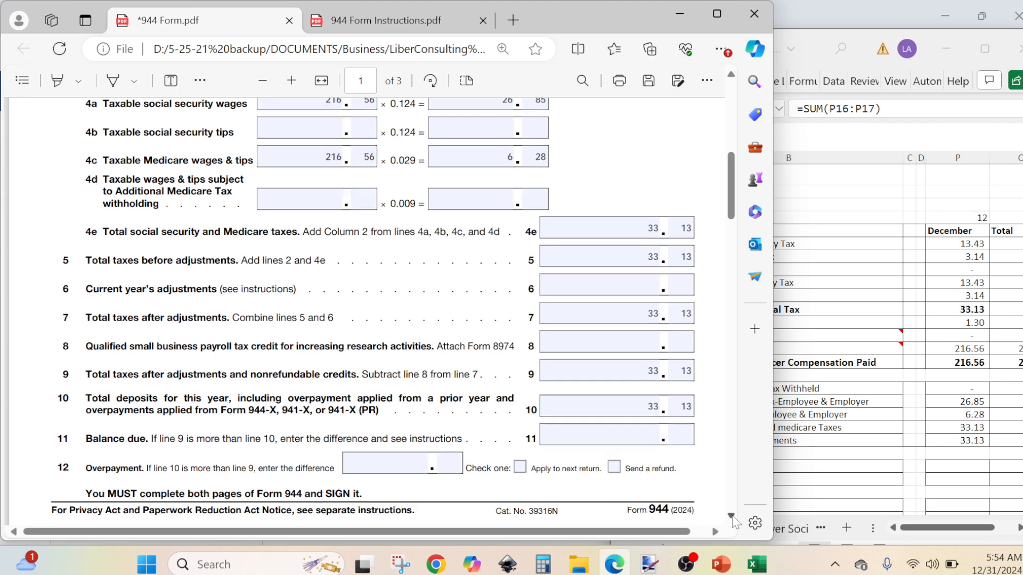
{"action": "scroll", "coordinate": [735, 215], "scroll_direction": "down", "scroll_amount": 10}
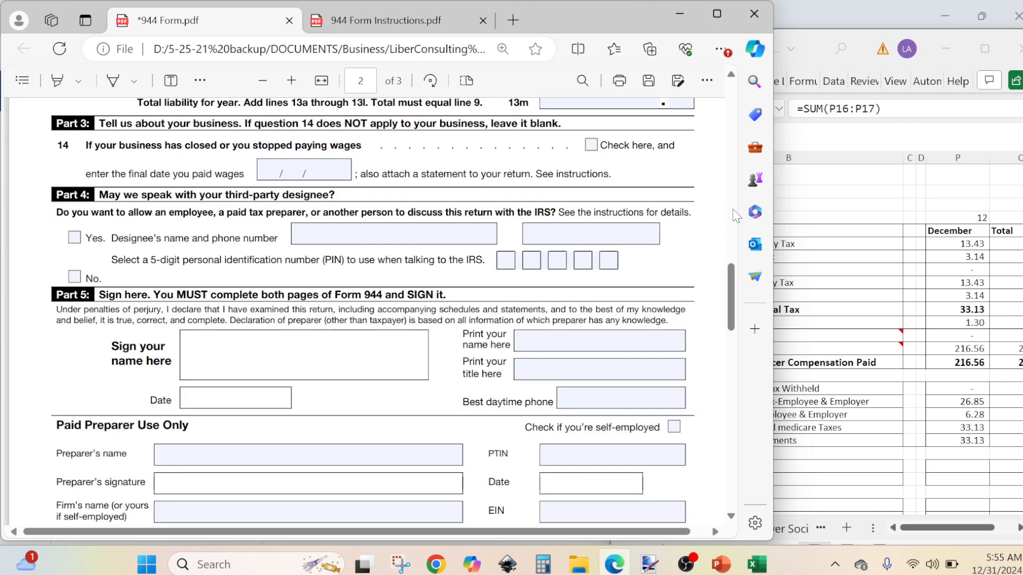
Step: Answer No to the third-party designee question in Part 4
{"action": "left_click", "coordinate": [732, 76]}
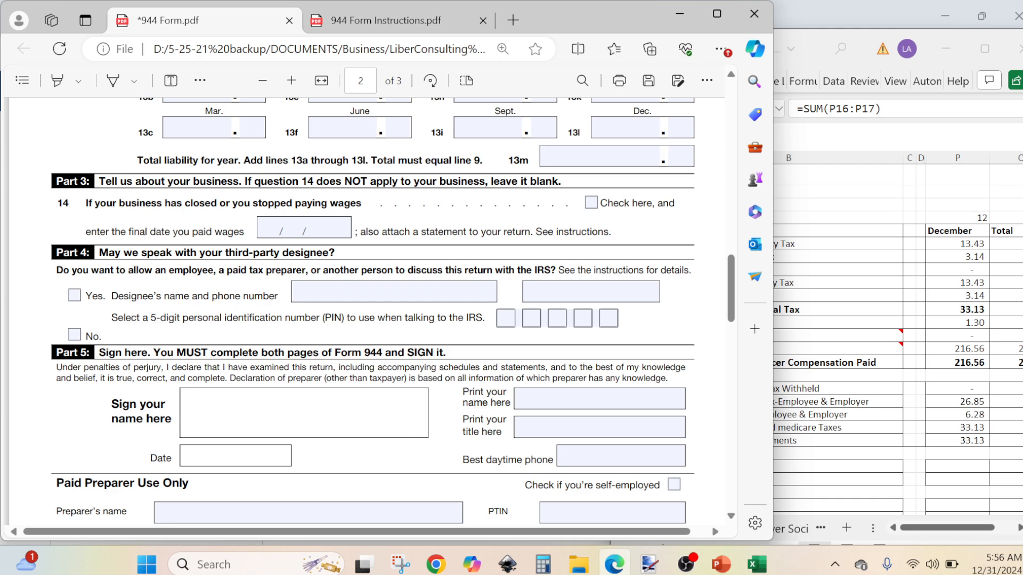
{"action": "left_click", "coordinate": [75, 334]}
{"action": "scroll", "coordinate": [736, 520], "scroll_direction": "down", "scroll_amount": 3}
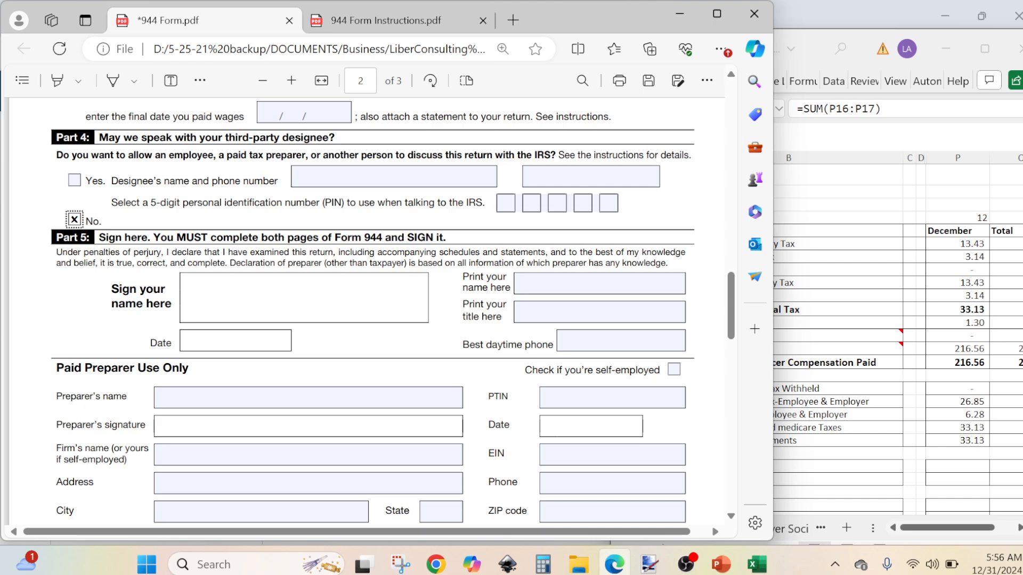
Step: Enter the signer's printed name and the title PRESIDENT in Part 5
{"action": "left_click", "coordinate": [599, 283]}
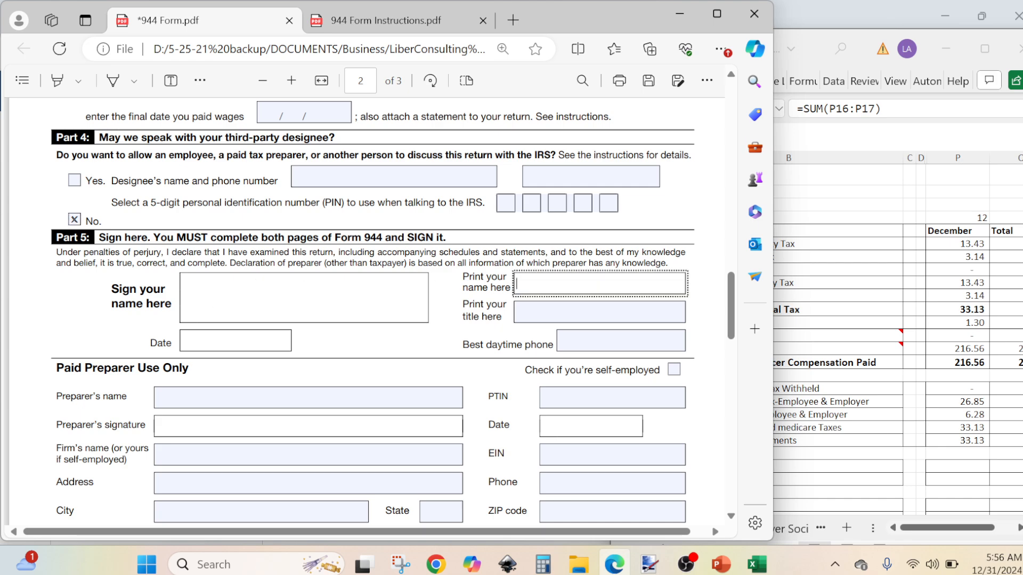
{"action": "type", "text": "A LIB"}
{"action": "key", "text": "Tab"}
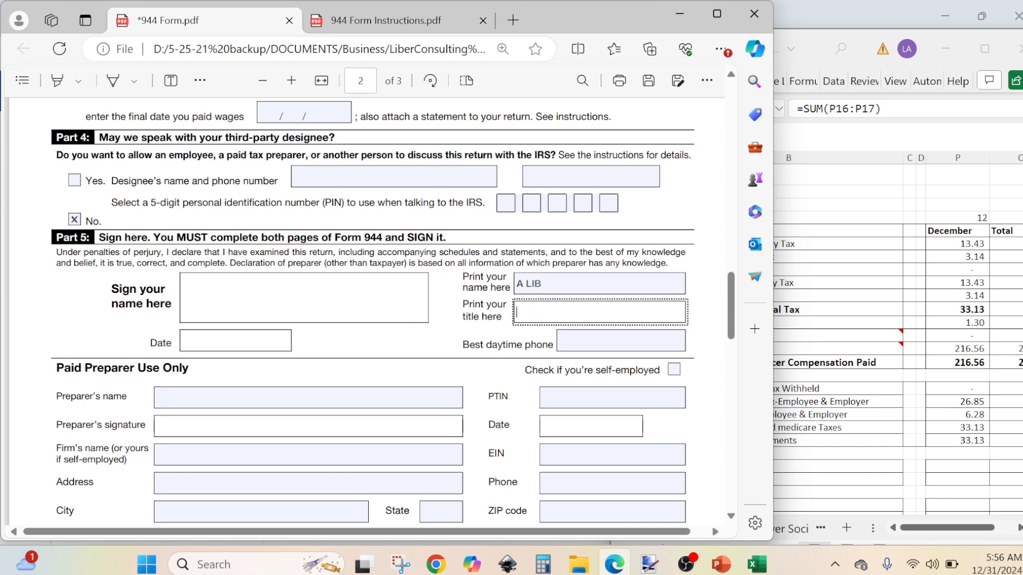
{"action": "type", "text": "PRESIDENT"}
Step: Fill the best daytime phone field in Part 5 with hyphenated X placeholders
{"action": "left_click", "coordinate": [622, 341]}
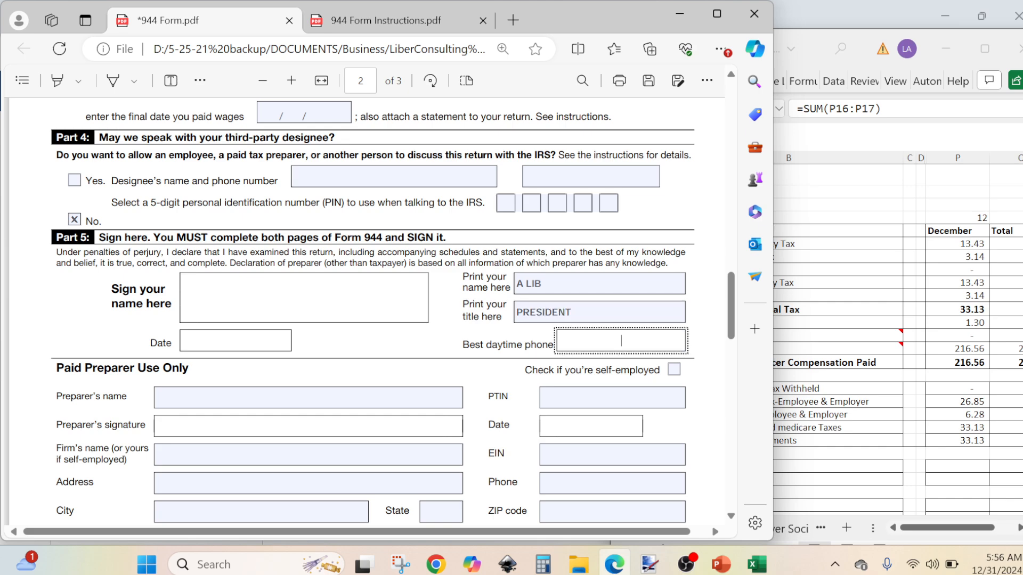
{"action": "type", "text": "xxx"}
{"action": "type", "text": "-"}
{"action": "type", "text": "xxxxx"}
{"action": "type", "text": "-"}
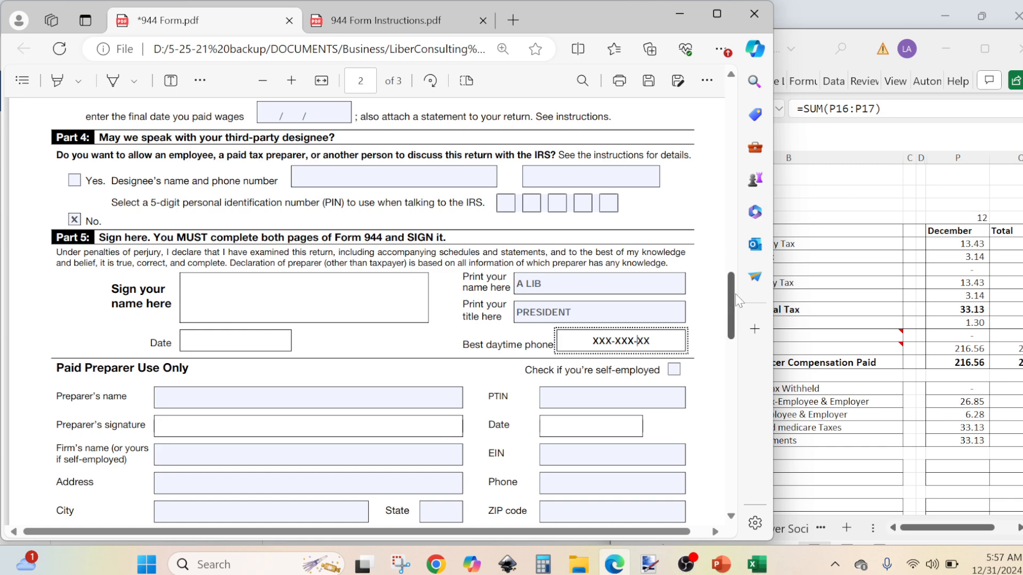
Step: Examine the Paid Preparer section and the Form 944-V payment voucher on page 3 in an enlarged window
{"action": "mouse_move", "coordinate": [734, 299]}
{"action": "left_mouse_down"}
{"action": "mouse_move", "coordinate": [734, 330]}
{"action": "mouse_move", "coordinate": [733, 310]}
{"action": "left_mouse_up"}
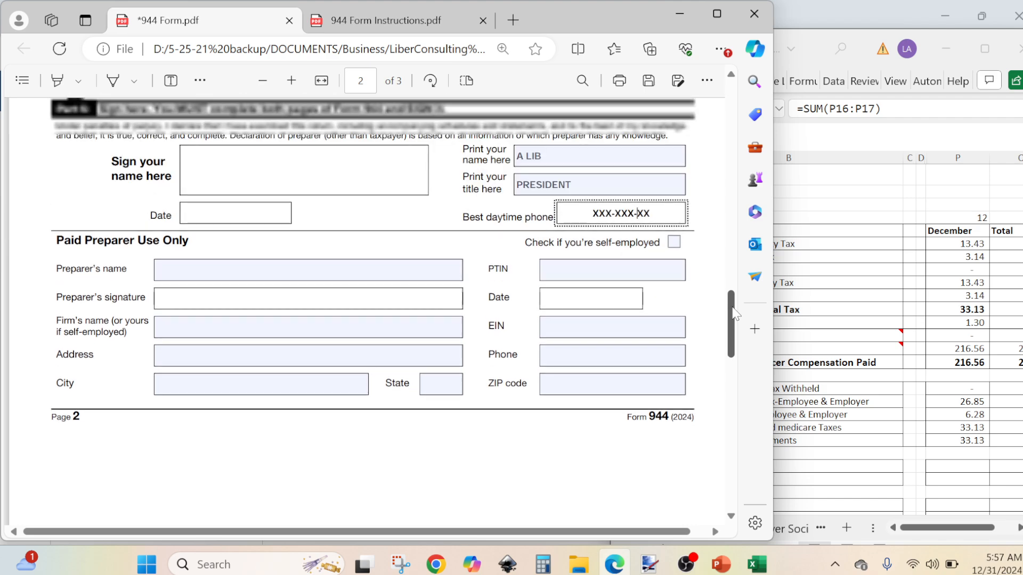
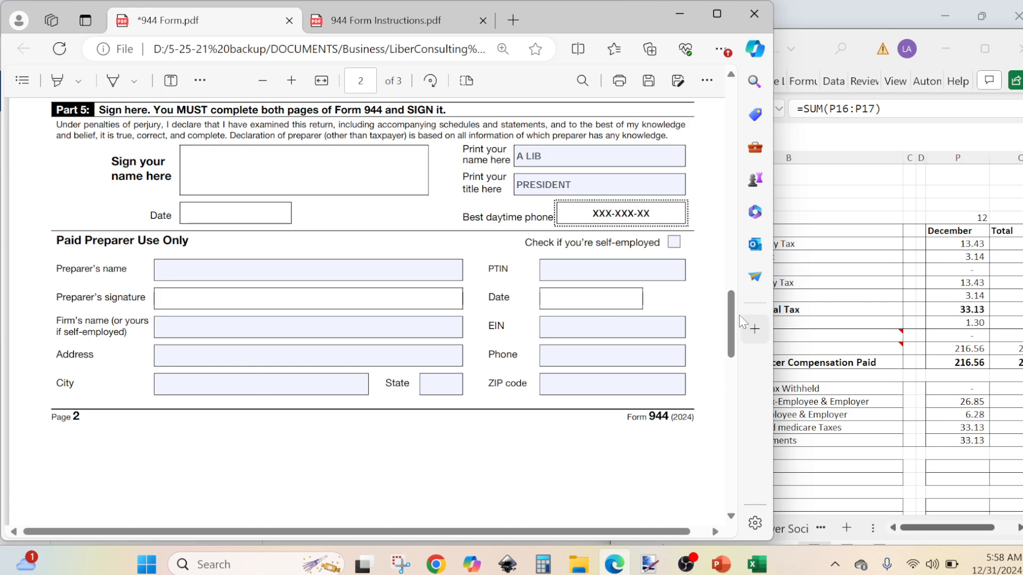
{"action": "left_click_drag", "start_coordinate": [732, 319], "coordinate": [716, 485]}
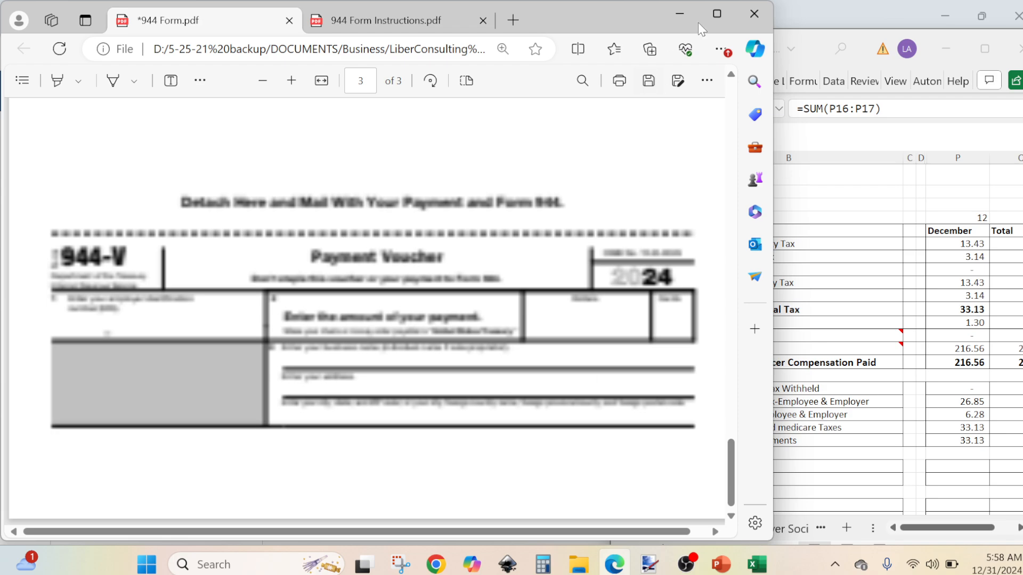
{"action": "left_click", "coordinate": [717, 14]}
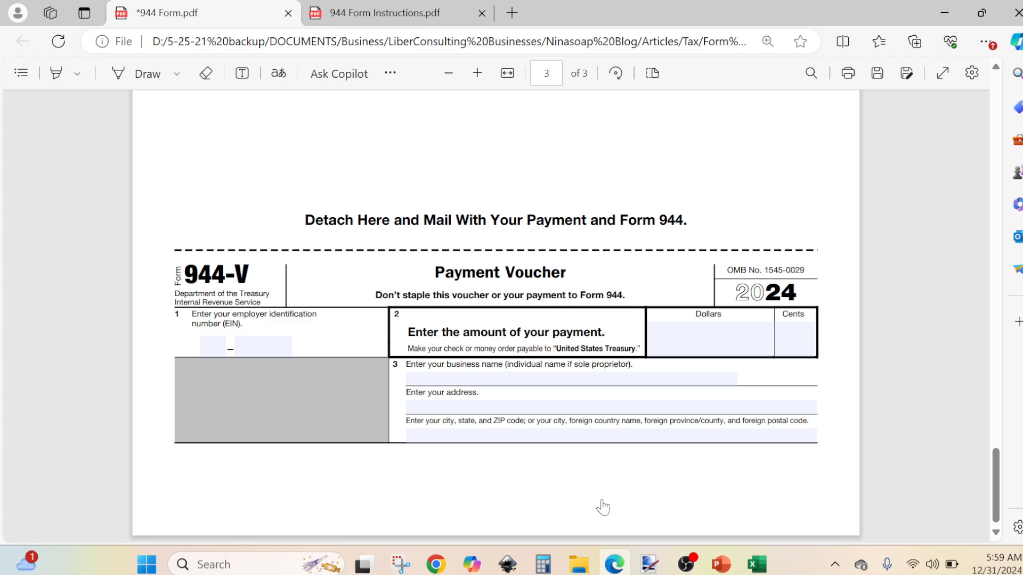
{"action": "left_click", "coordinate": [482, 71]}
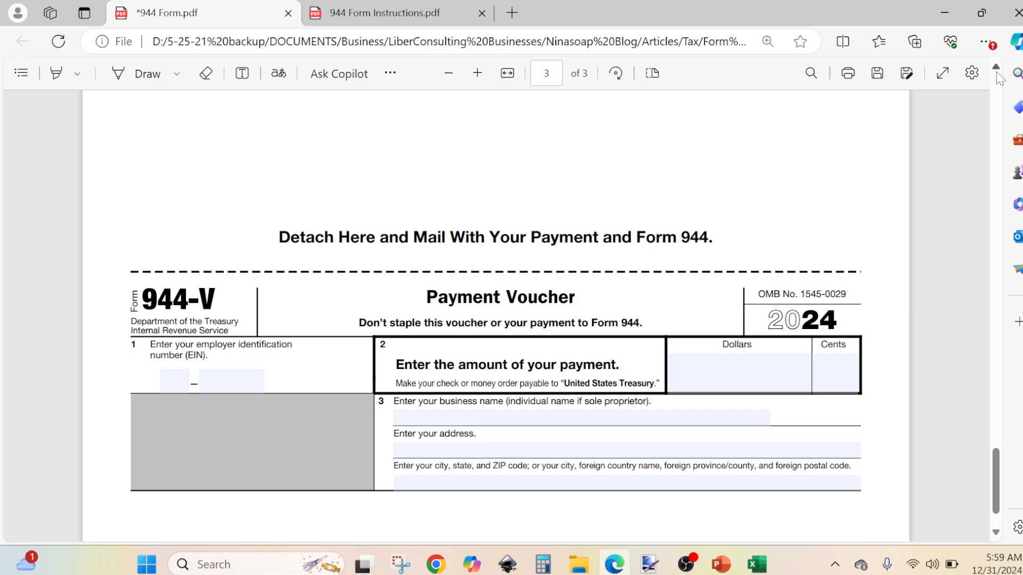
Step: Read the Form 944-V payment instructions on page 3, including the payment rules, box instructions and the voucher itself
{"action": "scroll", "coordinate": [996, 71], "scroll_direction": "up", "scroll_amount": 5}
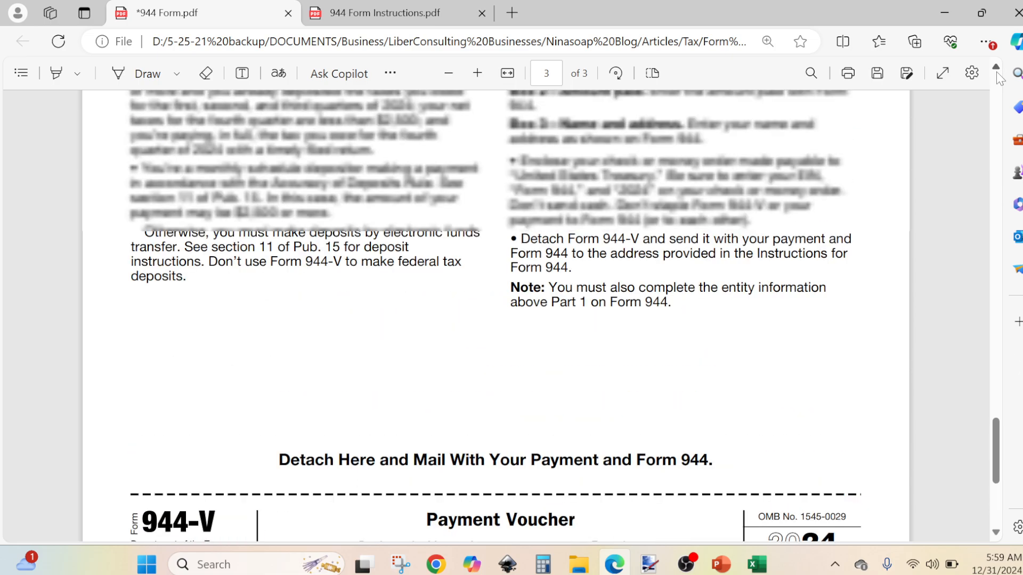
{"action": "scroll", "coordinate": [996, 71], "scroll_direction": "up", "scroll_amount": 5}
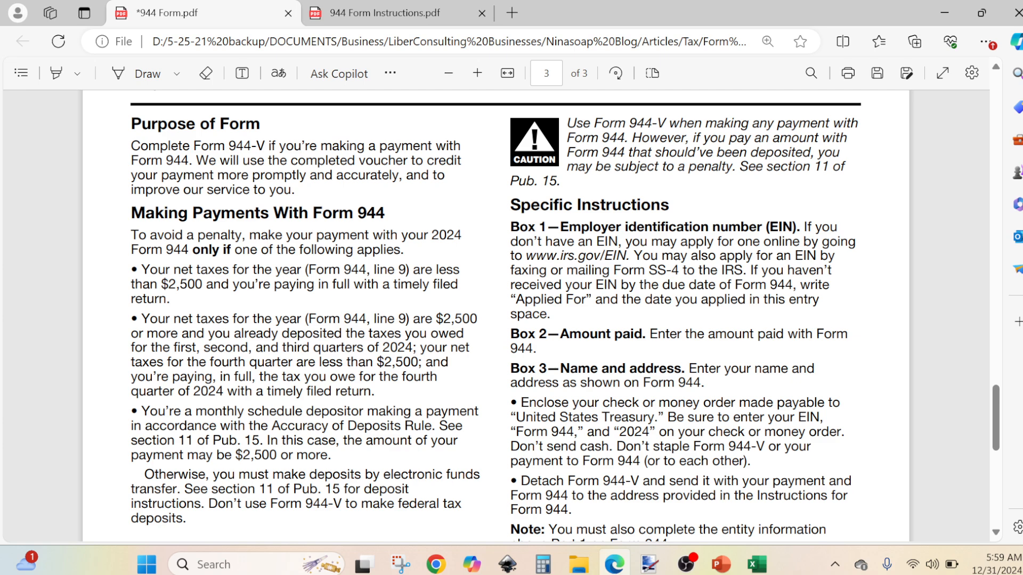
{"action": "left_click", "coordinate": [996, 533]}
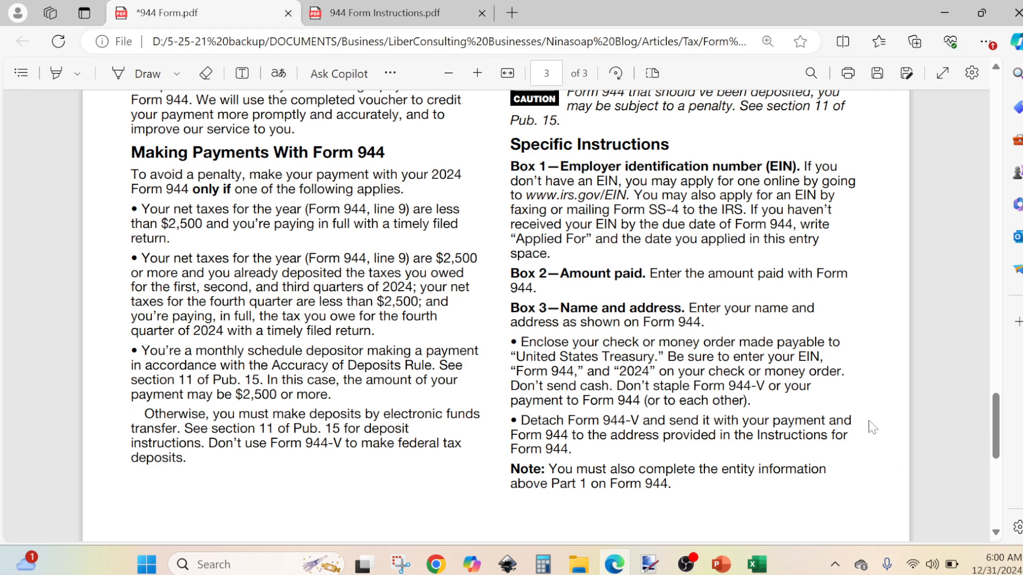
{"action": "left_click", "coordinate": [997, 535]}
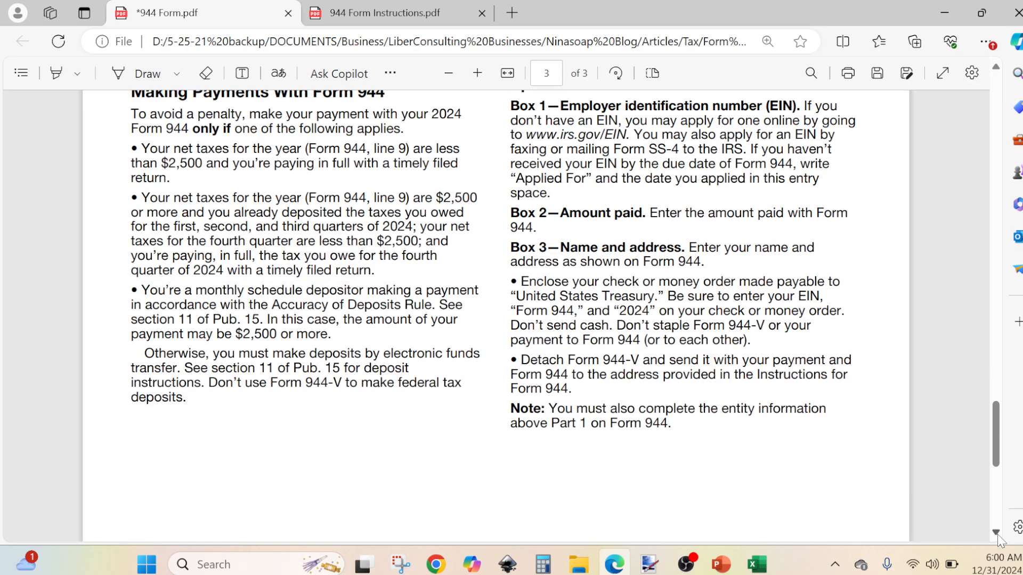
{"action": "left_click", "coordinate": [997, 534]}
{"action": "left_click", "coordinate": [997, 535]}
{"action": "left_click", "coordinate": [997, 535]}
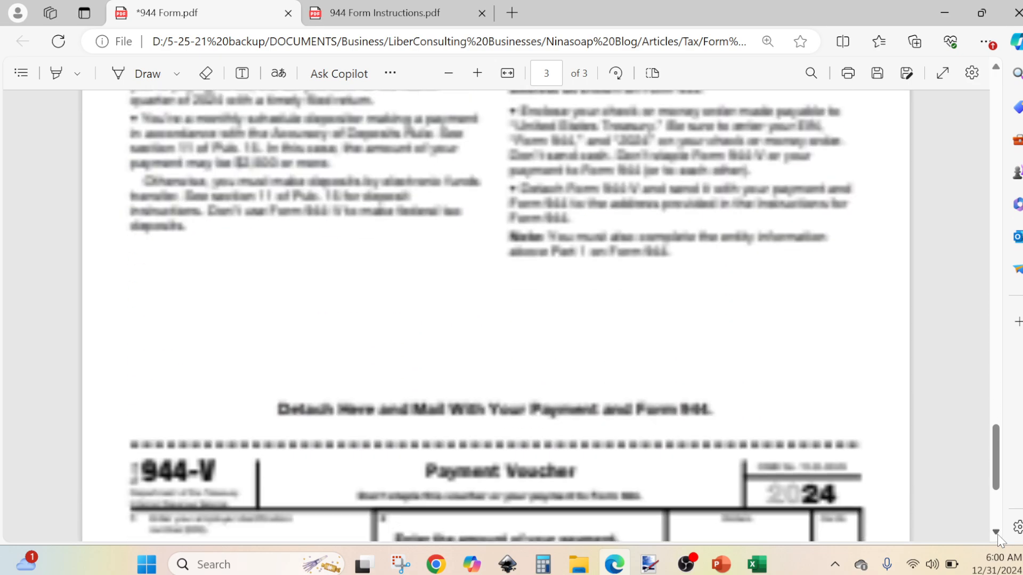
{"action": "left_click", "coordinate": [998, 535]}
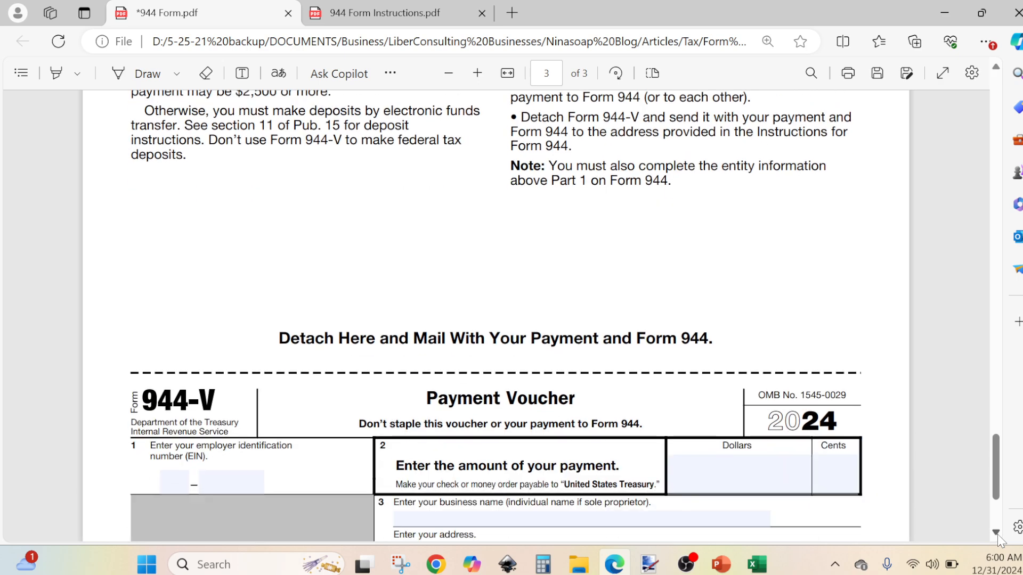
{"action": "left_click", "coordinate": [998, 534]}
{"action": "left_click", "coordinate": [997, 535]}
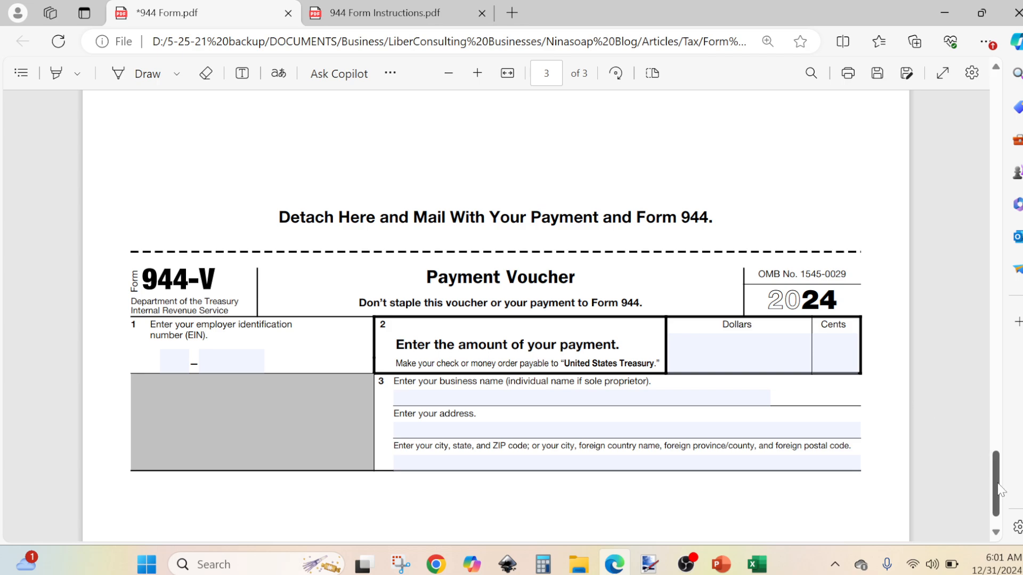
Step: Review the completed Part 2 and Part 1 entries on pages 2 and 1 of Form 944
{"action": "left_click_drag", "start_coordinate": [1000, 489], "coordinate": [990, 232]}
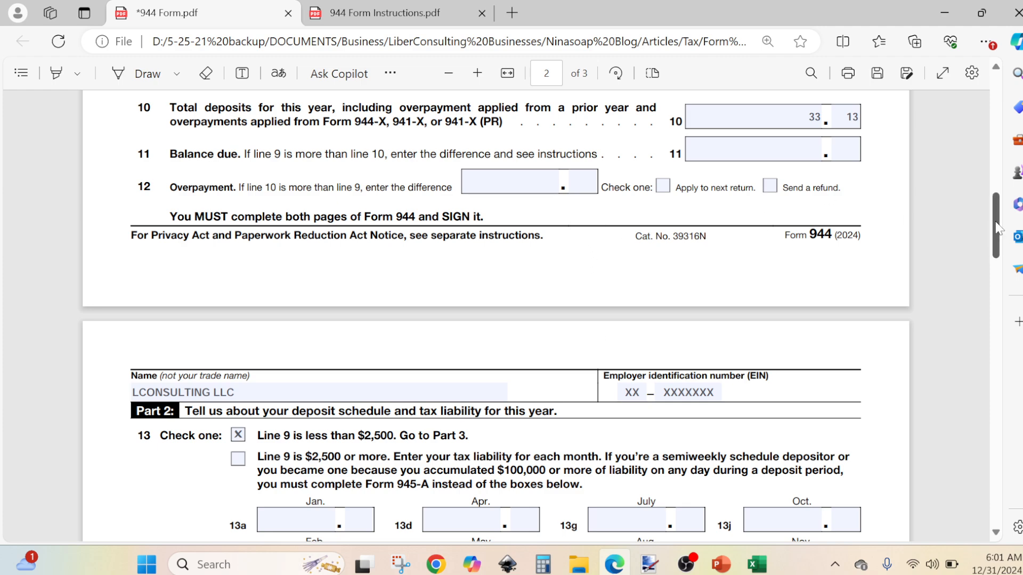
{"action": "left_click_drag", "start_coordinate": [999, 228], "coordinate": [991, 166]}
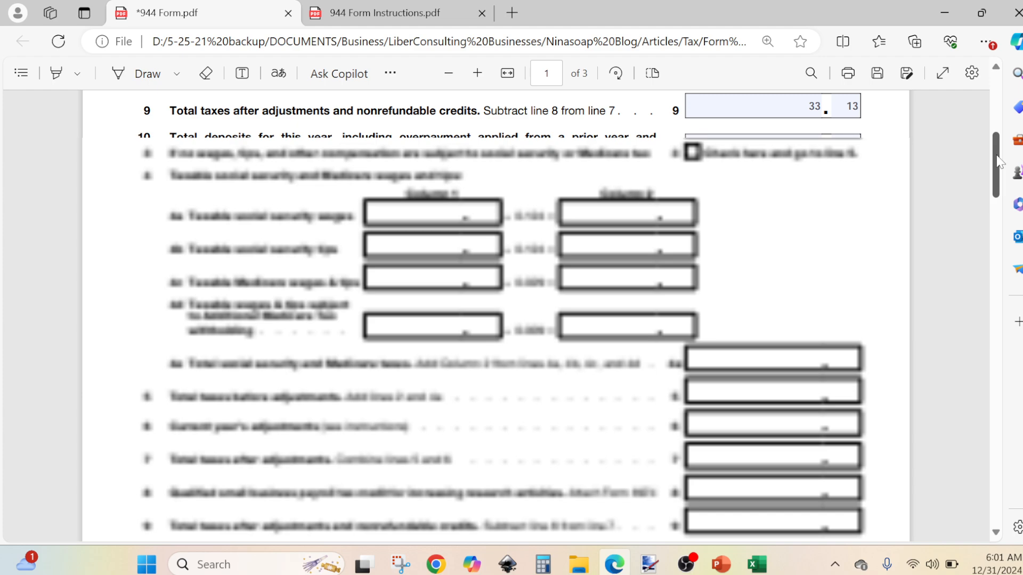
{"action": "scroll", "coordinate": [988, 219], "scroll_direction": "up", "scroll_amount": 10}
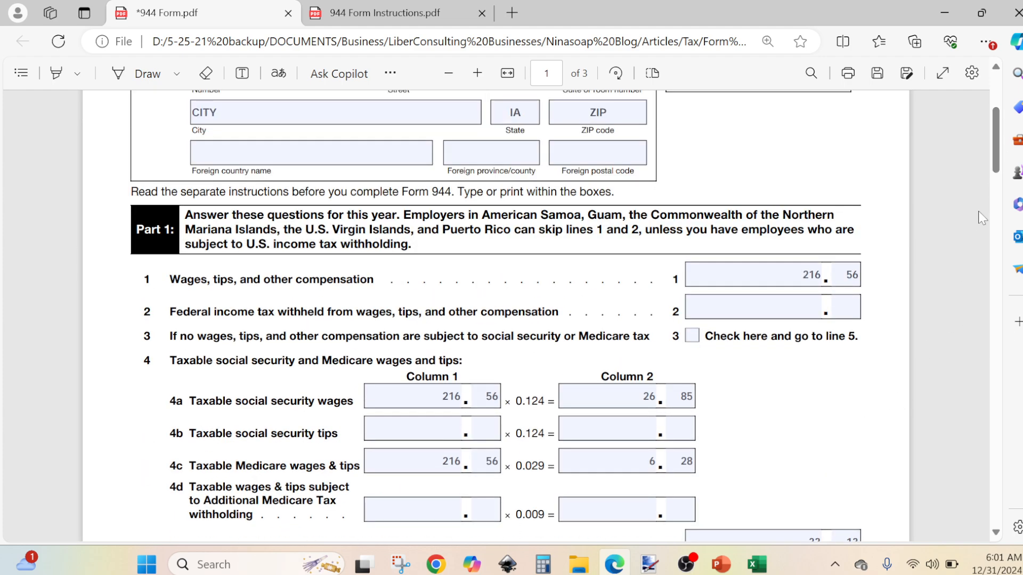
Step: Open the Form 944 Instructions document and go to page 6 with the mailing address table
{"action": "left_click", "coordinate": [396, 24]}
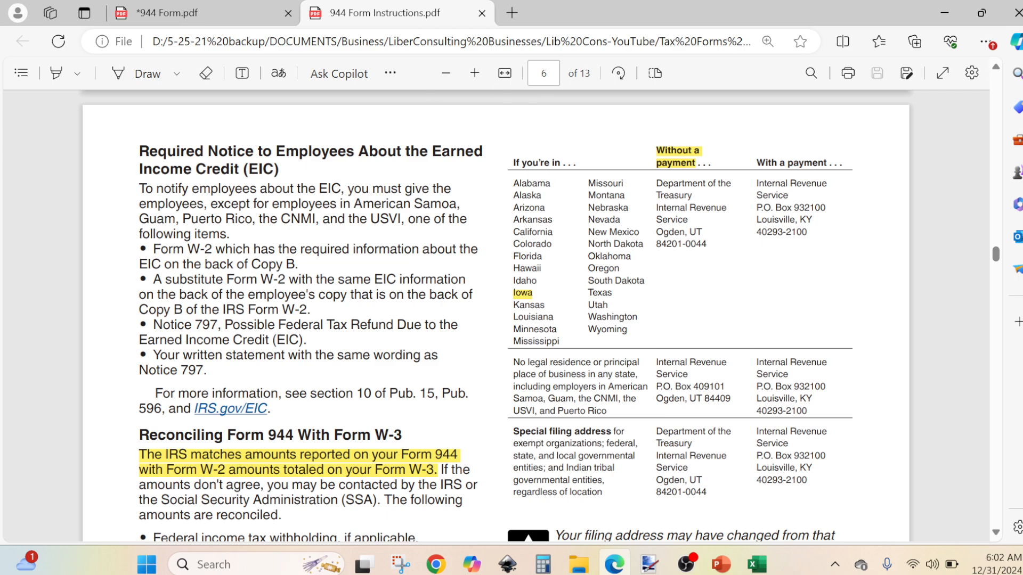
{"action": "left_click", "coordinate": [543, 73]}
{"action": "type", "text": "1"}
{"action": "key", "text": "Return"}
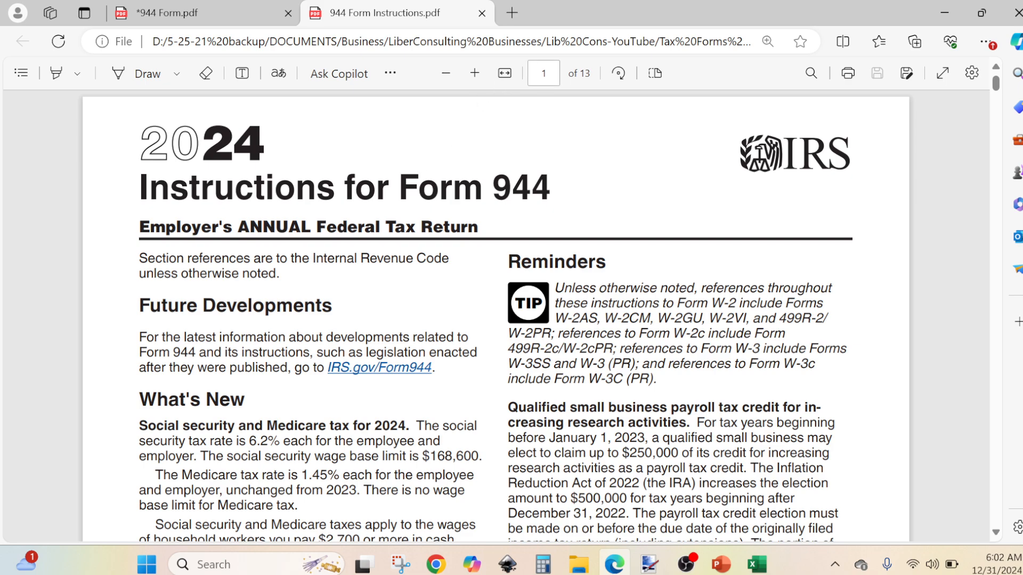
{"action": "left_click", "coordinate": [544, 73]}
{"action": "type", "text": "6"}
{"action": "key", "text": "Return"}
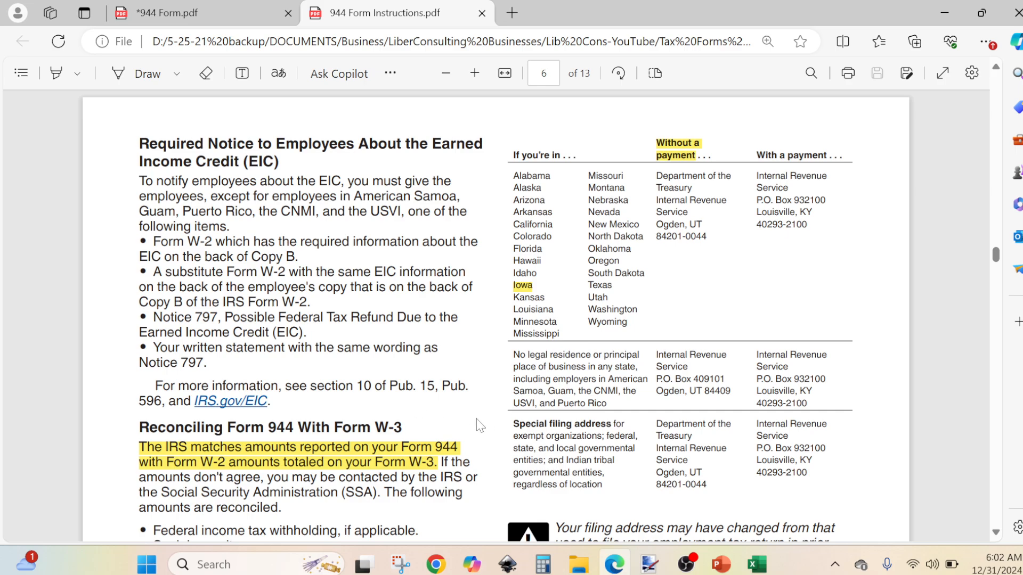
Step: Read the W-3 reconciliation, filing address and tax deposit guidance on page 6 of the instructions
{"action": "scroll", "coordinate": [479, 425], "scroll_direction": "down", "scroll_amount": 3}
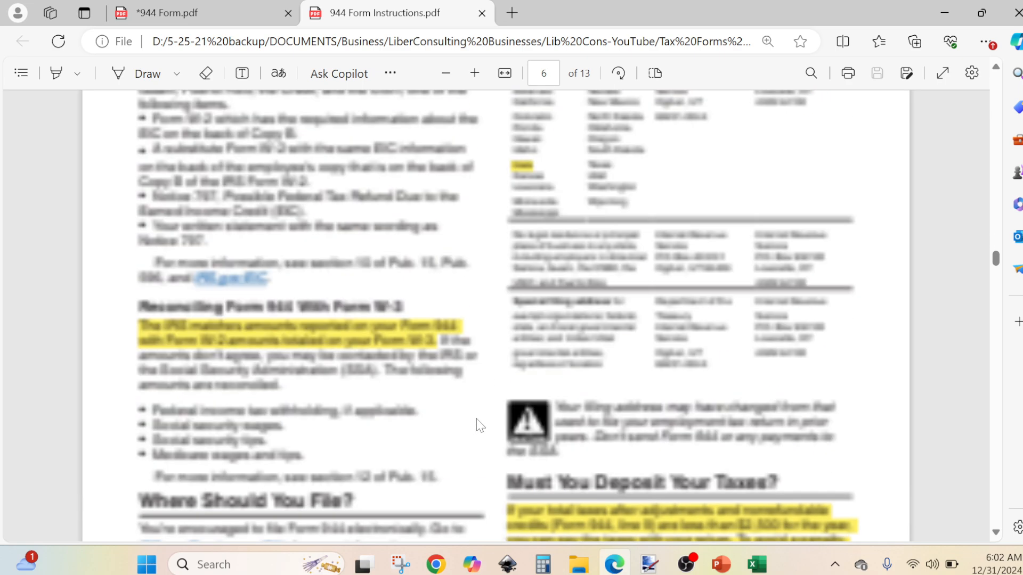
{"action": "scroll", "coordinate": [479, 425], "scroll_direction": "down", "scroll_amount": 3}
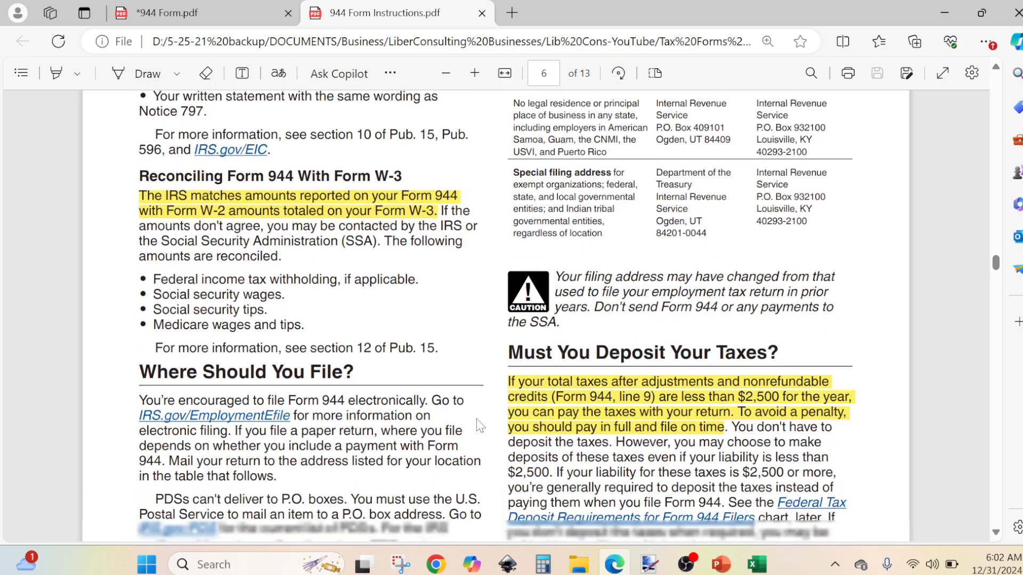
{"action": "scroll", "coordinate": [480, 424], "scroll_direction": "down", "scroll_amount": 3}
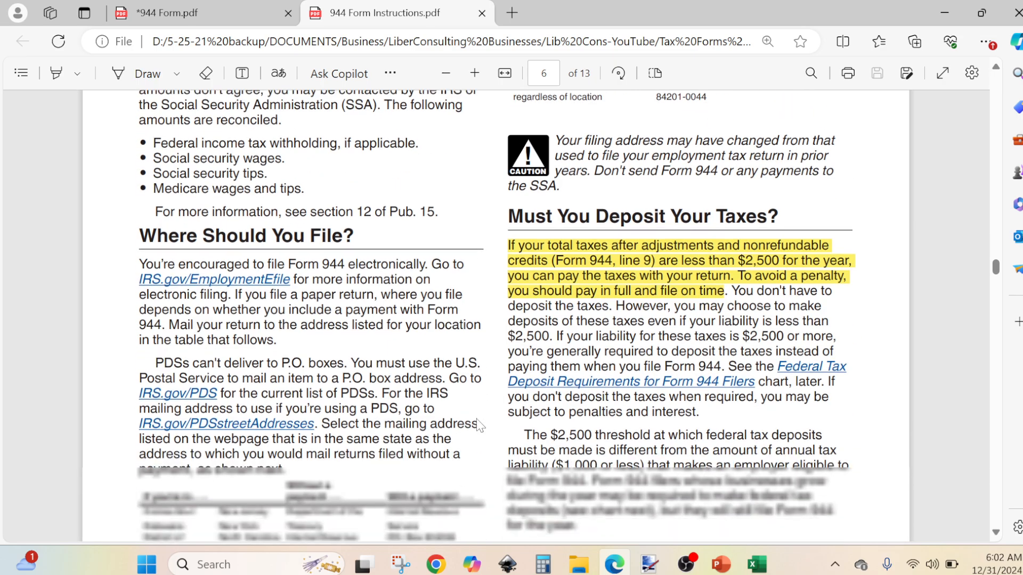
{"action": "scroll", "coordinate": [480, 425], "scroll_direction": "down", "scroll_amount": 3}
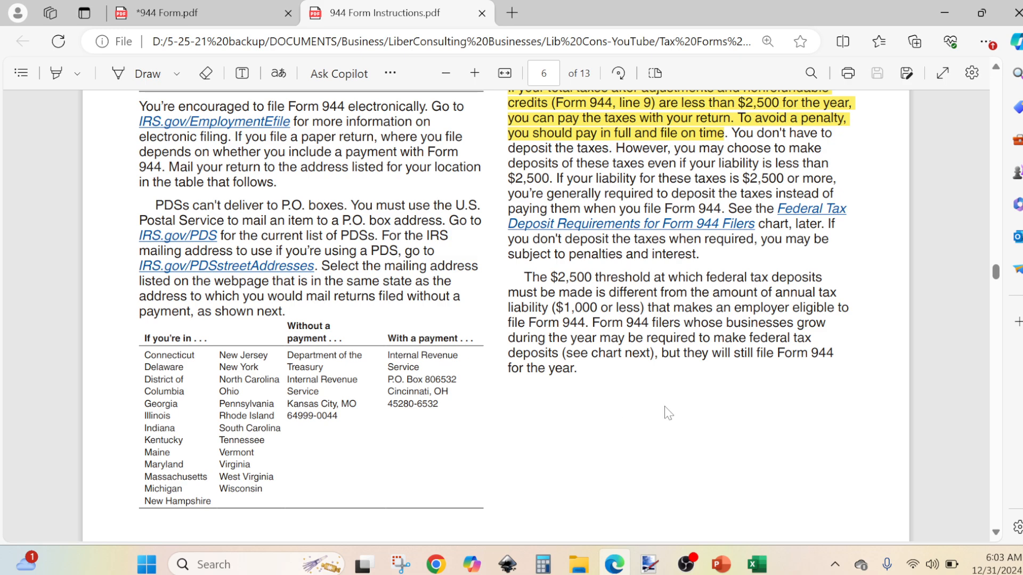
{"action": "scroll", "coordinate": [664, 483], "scroll_direction": "up", "scroll_amount": 3}
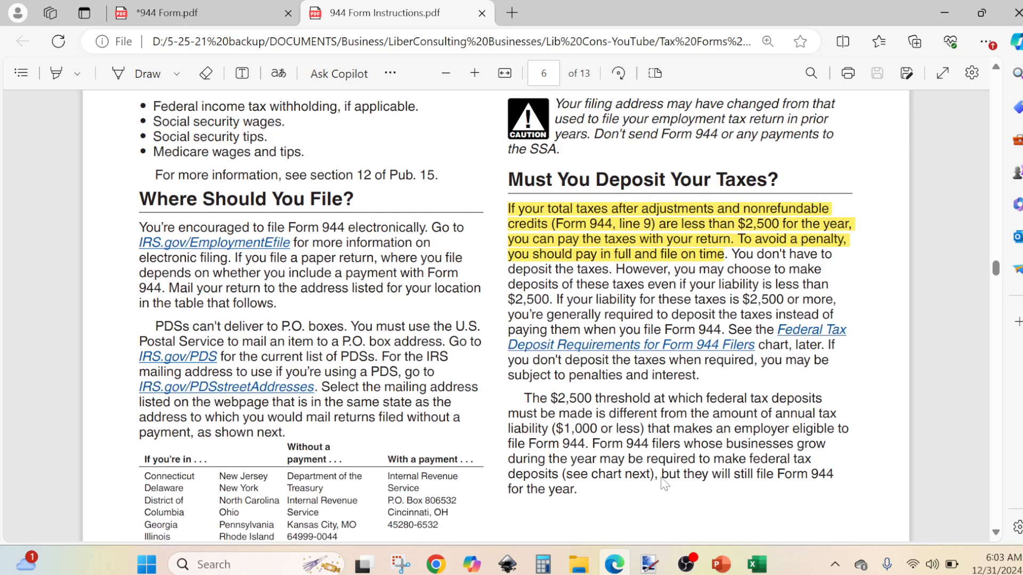
{"action": "scroll", "coordinate": [664, 484], "scroll_direction": "up", "scroll_amount": 3}
{"action": "scroll", "coordinate": [662, 483], "scroll_direction": "up", "scroll_amount": 3}
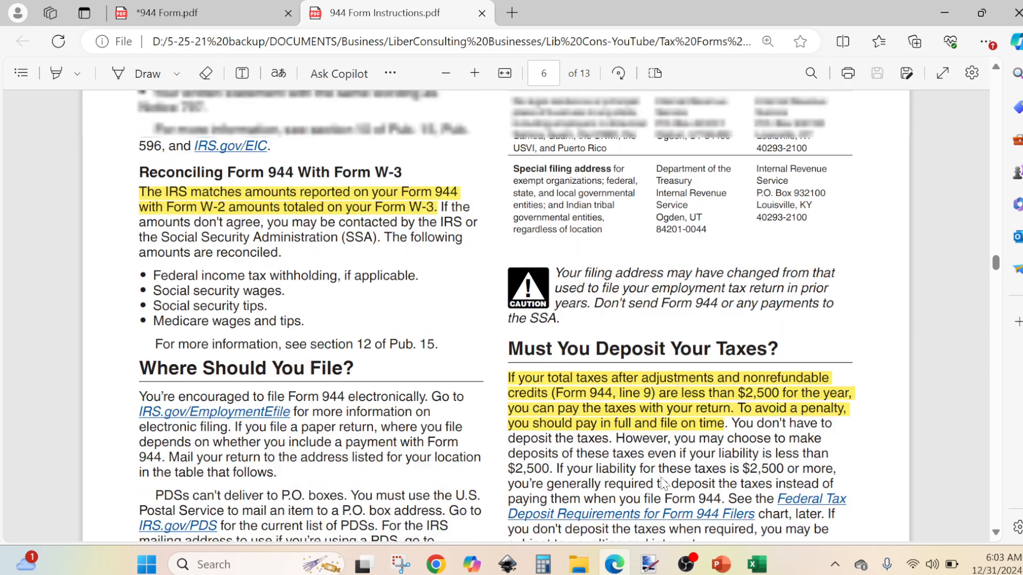
{"action": "scroll", "coordinate": [662, 484], "scroll_direction": "up", "scroll_amount": 3}
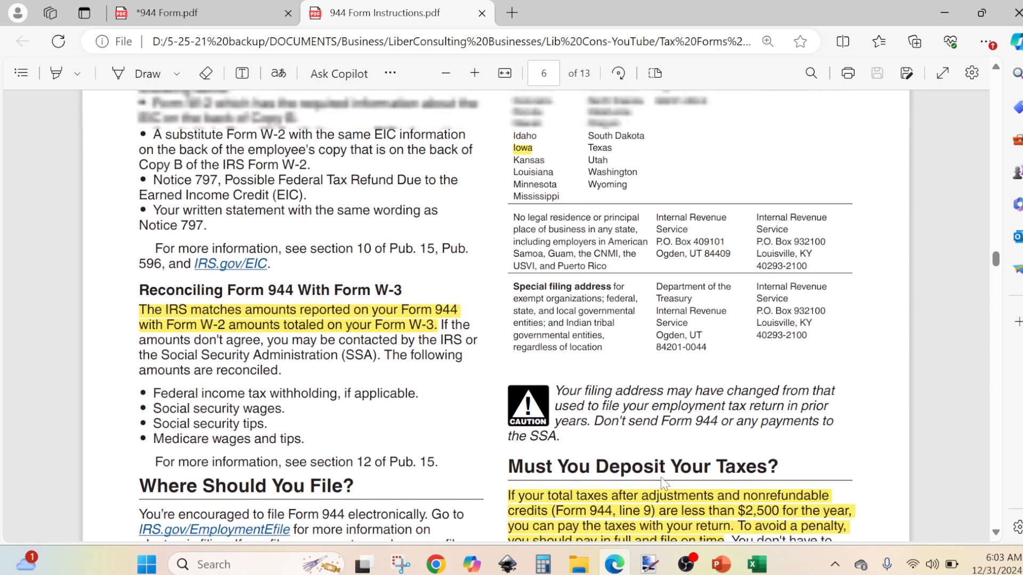
{"action": "scroll", "coordinate": [663, 483], "scroll_direction": "up", "scroll_amount": 2}
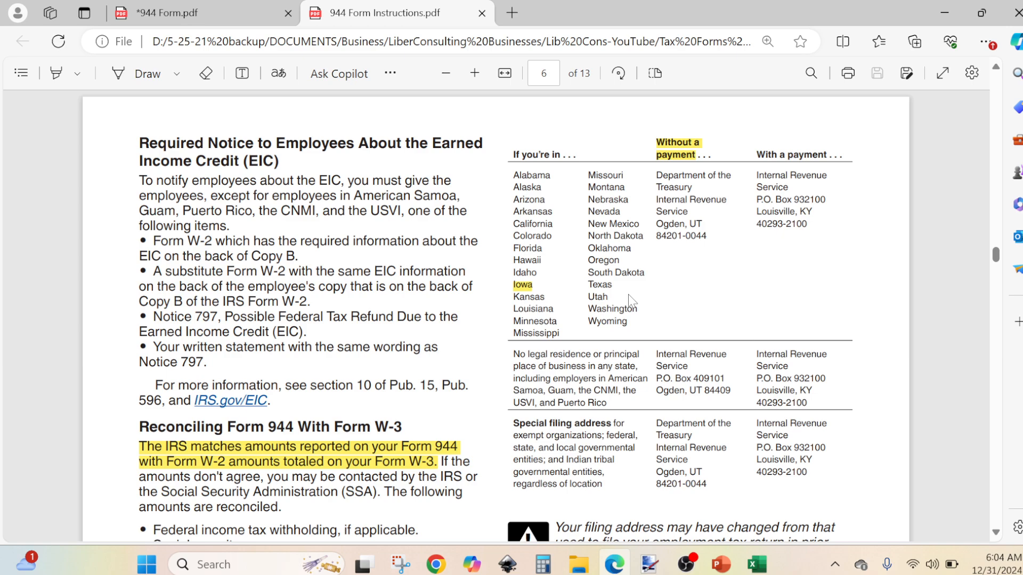
{"action": "left_click", "coordinate": [995, 532]}
{"action": "left_click", "coordinate": [995, 533]}
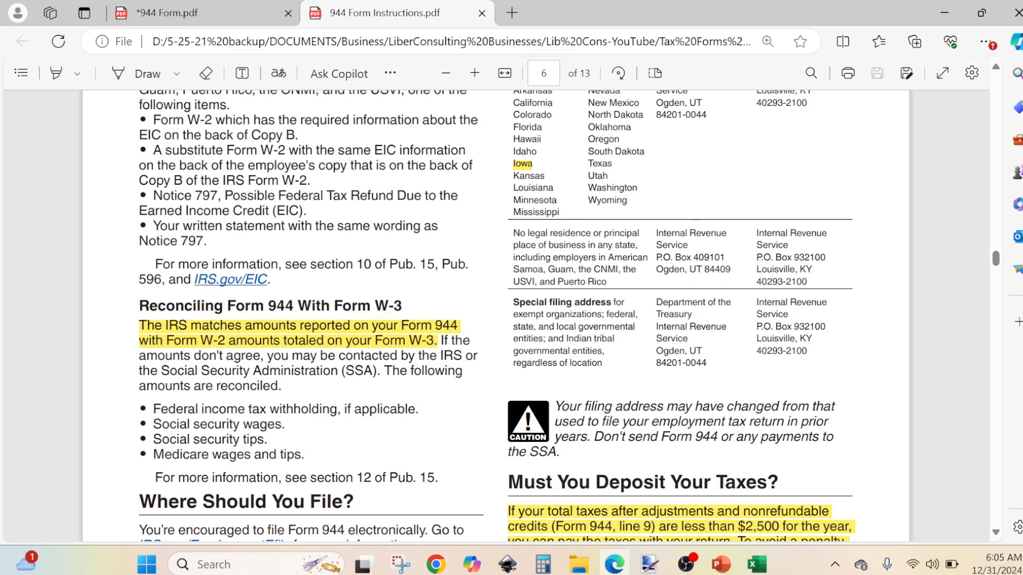
Step: Compare the wage and tax entries in Part 1 of the form with the page 6 reconciliation guidance
{"action": "left_click", "coordinate": [155, 5]}
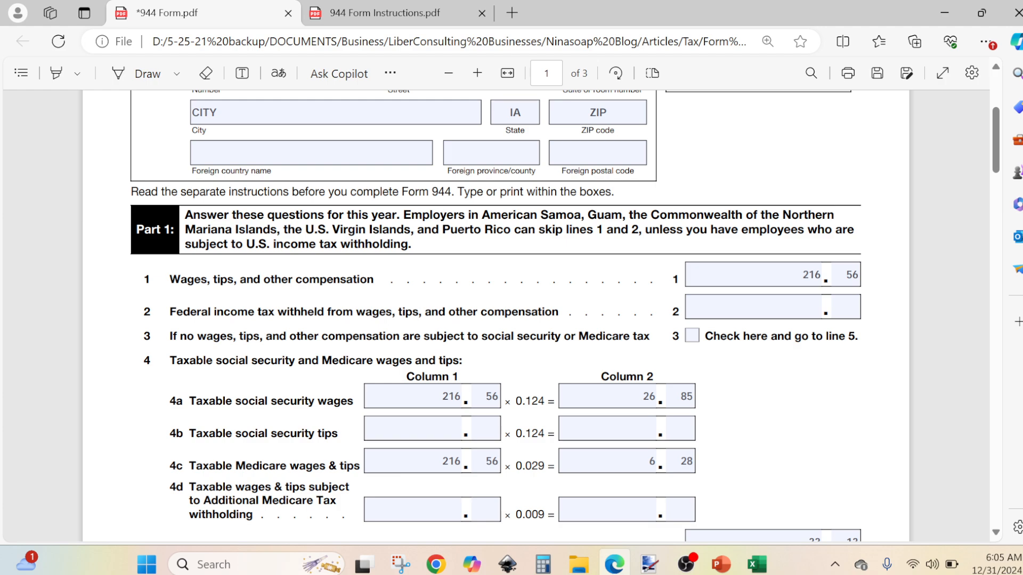
{"action": "left_click", "coordinate": [366, 8]}
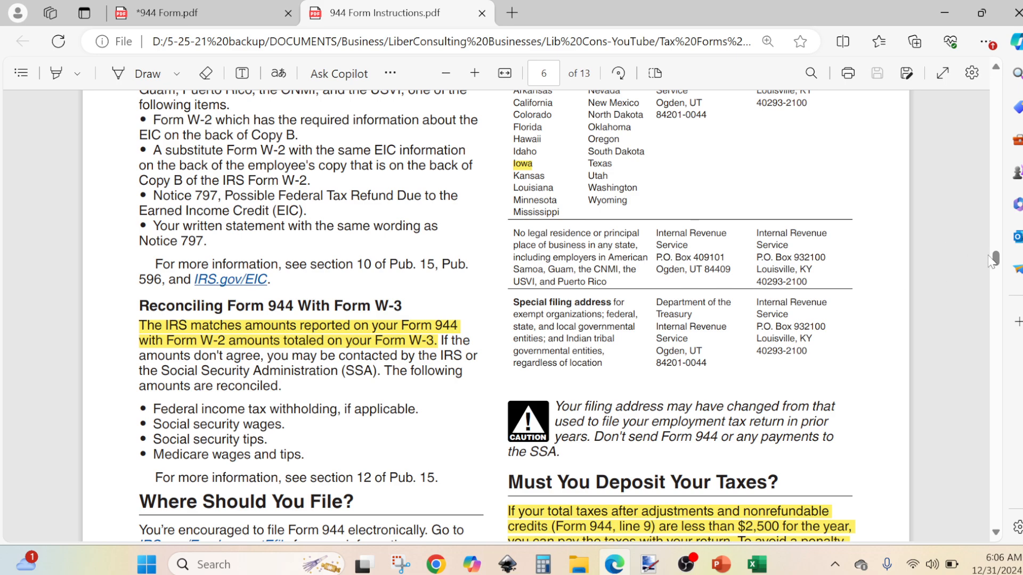
{"action": "left_click", "coordinate": [996, 533]}
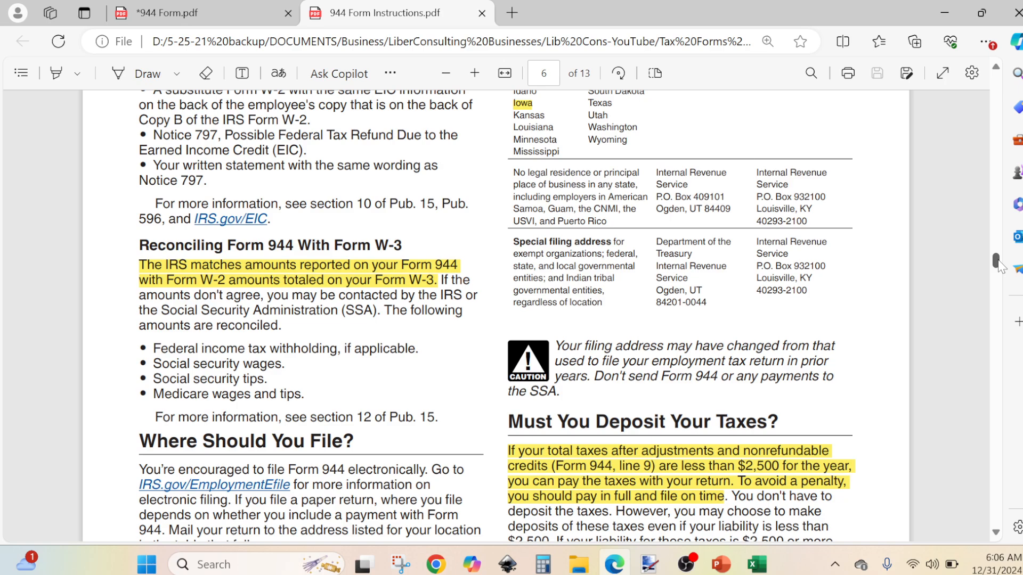
{"action": "left_click_drag", "start_coordinate": [998, 267], "coordinate": [1000, 270]}
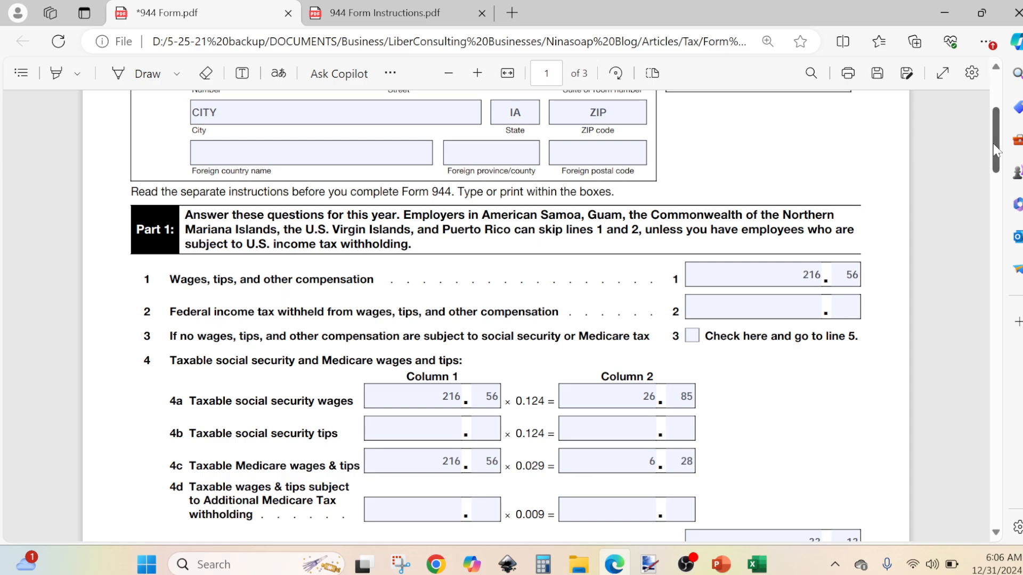
Step: Review Parts 3 to 5 on page 2 of the form and return to the start of page 1
{"action": "left_click_drag", "start_coordinate": [1000, 151], "coordinate": [998, 288]}
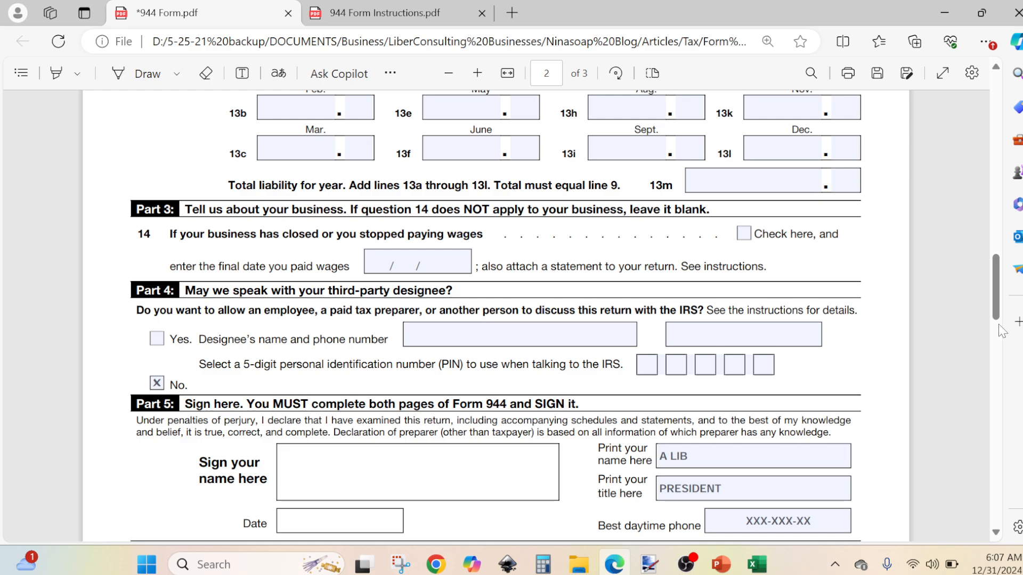
{"action": "left_click", "coordinate": [722, 566]}
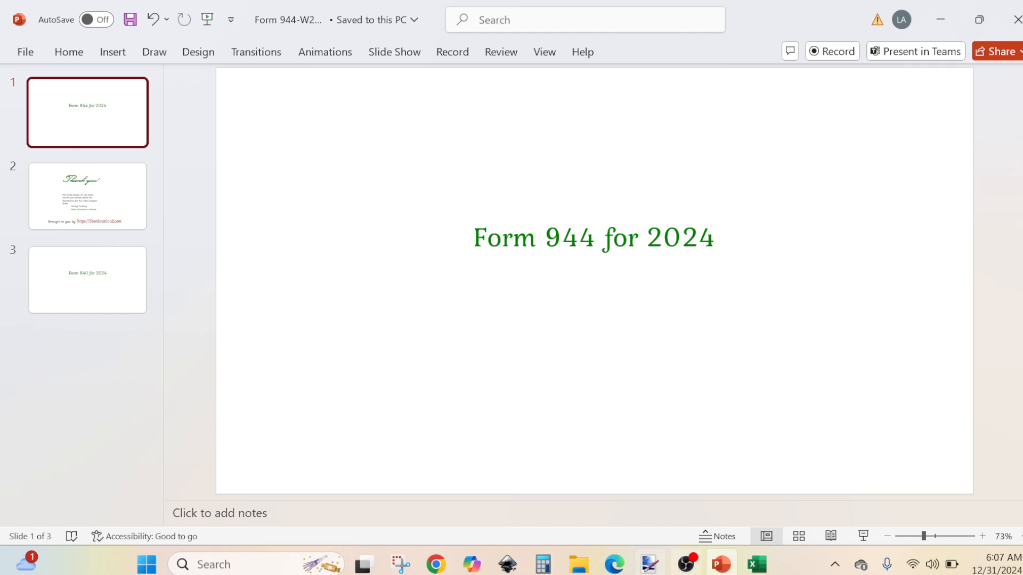
{"action": "left_click", "coordinate": [614, 564]}
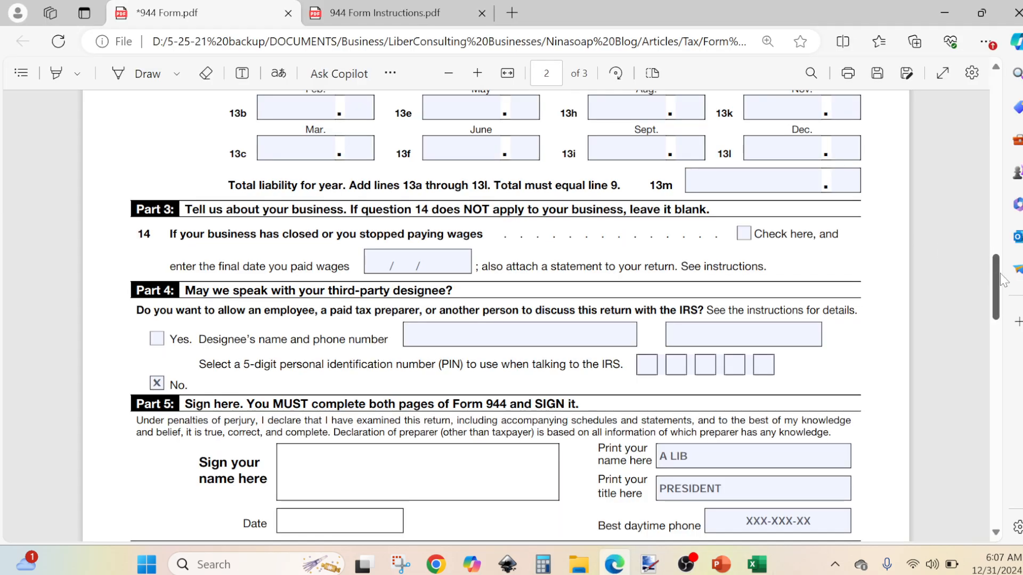
{"action": "left_click_drag", "start_coordinate": [1000, 281], "coordinate": [973, 86]}
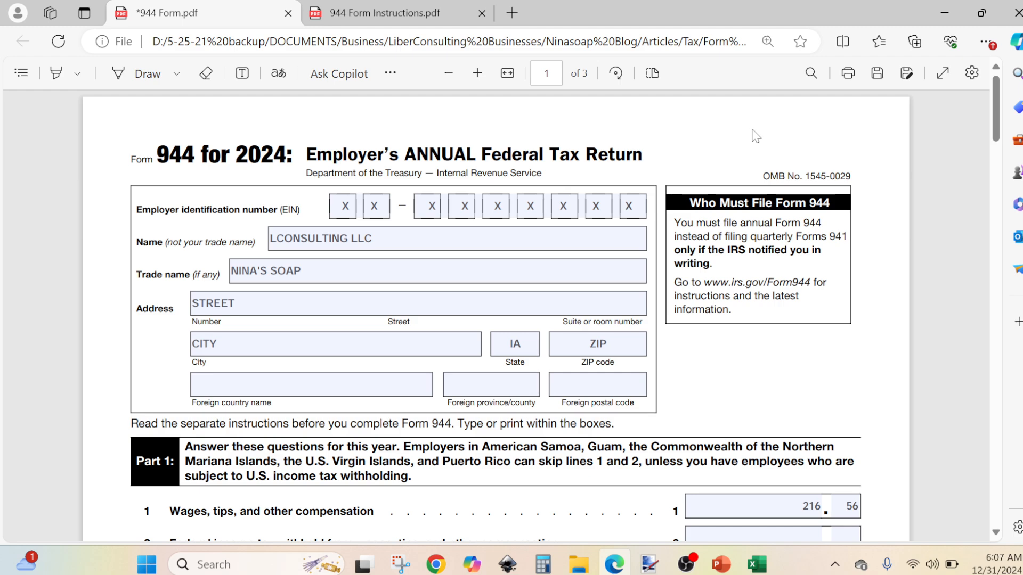
Step: Switch to PowerPoint, delete the video playlist text box from the "Thank you!" slide, and return to the form in Edge
{"action": "left_click", "coordinate": [721, 564]}
{"action": "left_click", "coordinate": [94, 183]}
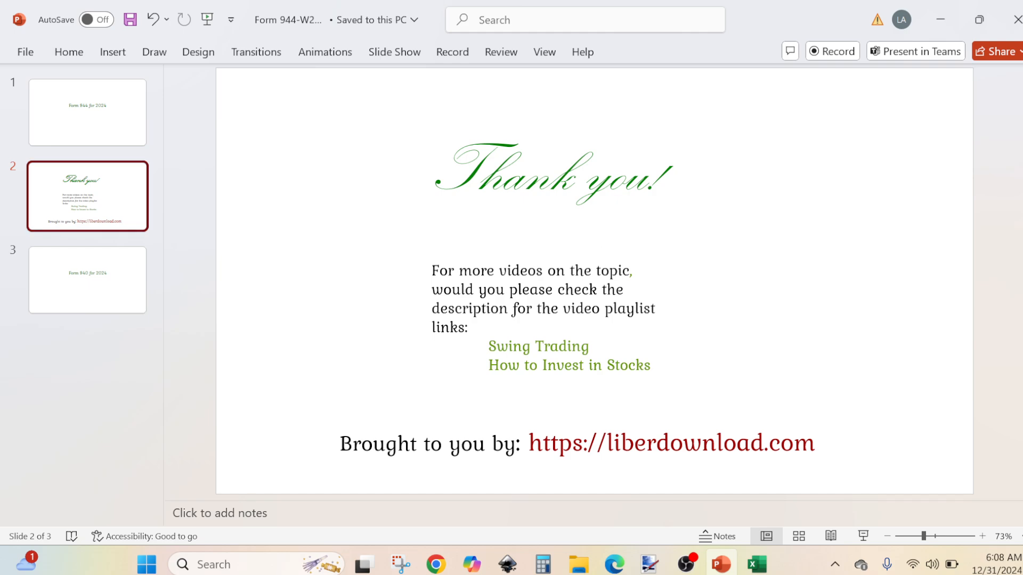
{"action": "left_click", "coordinate": [550, 309]}
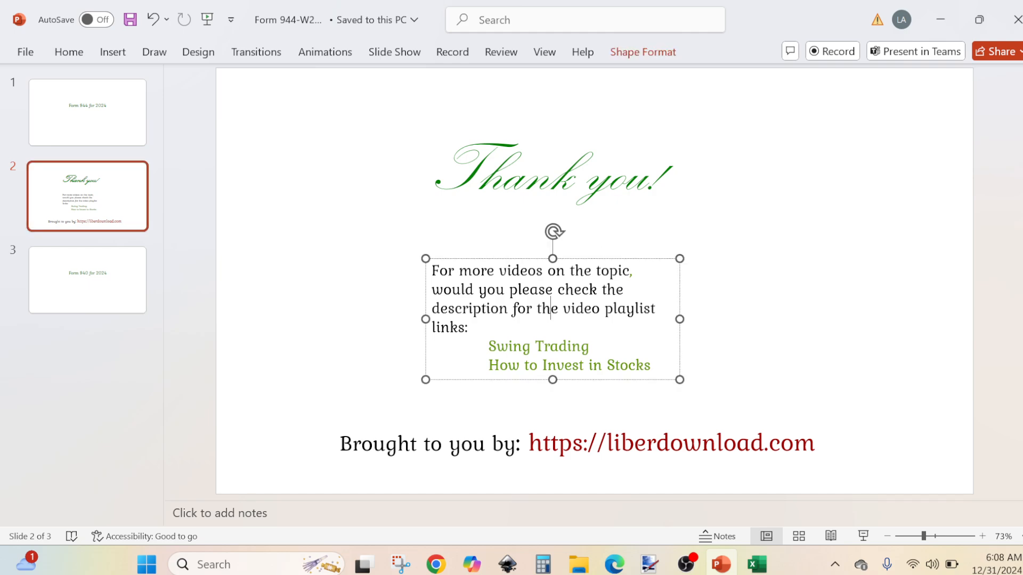
{"action": "left_click", "coordinate": [499, 259]}
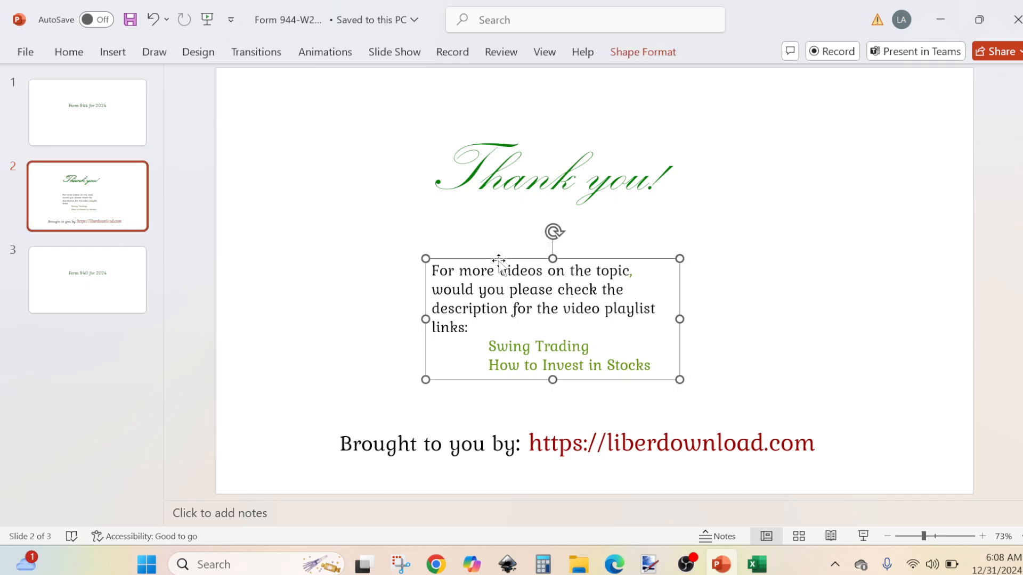
{"action": "key", "text": "Delete"}
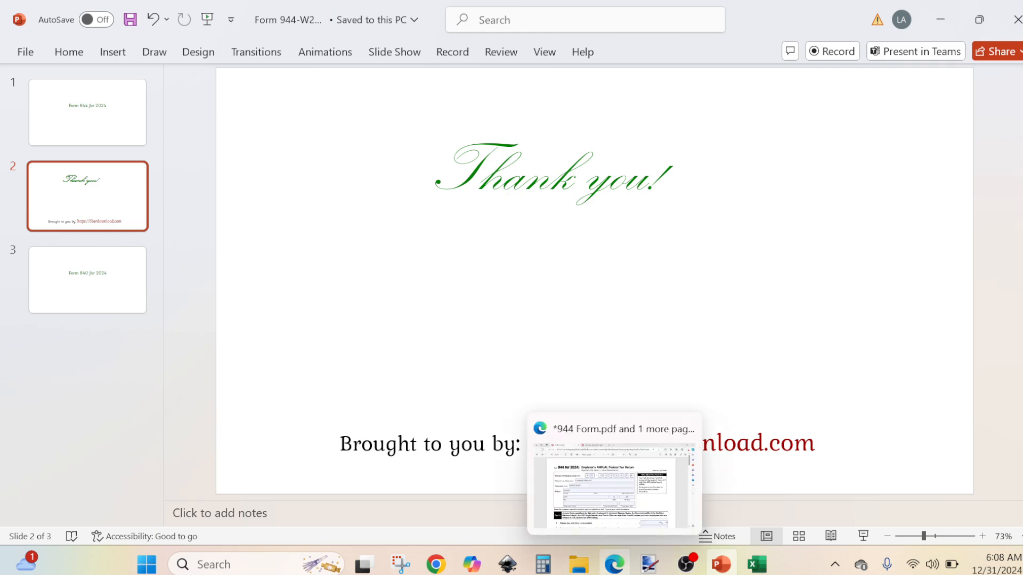
{"action": "left_click", "coordinate": [618, 566]}
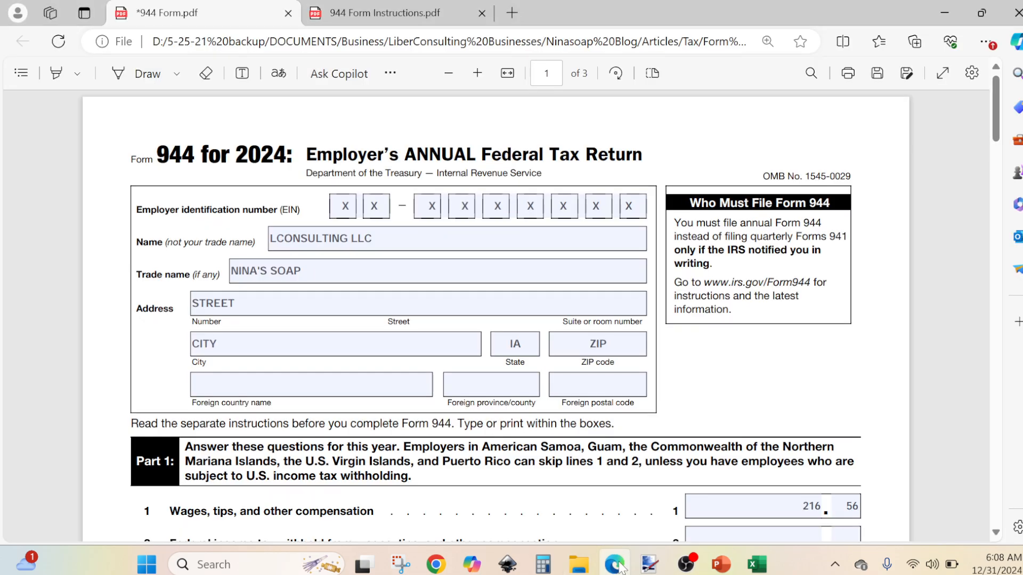
Step: Return to page 5 of the Form 944 instructions and read the filing deadline, EIN and form completion guidance
{"action": "left_click", "coordinate": [619, 566]}
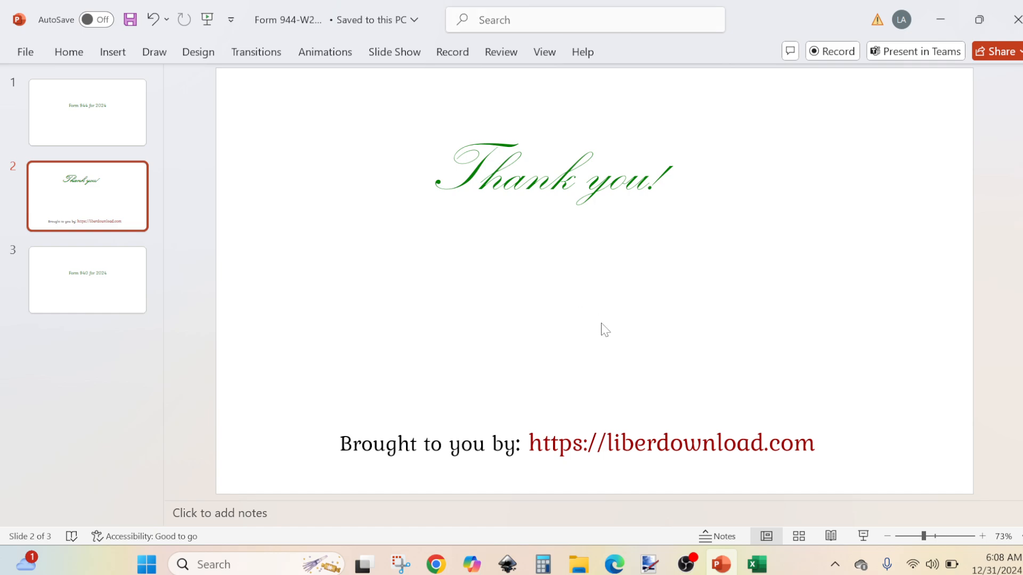
{"action": "left_click", "coordinate": [618, 565]}
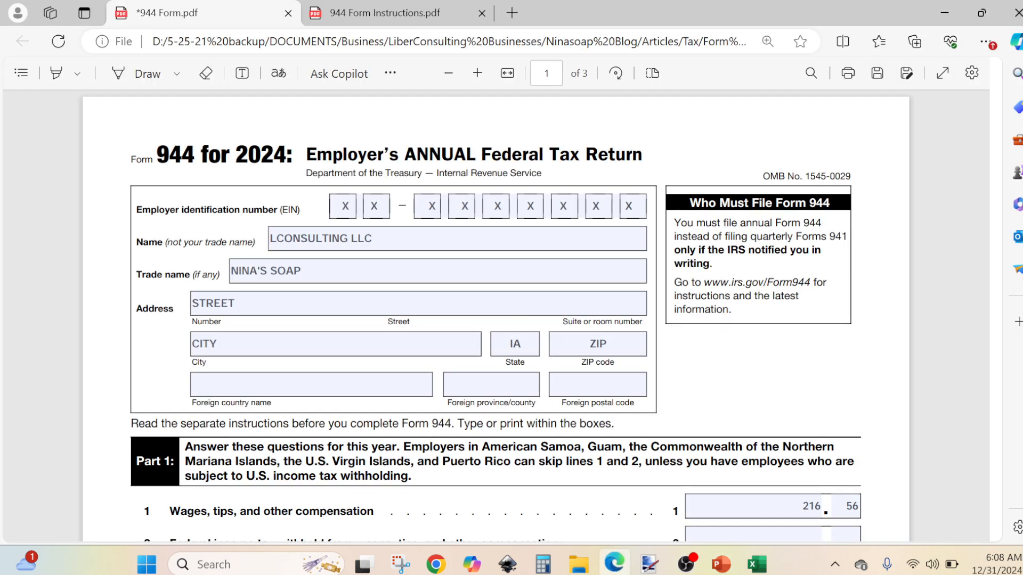
{"action": "left_click", "coordinate": [394, 16]}
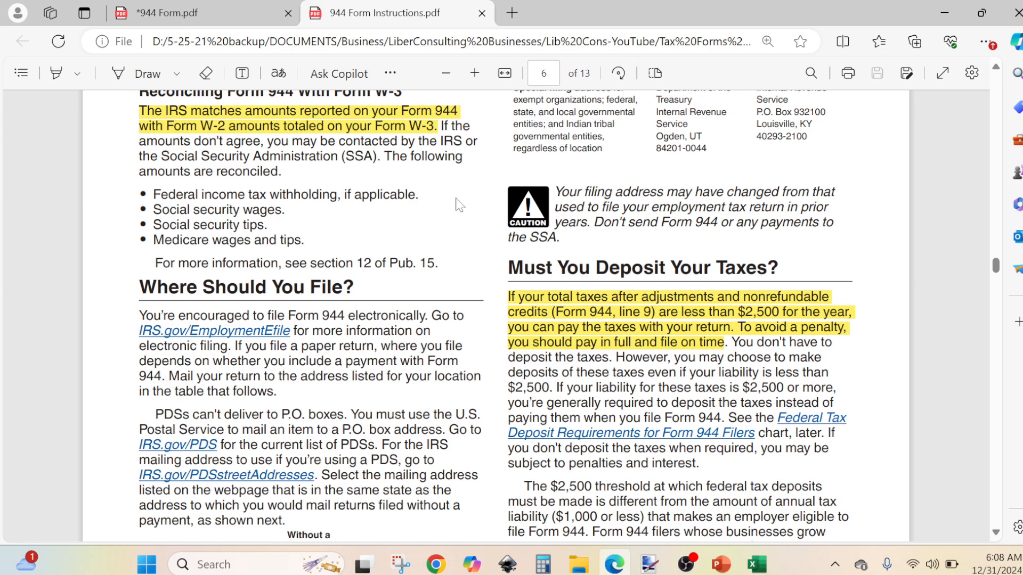
{"action": "scroll", "coordinate": [459, 204], "scroll_direction": "up", "scroll_amount": 3}
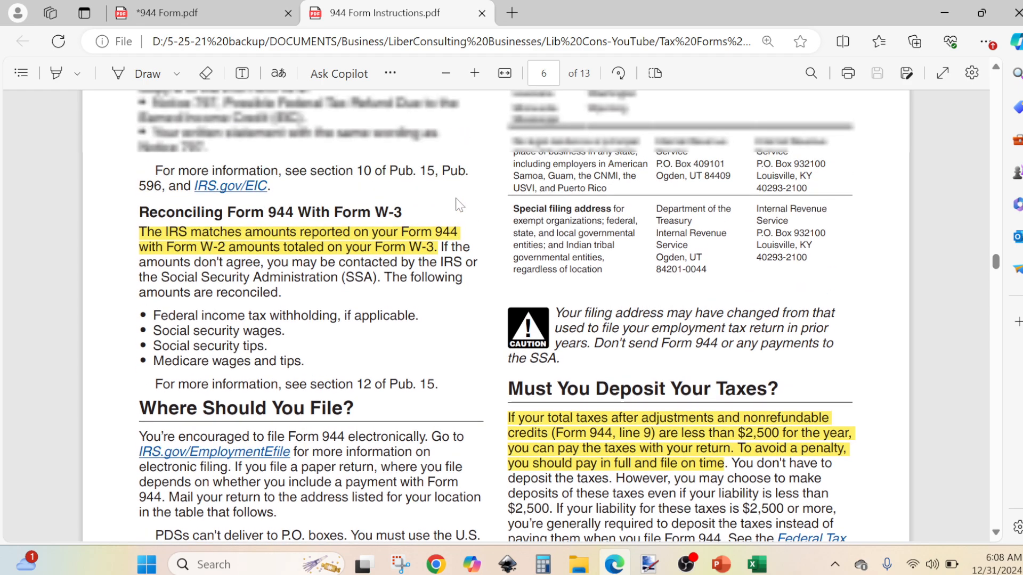
{"action": "scroll", "coordinate": [459, 204], "scroll_direction": "up", "scroll_amount": 2}
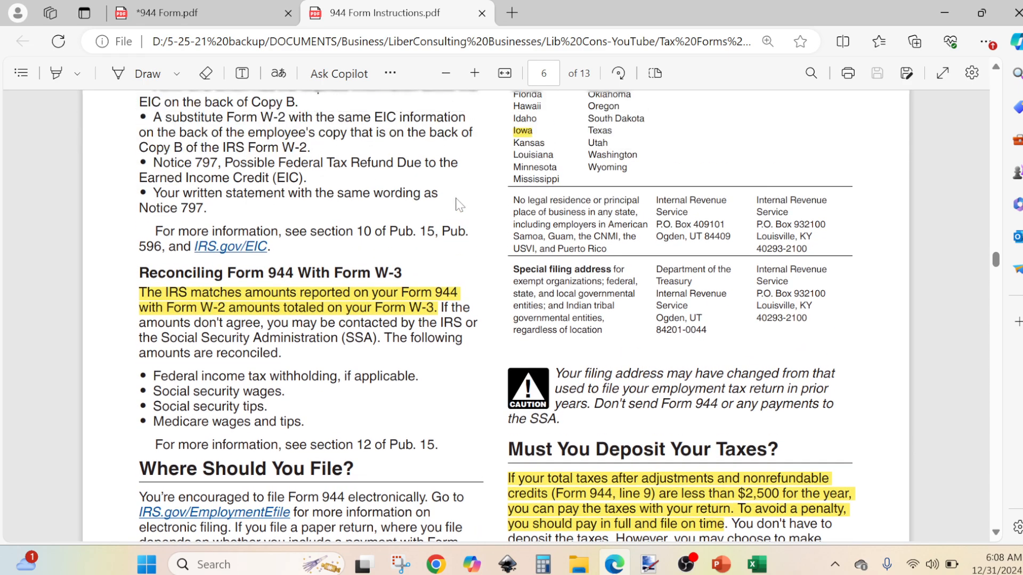
{"action": "scroll", "coordinate": [459, 204], "scroll_direction": "up", "scroll_amount": 5}
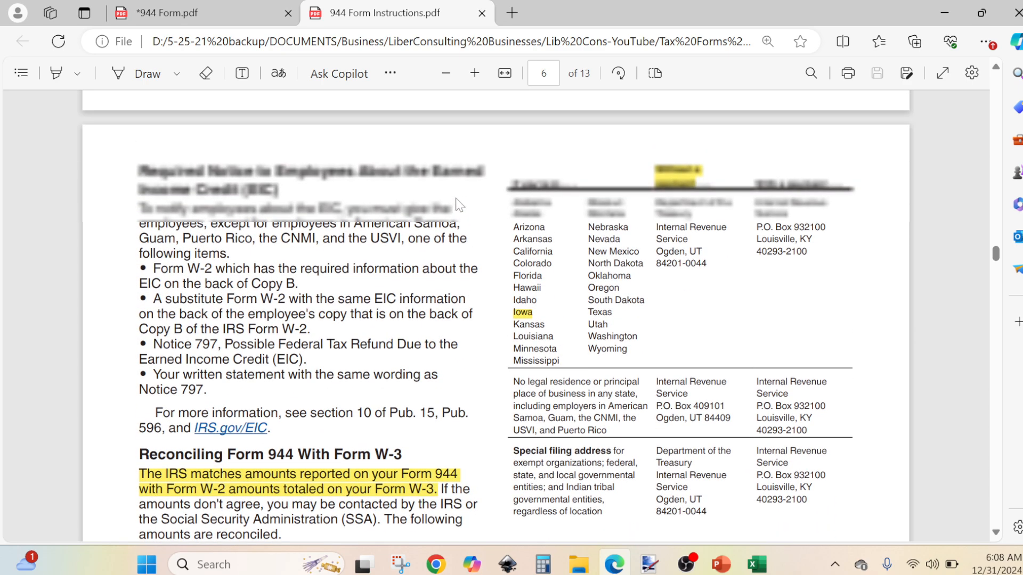
{"action": "scroll", "coordinate": [460, 204], "scroll_direction": "up", "scroll_amount": 5}
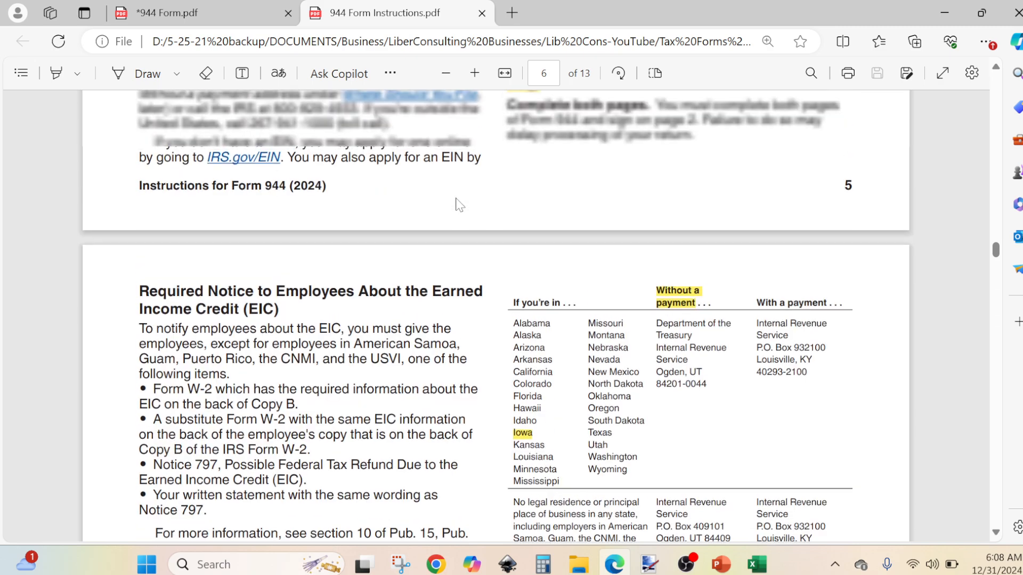
{"action": "scroll", "coordinate": [457, 204], "scroll_direction": "up", "scroll_amount": 3}
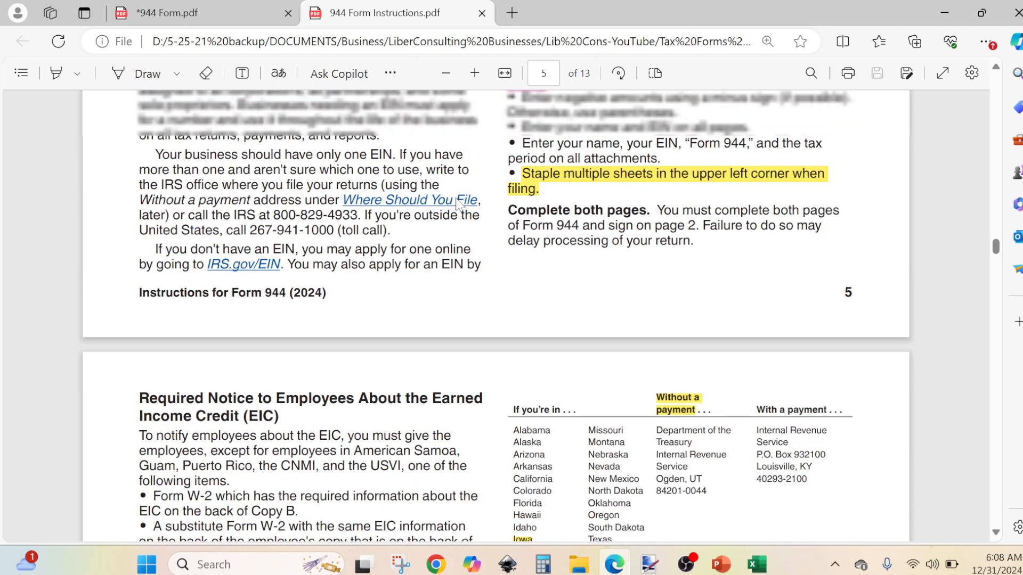
{"action": "scroll", "coordinate": [459, 204], "scroll_direction": "up", "scroll_amount": 2}
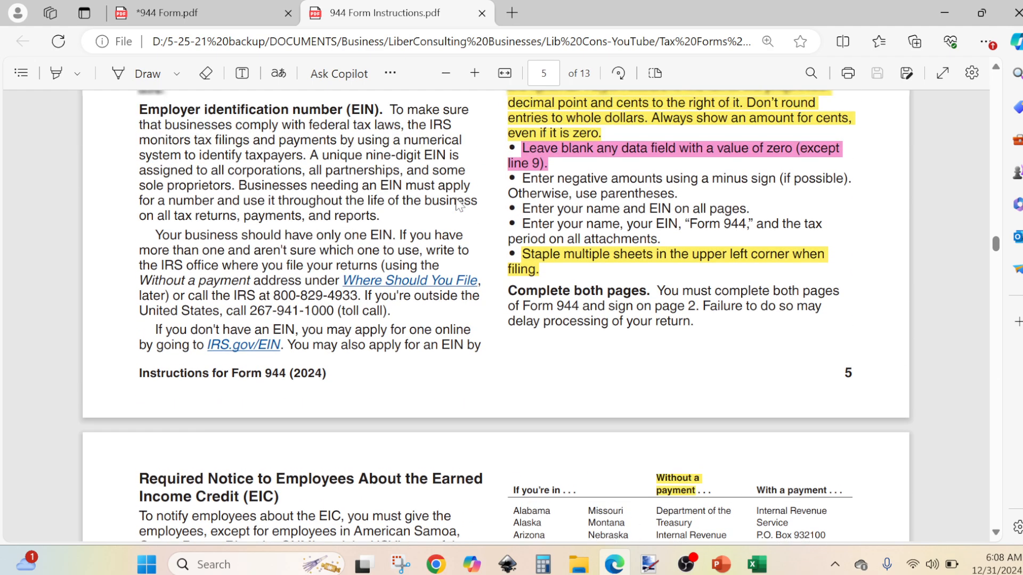
{"action": "scroll", "coordinate": [459, 204], "scroll_direction": "up", "scroll_amount": 3}
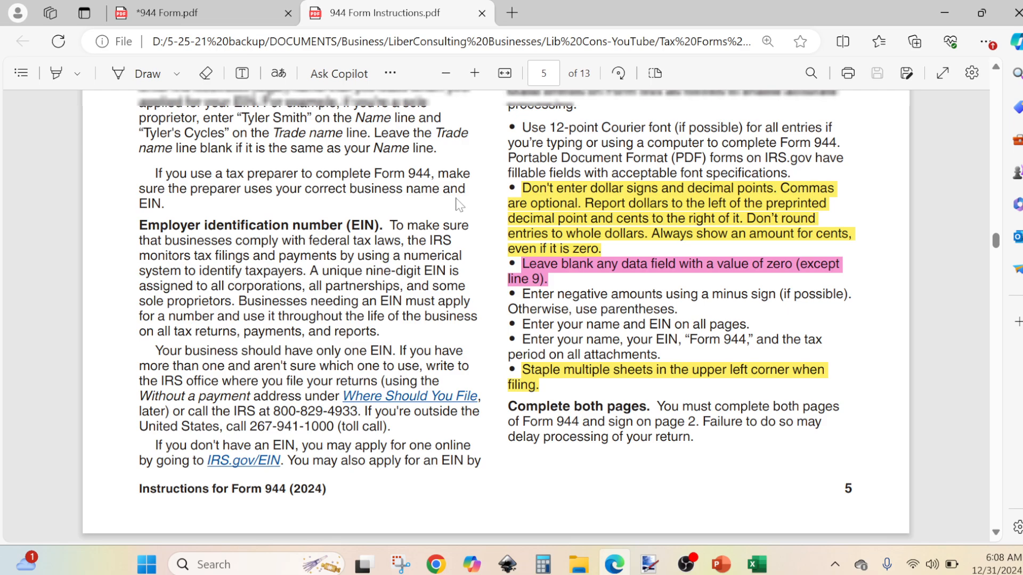
{"action": "scroll", "coordinate": [459, 204], "scroll_direction": "up", "scroll_amount": 2}
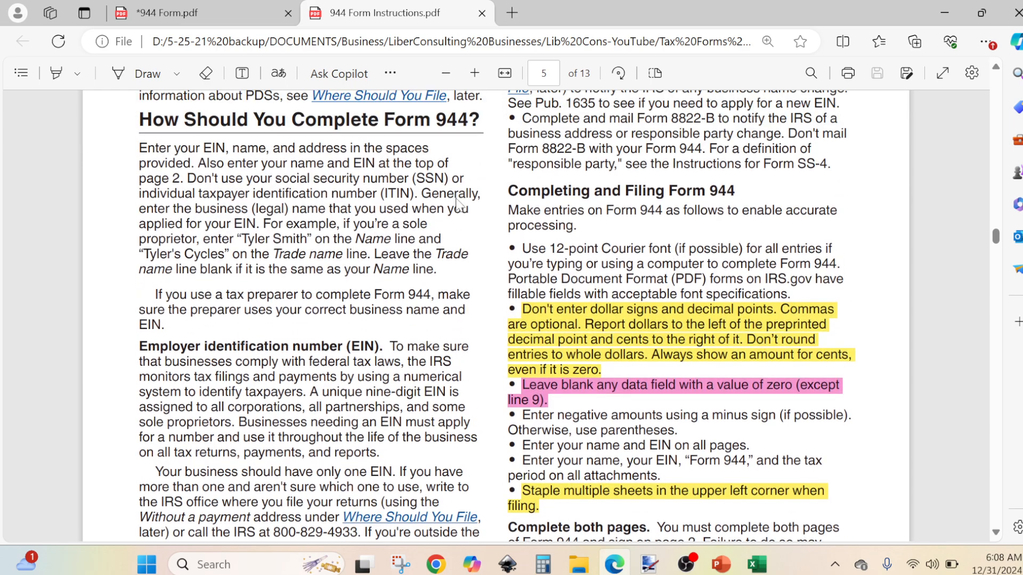
{"action": "scroll", "coordinate": [459, 204], "scroll_direction": "up", "scroll_amount": 1}
{"action": "scroll", "coordinate": [459, 204], "scroll_direction": "up", "scroll_amount": 2}
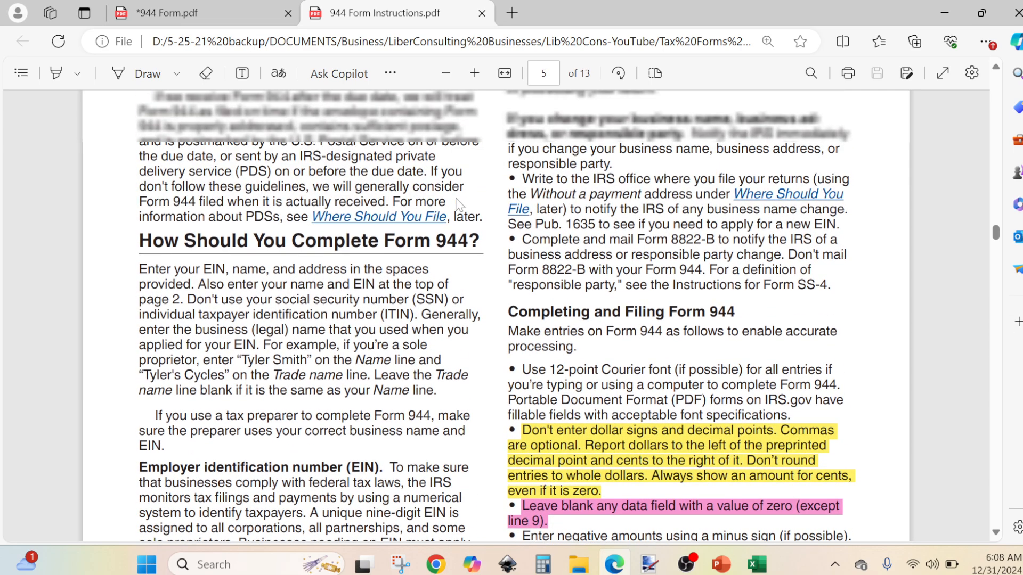
{"action": "scroll", "coordinate": [459, 204], "scroll_direction": "up", "scroll_amount": 1}
{"action": "scroll", "coordinate": [459, 204], "scroll_direction": "up", "scroll_amount": 1}
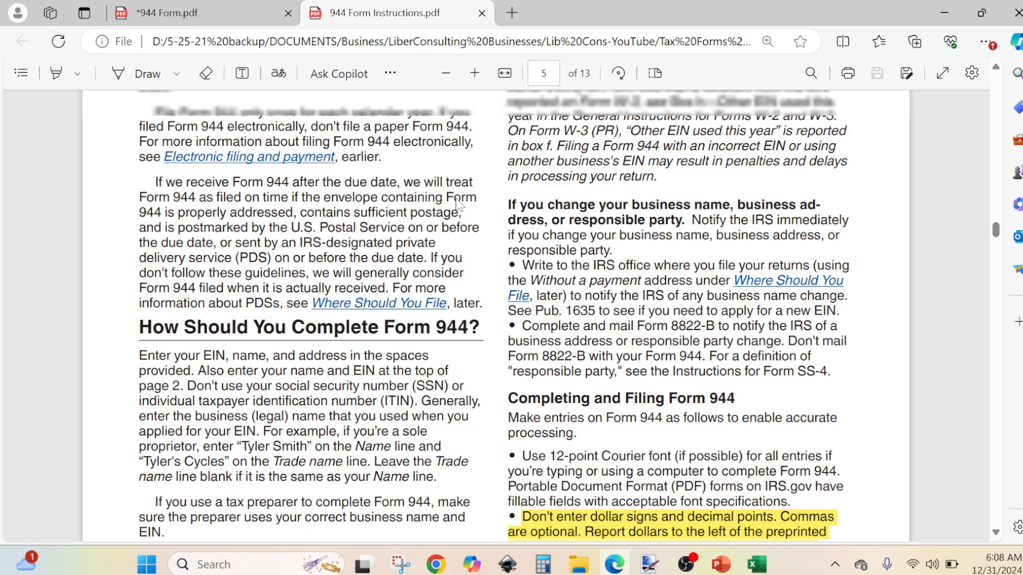
{"action": "scroll", "coordinate": [459, 204], "scroll_direction": "up", "scroll_amount": 1}
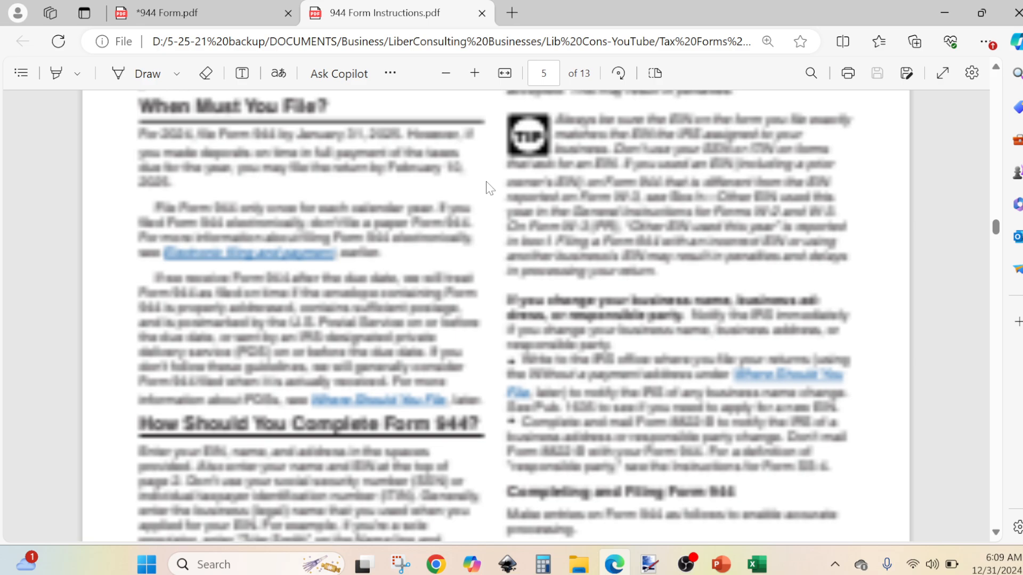
{"action": "scroll", "coordinate": [489, 187], "scroll_direction": "up", "scroll_amount": 1}
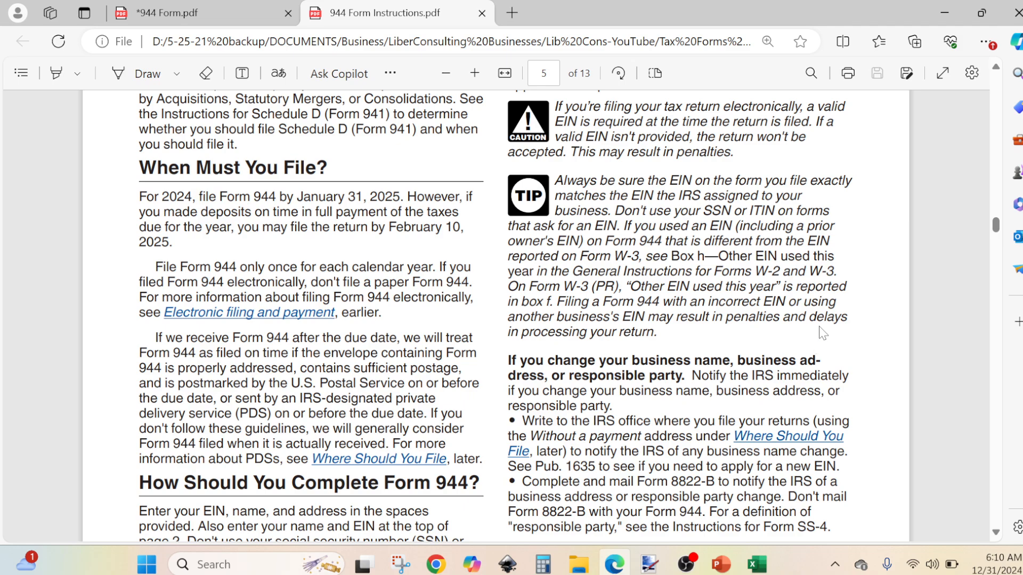
Step: Switch to the IRS website in Chrome, look at its payment options, and clear the text selection in the 944 search results
{"action": "left_click", "coordinate": [437, 565]}
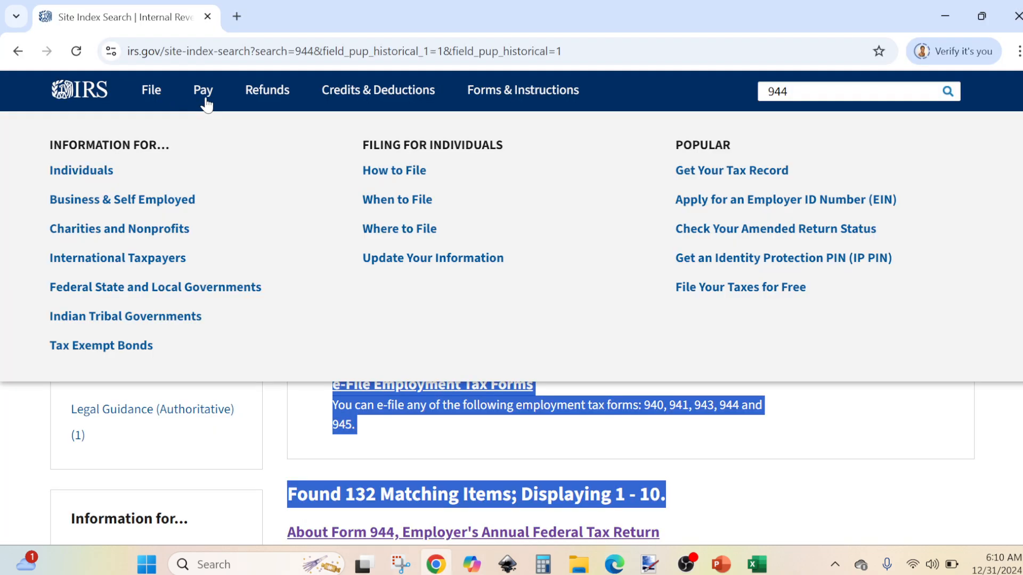
{"action": "mouse_move", "coordinate": [204, 99]}
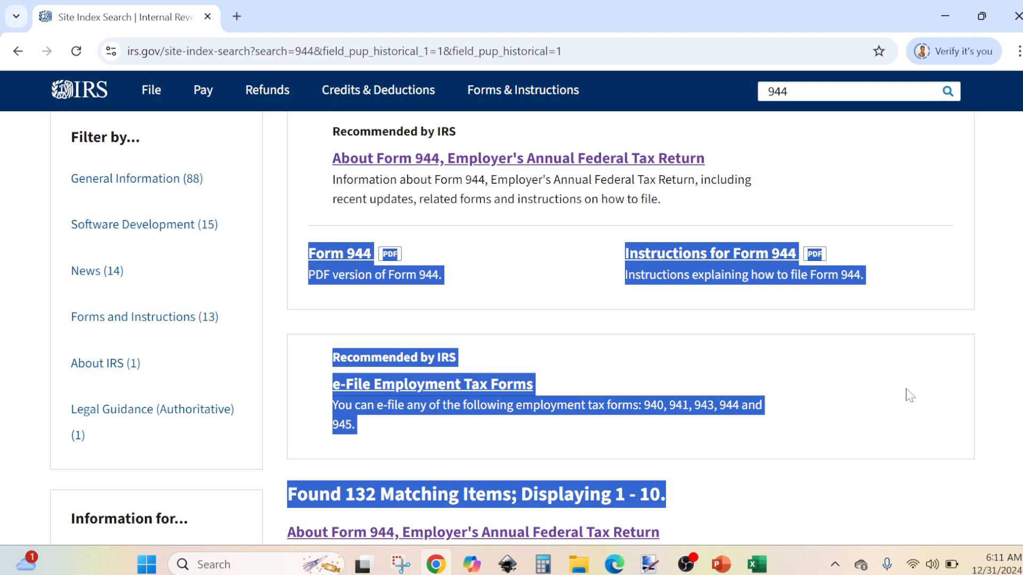
{"action": "left_click", "coordinate": [1004, 464]}
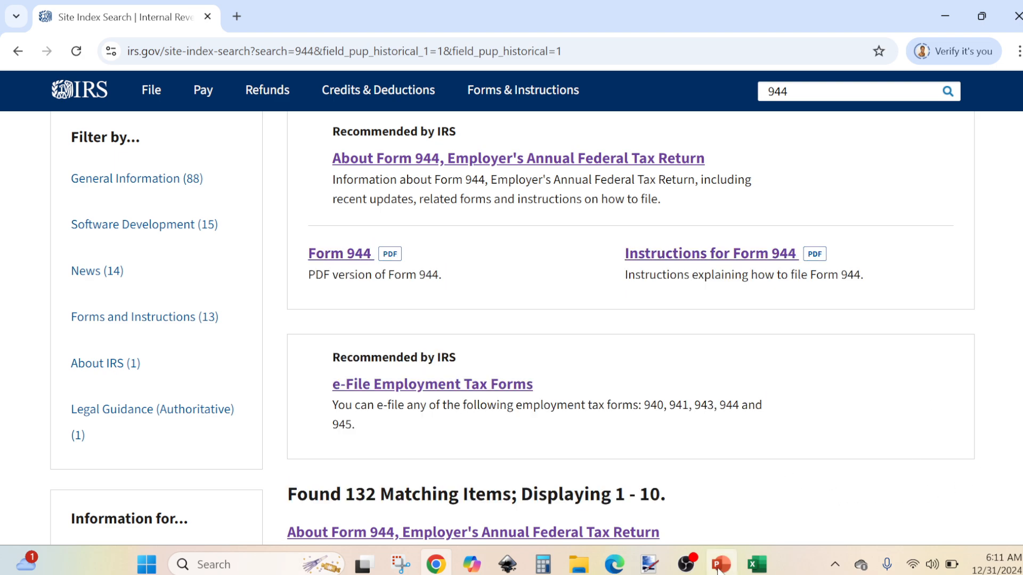
{"action": "left_click", "coordinate": [684, 565]}
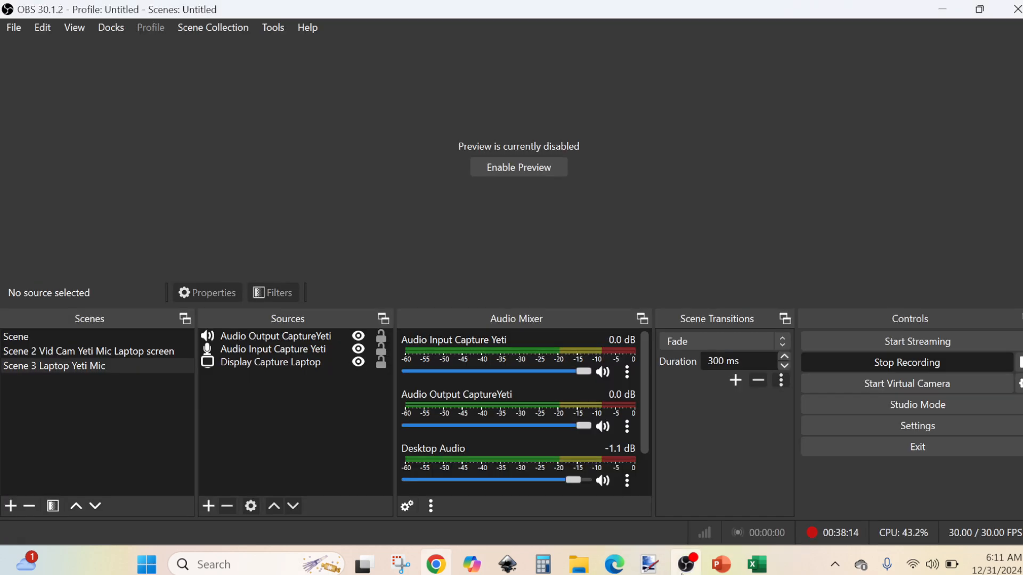